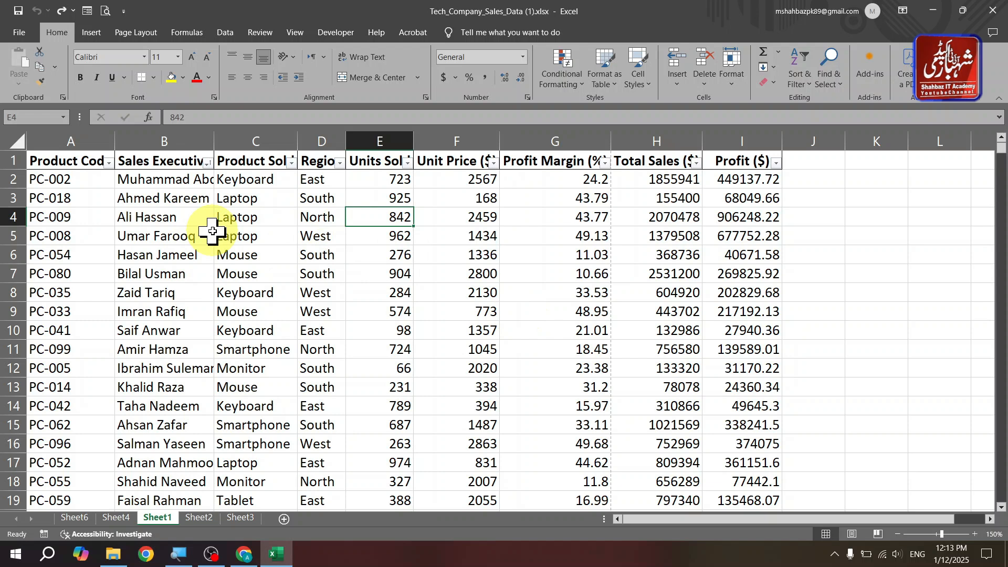
Create a PivotTable from the range Sheet1!$A$1:$I$1001 on a new worksheet.
click(85, 34)
click(26, 81)
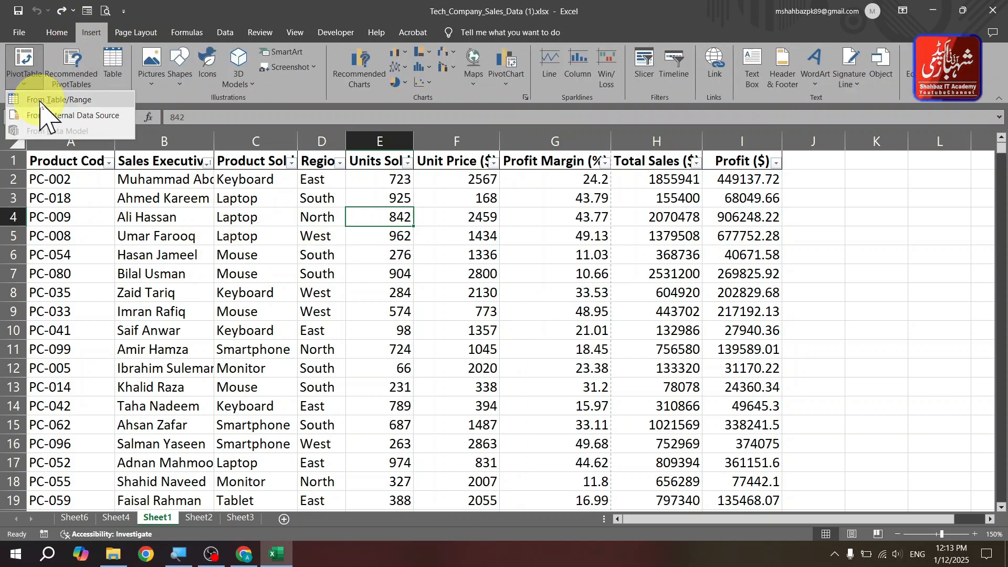
click(42, 101)
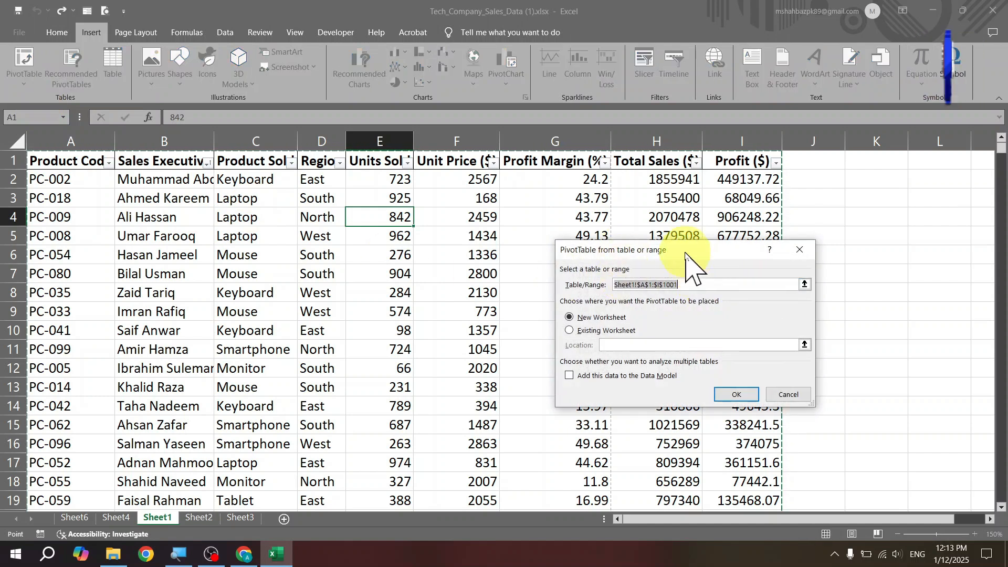
drag(686, 256, 480, 173)
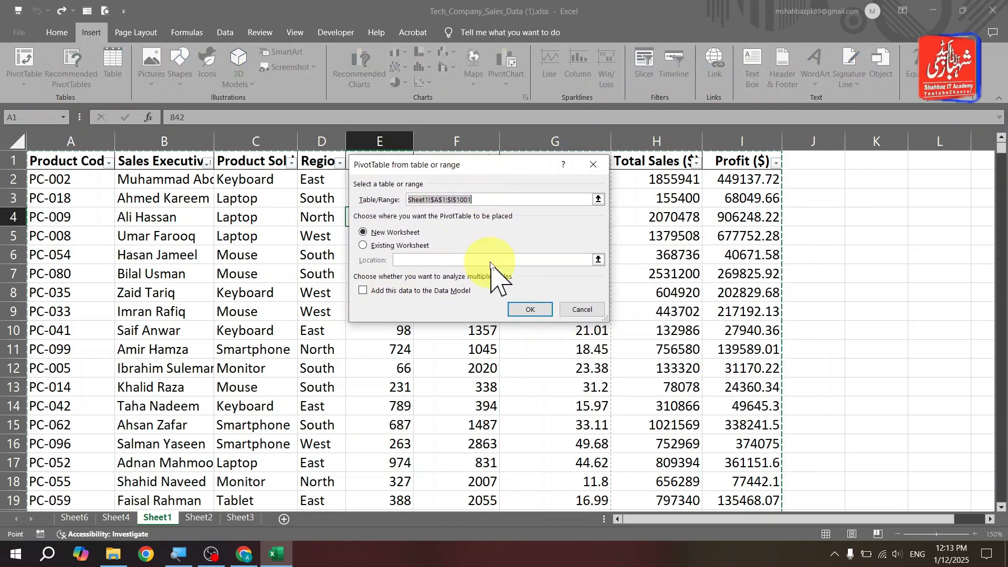
click(524, 313)
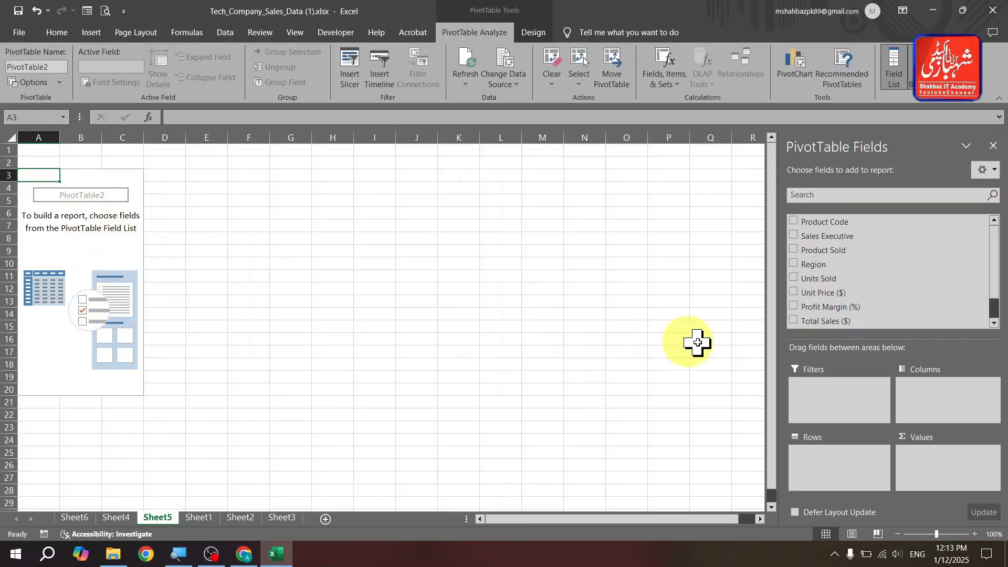
Add Sales Executive and Product Sold as PivotTable rows and Total Sales ($) as the summed value.
drag(859, 240, 853, 468)
drag(836, 254, 839, 484)
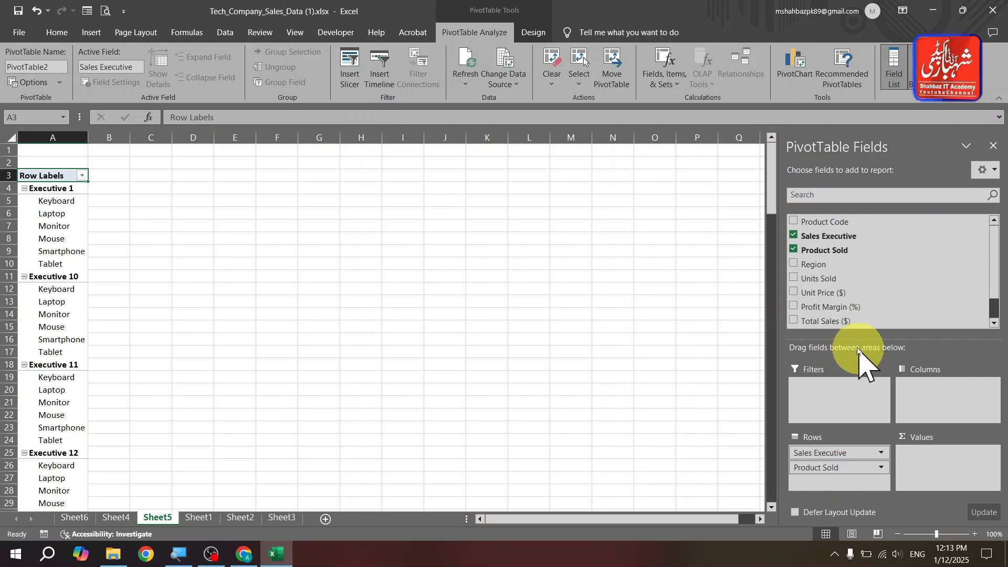
drag(819, 321, 940, 470)
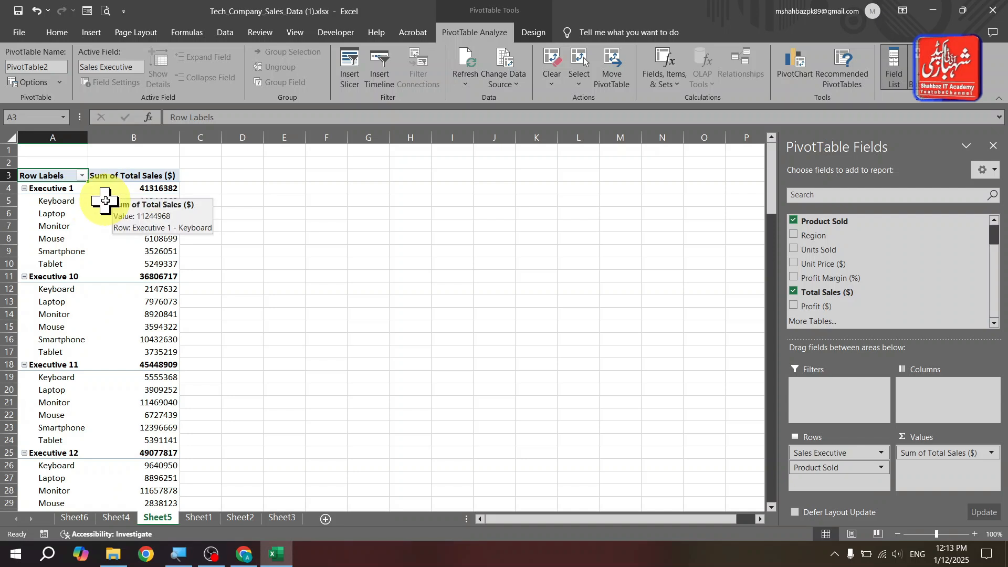
Show the PivotTable report layout in Tabular Form.
click(535, 34)
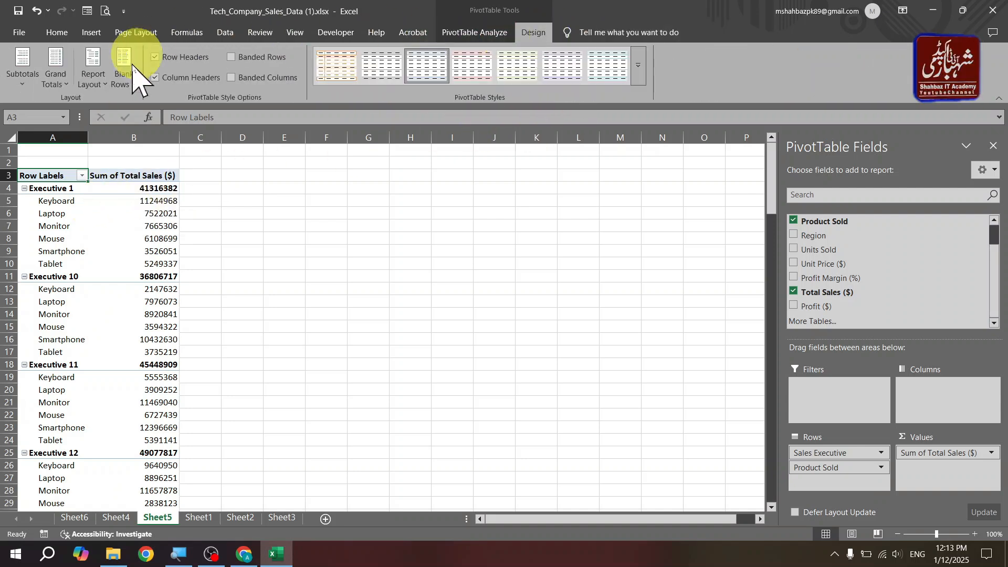
click(93, 86)
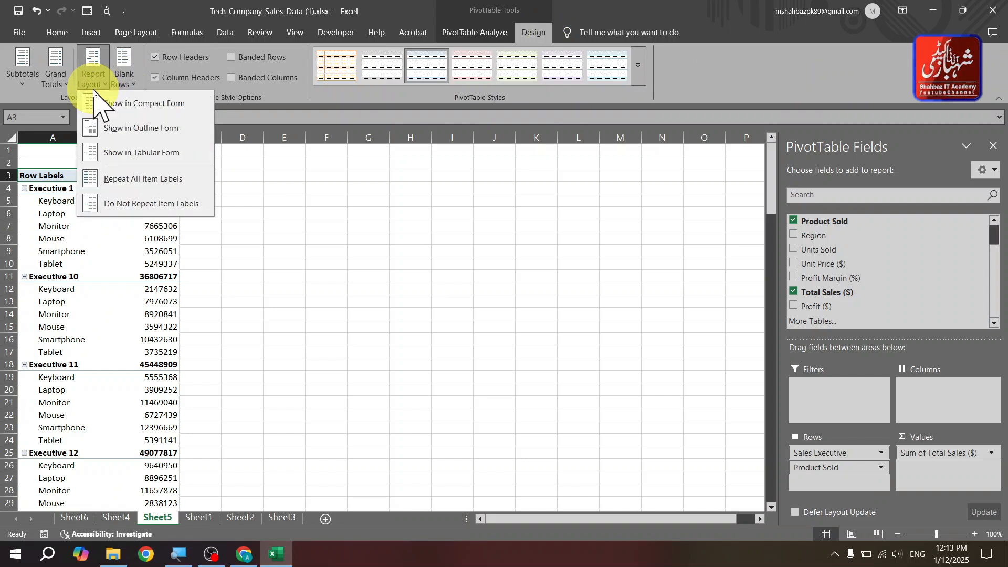
click(139, 153)
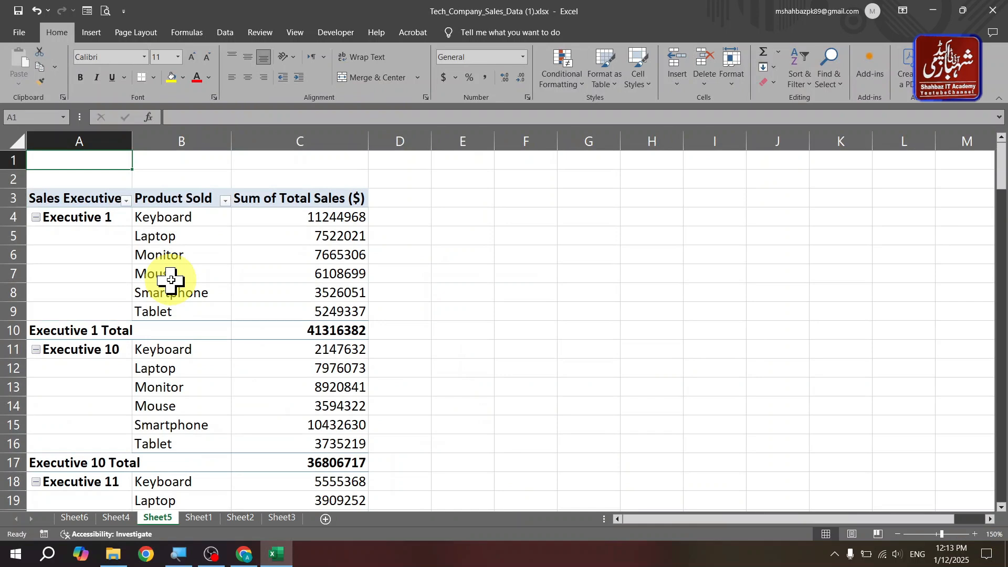
Hide the PivotTable's expand/collapse buttons and autofit column A to the sales executive names.
click(171, 280)
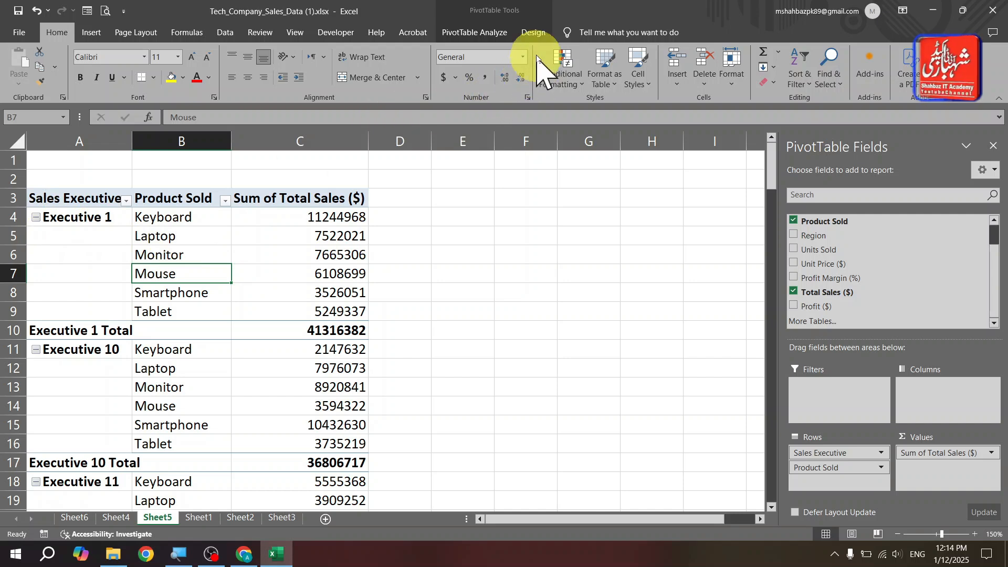
click(488, 32)
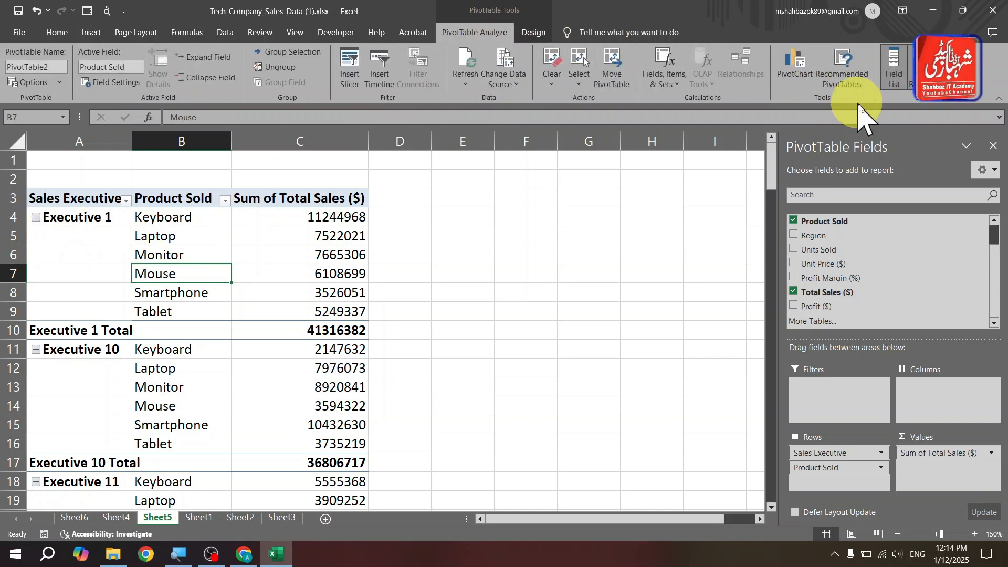
click(924, 51)
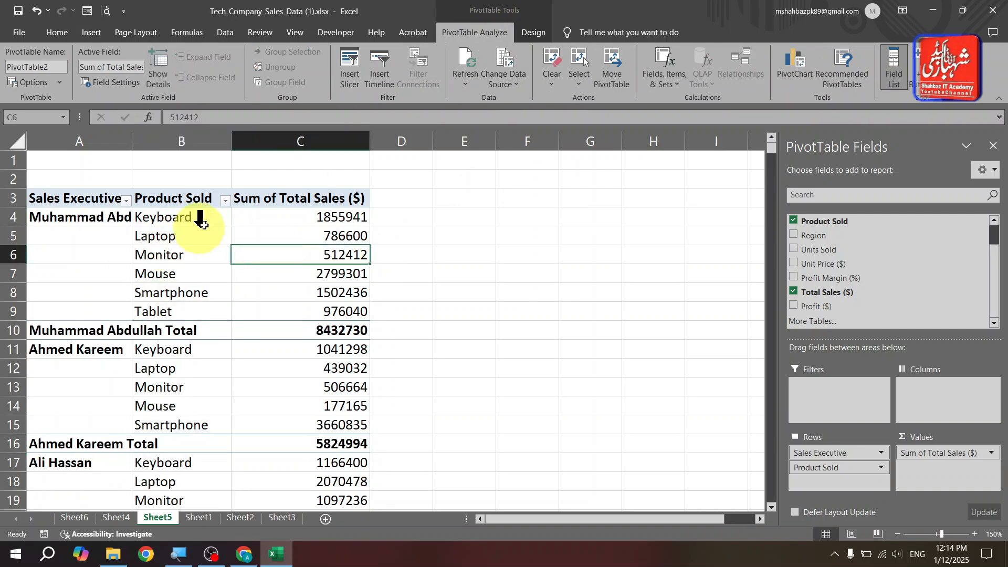
double_click(136, 141)
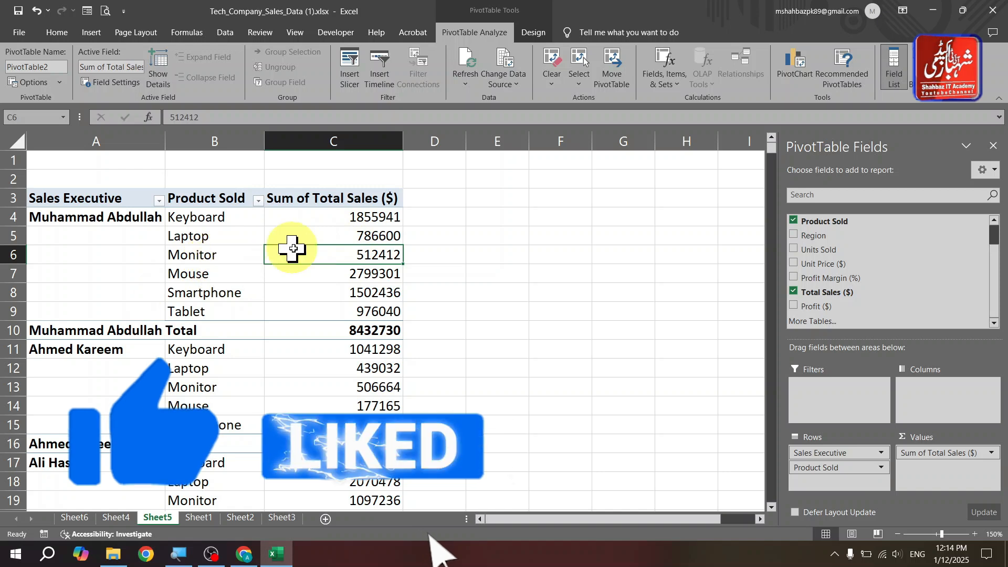
click(237, 254)
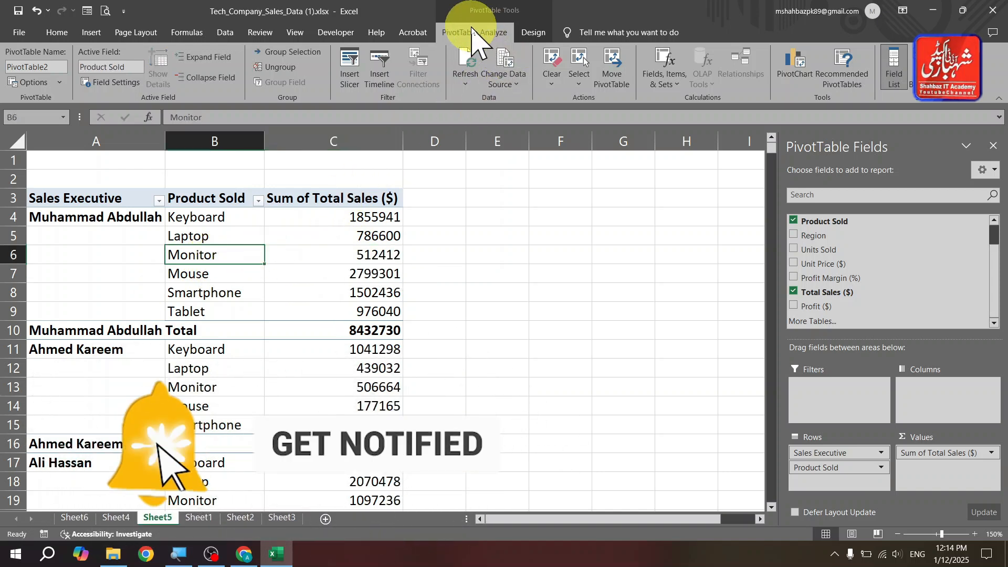
click(350, 84)
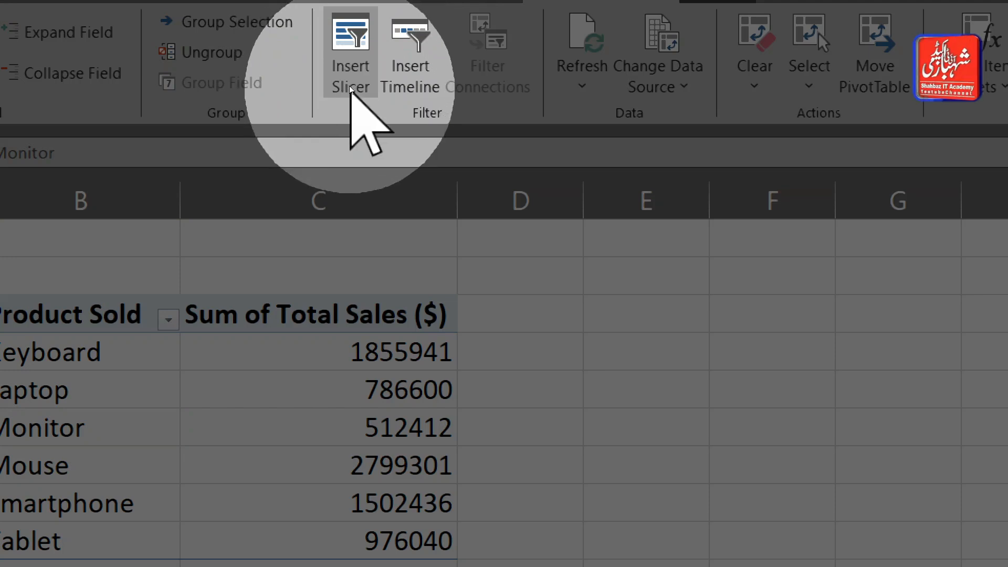
click(351, 88)
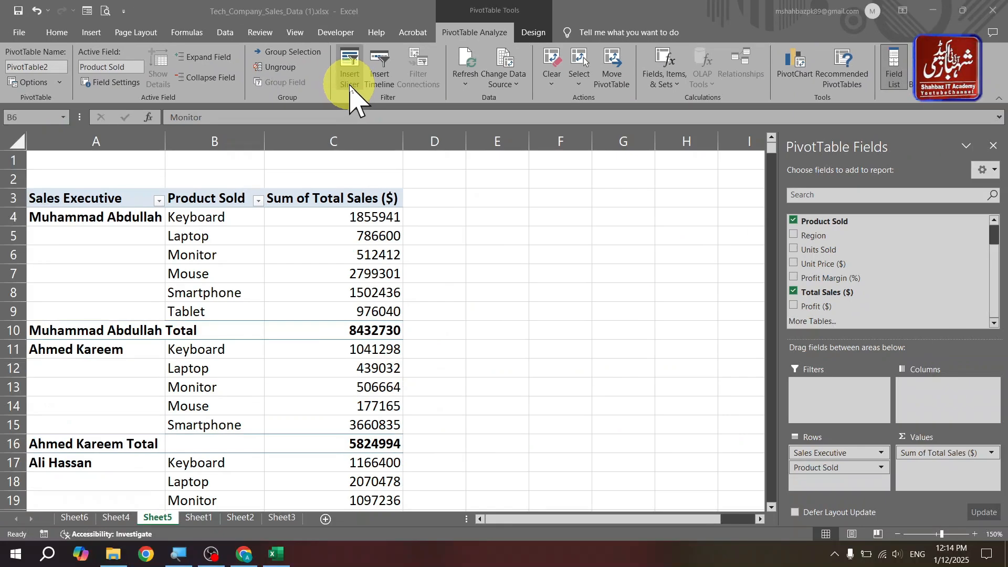
click(350, 87)
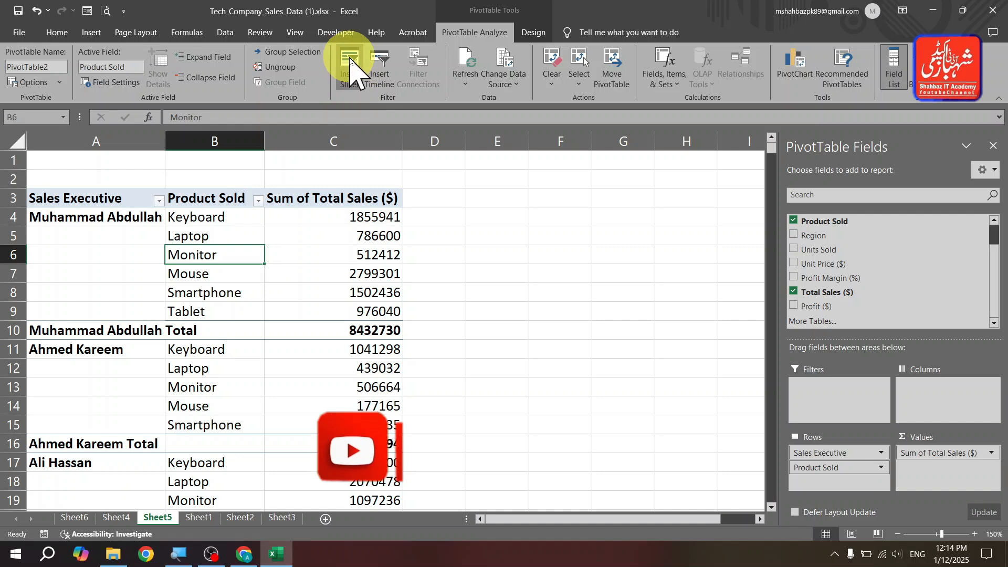
click(351, 87)
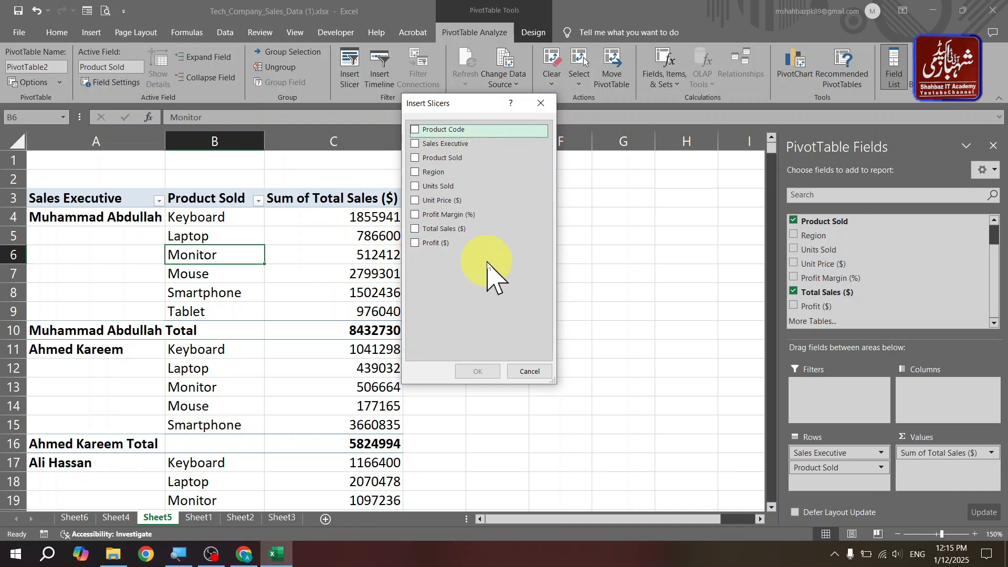
key(Escape)
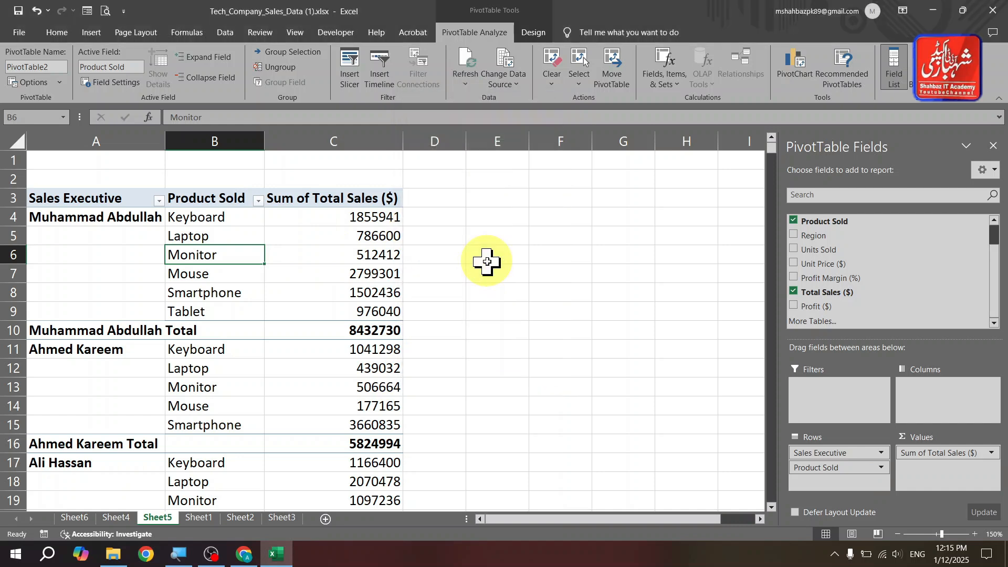
Review the source data columns on Sheet1 across the first record, I2 to A2, and return to the PivotTable on Sheet5.
key(ctrl+Page_Down)
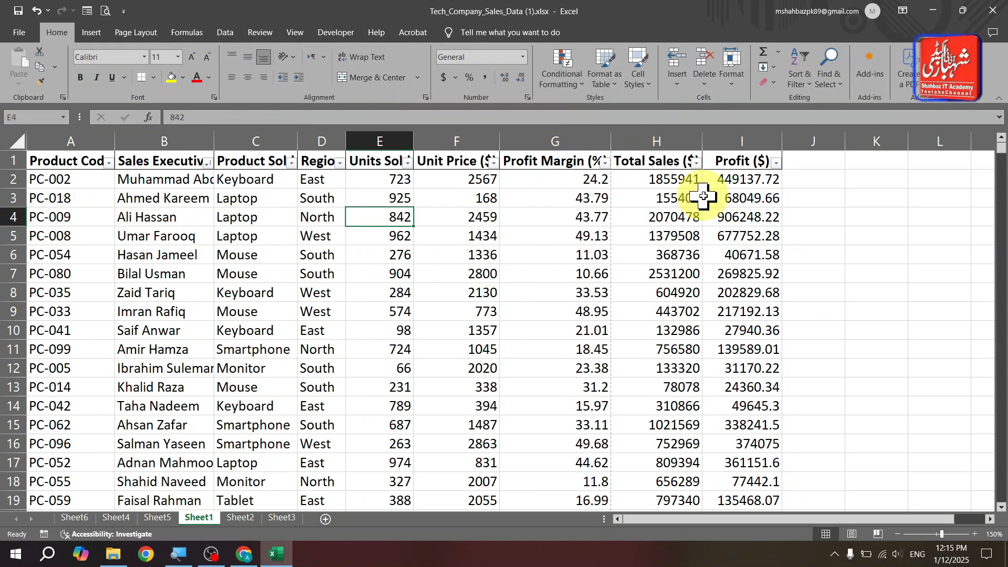
drag(742, 179, 91, 173)
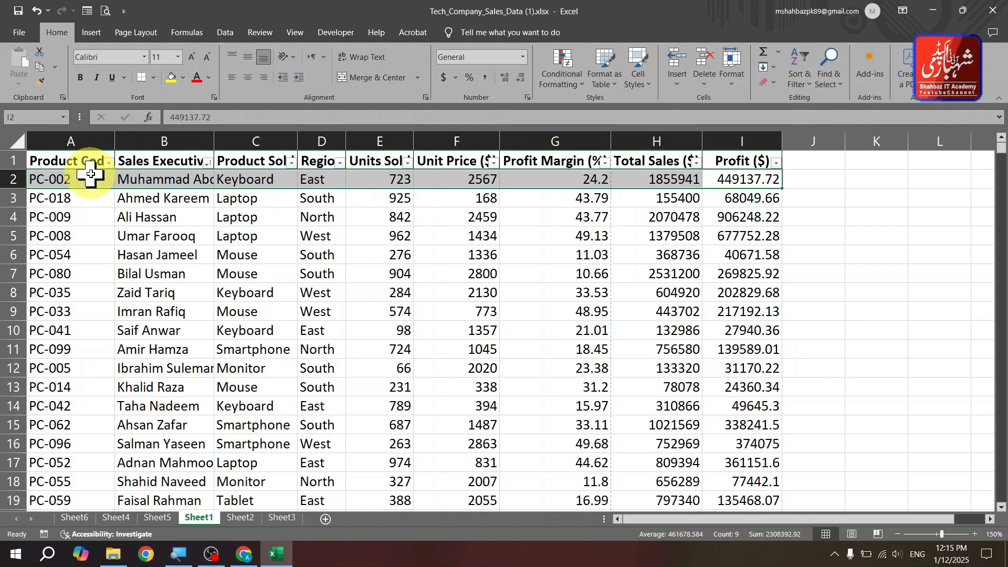
key(ctrl+Page_Up)
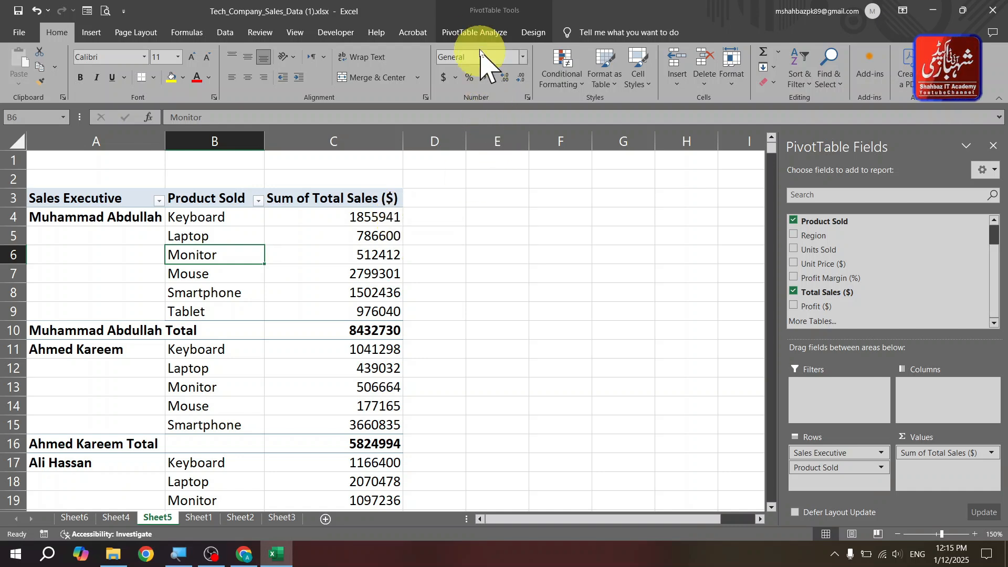
click(475, 33)
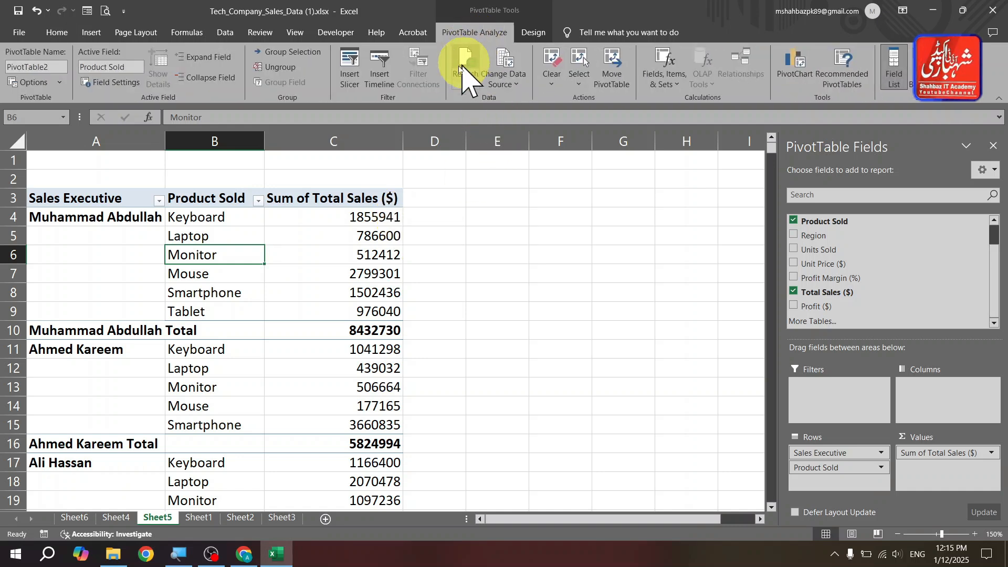
click(349, 74)
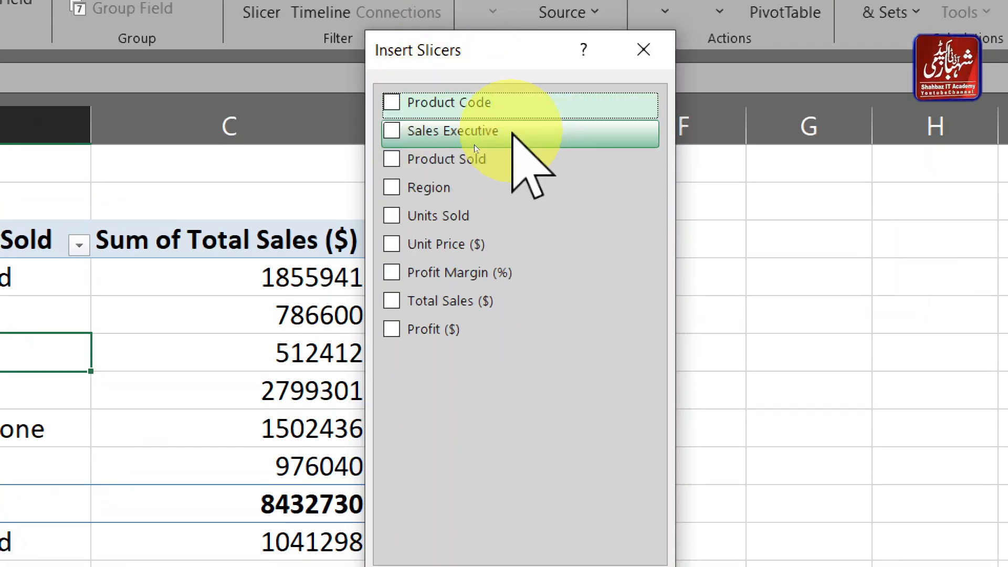
key(Escape)
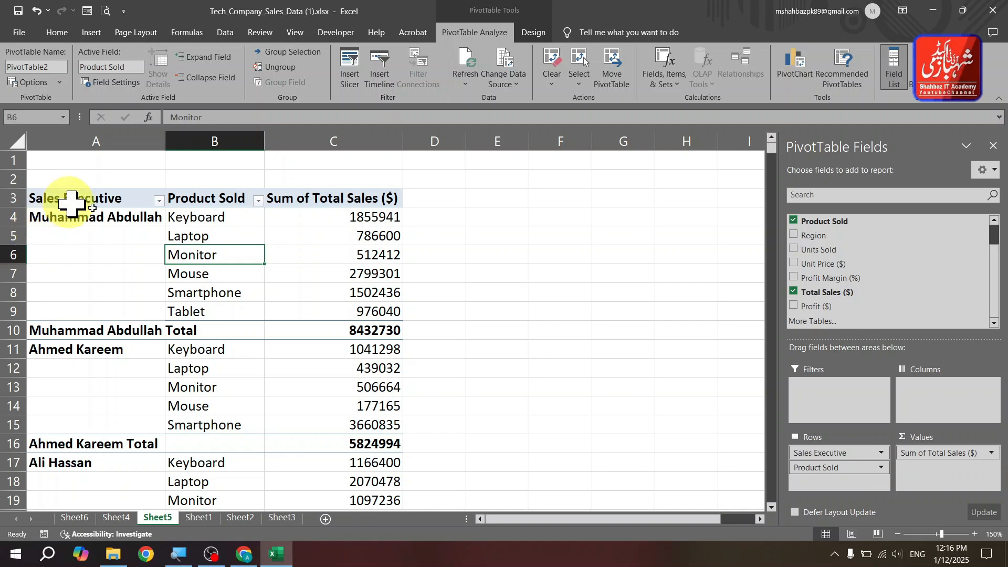
Filter the PivotTable's Product Sold field to show only Keyboard.
click(234, 198)
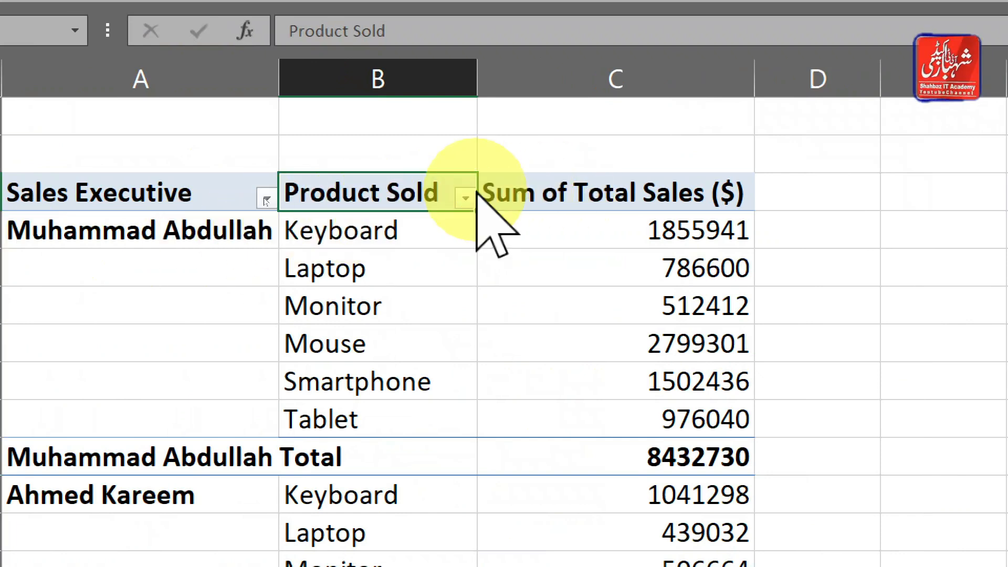
click(466, 198)
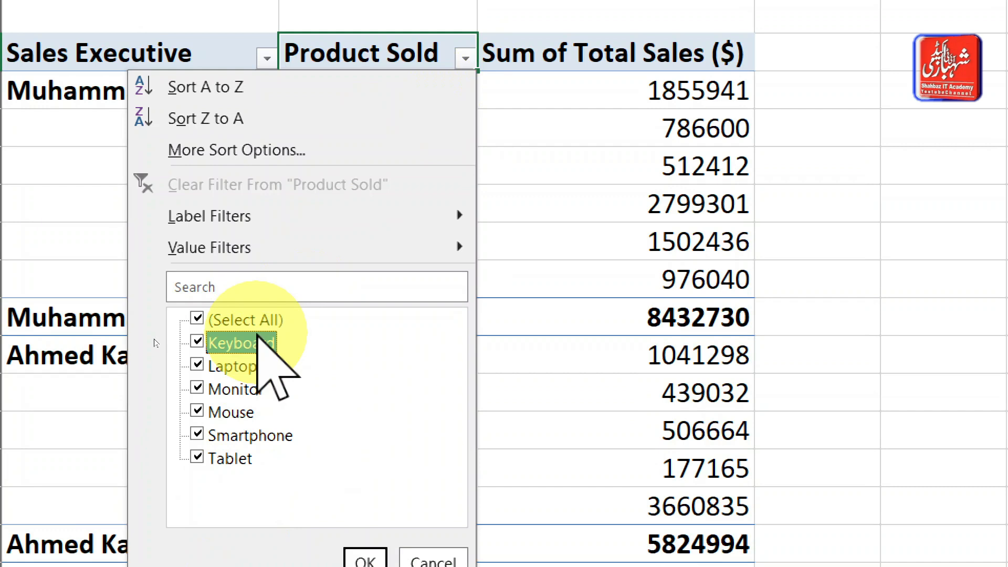
click(202, 318)
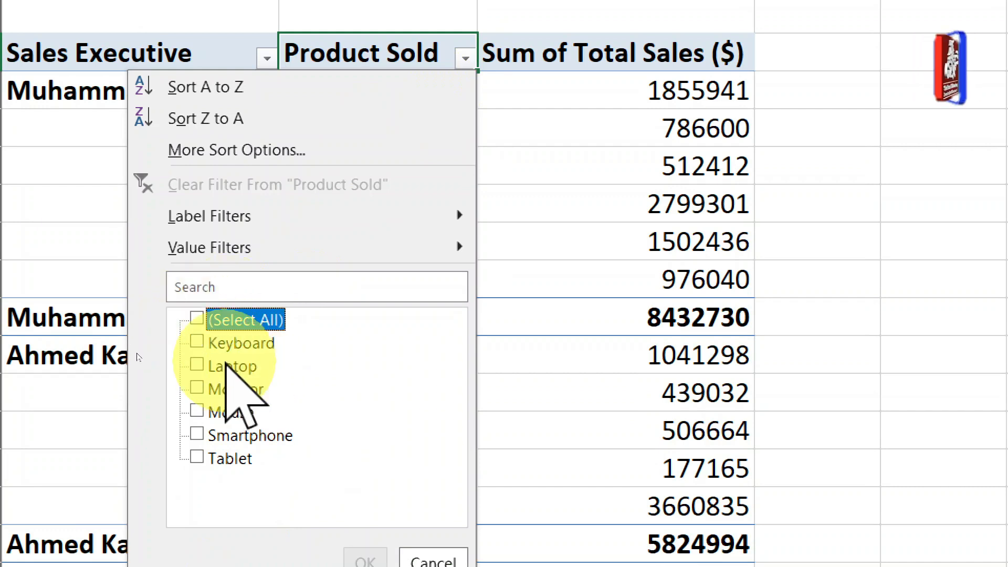
click(200, 342)
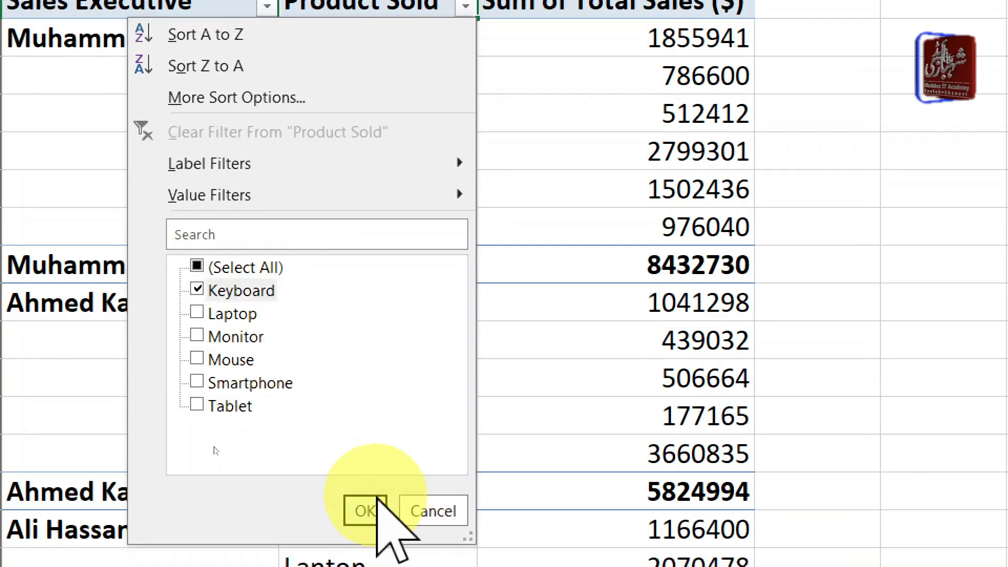
click(368, 505)
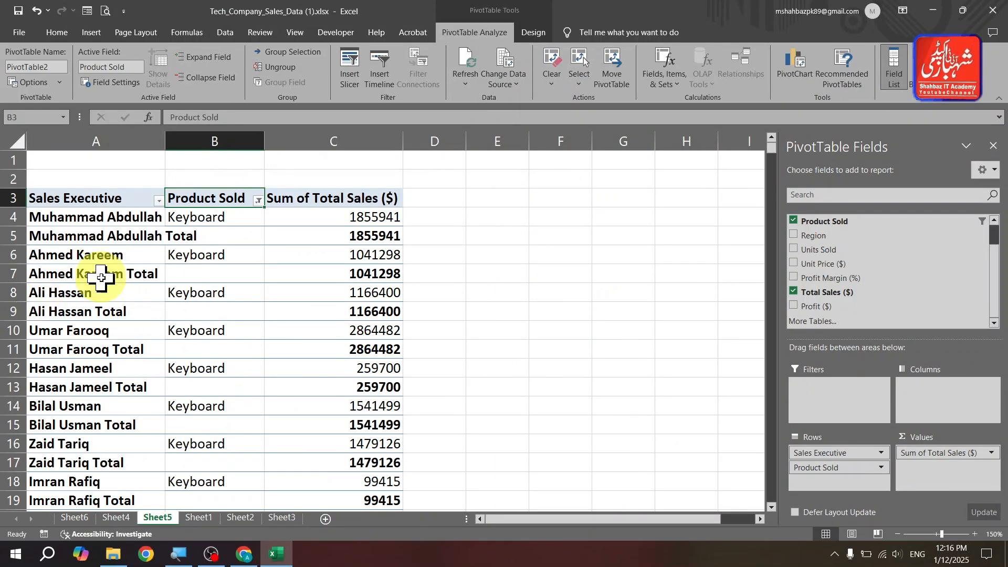
Look over the filtered sales executive rows, and undo the Product Sold filter.
drag(113, 229, 112, 444)
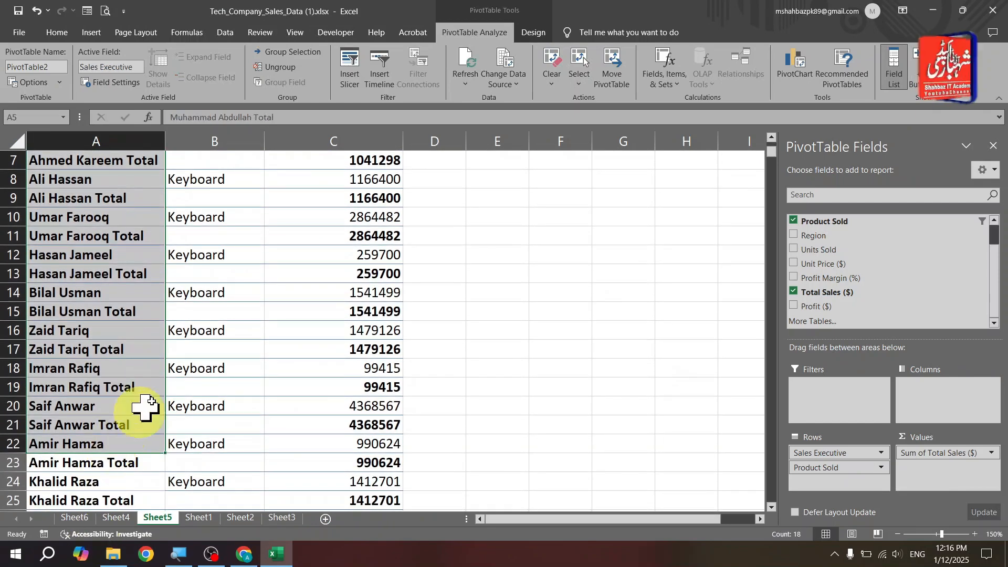
scroll(157, 184, up, 2)
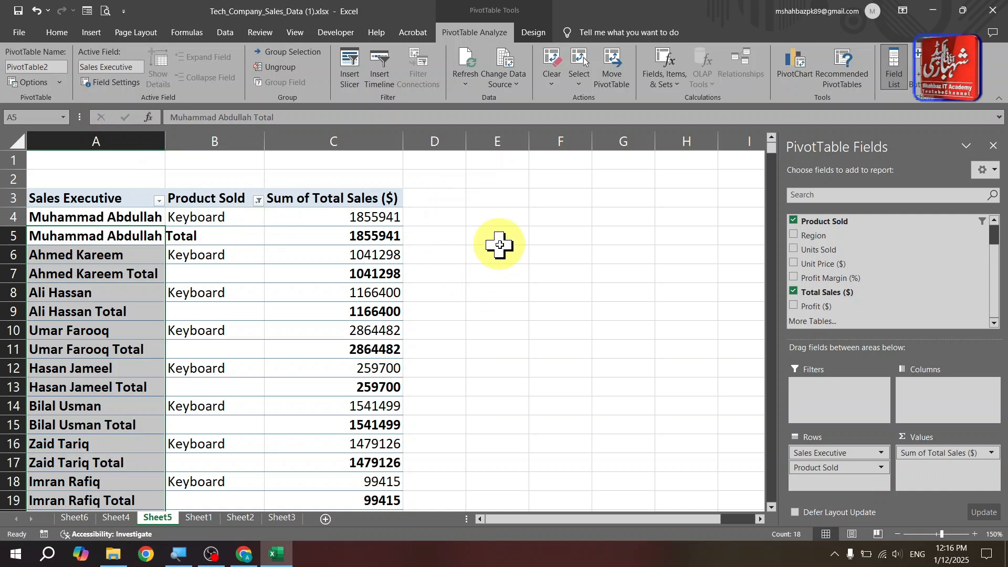
key(ctrl+z)
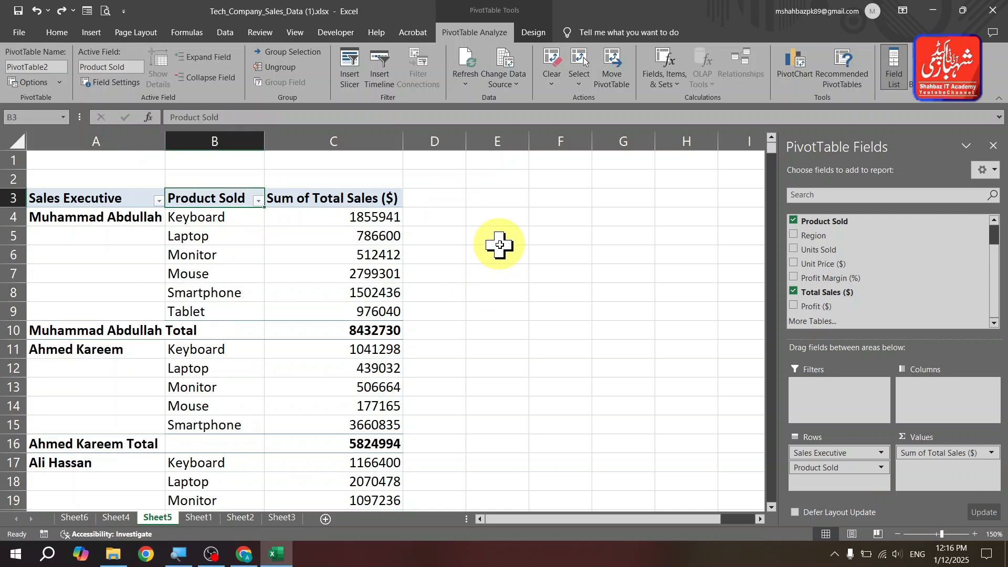
Insert a slicer for Product Sold and place it beside the PivotTable over columns E to G.
click(354, 79)
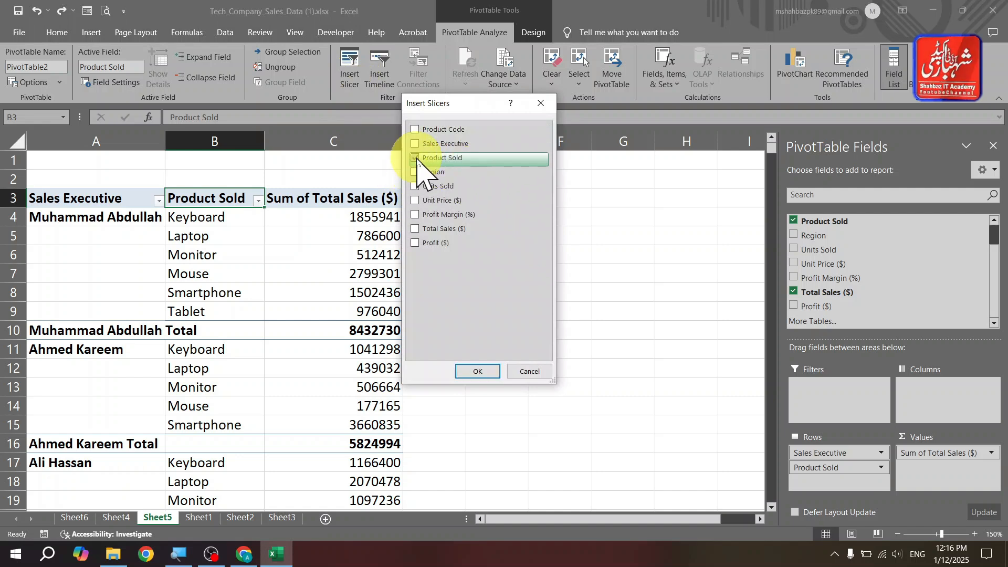
click(477, 372)
drag(396, 228, 565, 199)
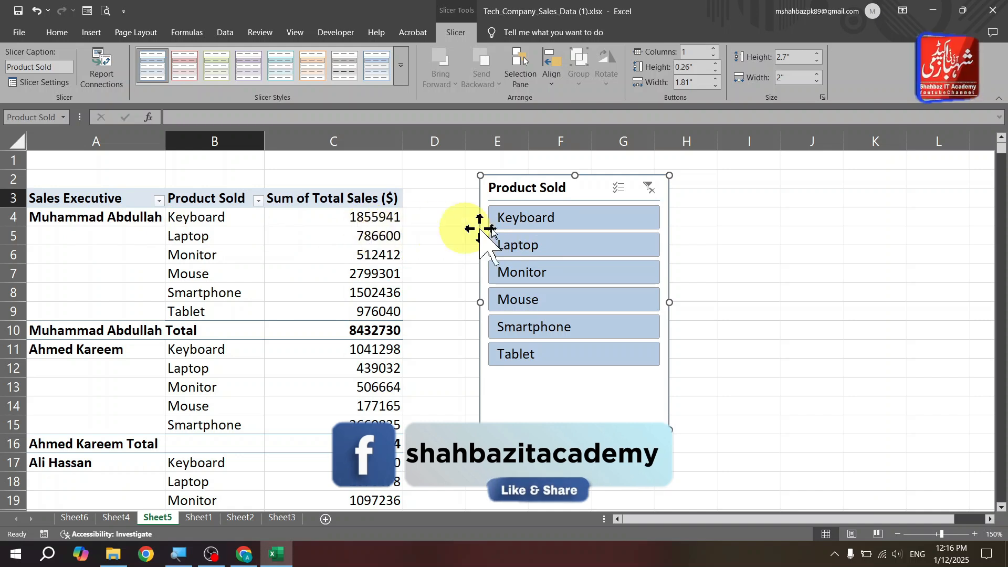
Filter the PivotTable to Keyboard with the Product Sold slicer and look over the filtered executives, products and sales in columns A to C.
click(538, 225)
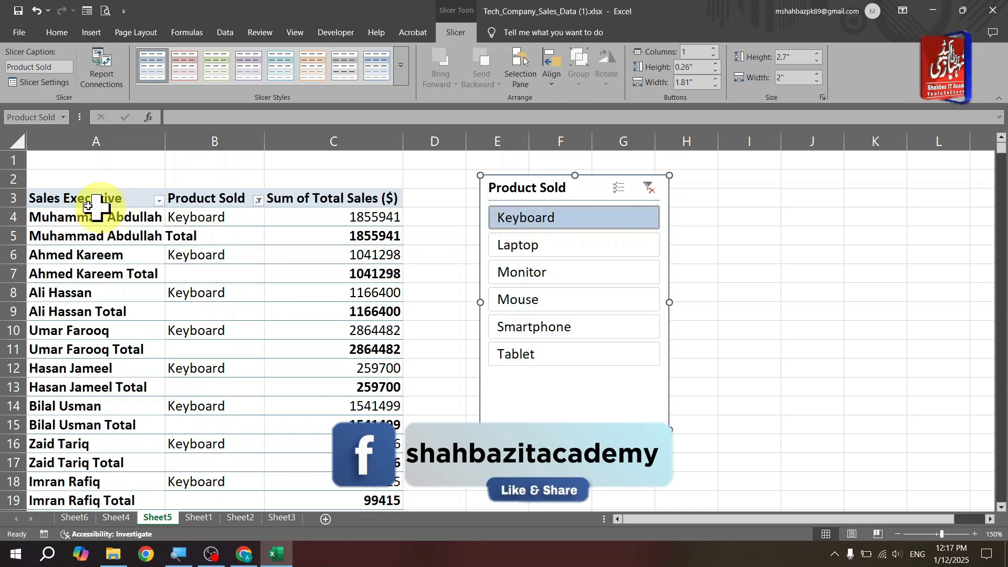
drag(92, 206, 74, 392)
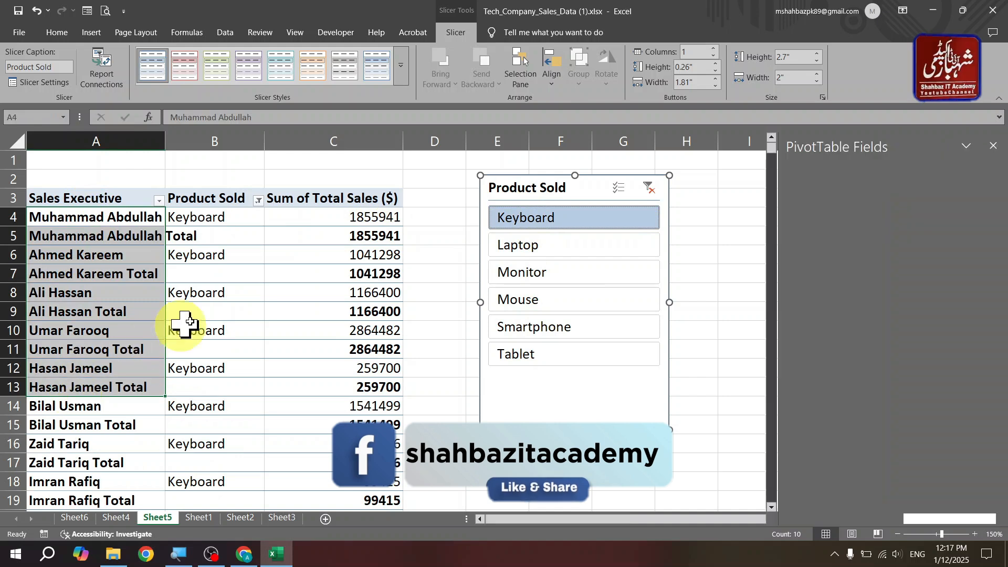
drag(207, 219, 206, 382)
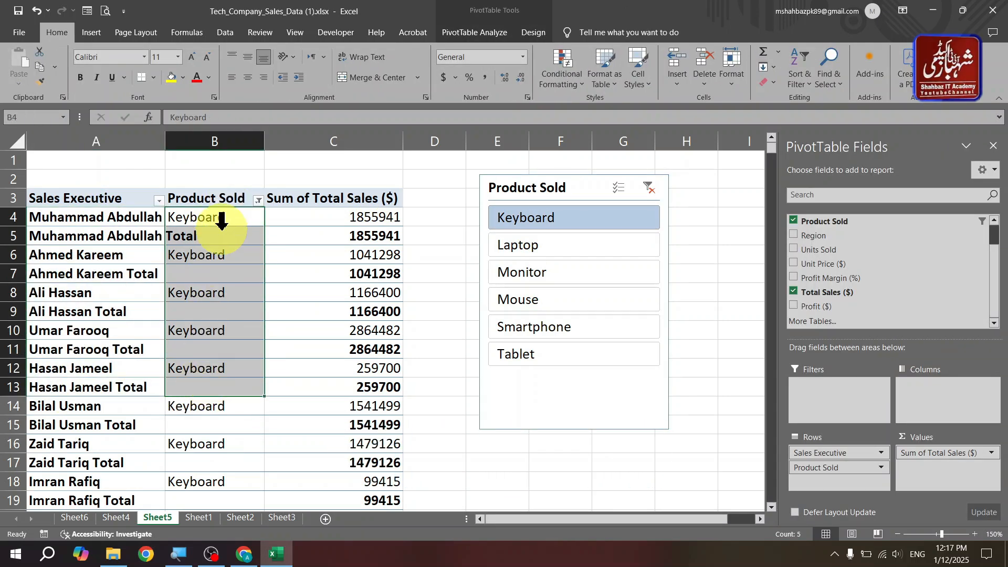
drag(221, 221, 218, 312)
click(231, 258)
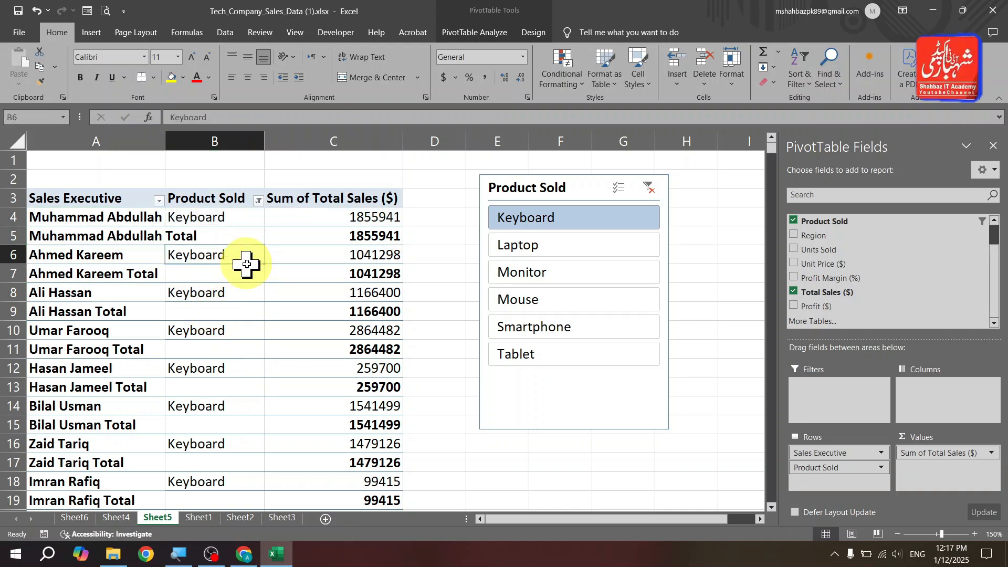
click(329, 219)
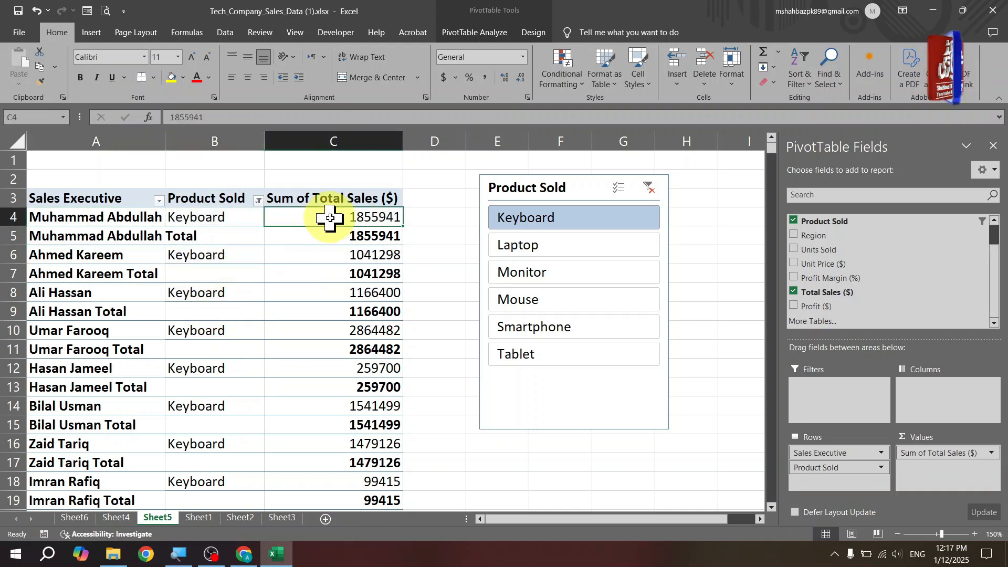
Filter the PivotTable with the Product Sold slicer by Laptop, Monitor, Mouse, Smartphone and Tablet in turn, and return to Keyboard.
click(538, 249)
click(537, 274)
click(546, 300)
click(547, 330)
click(553, 355)
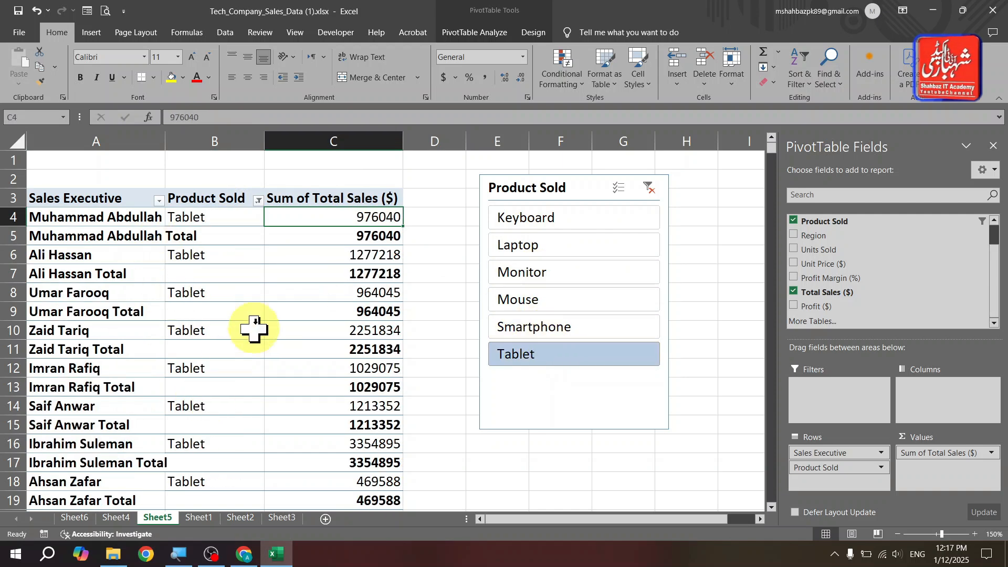
click(559, 222)
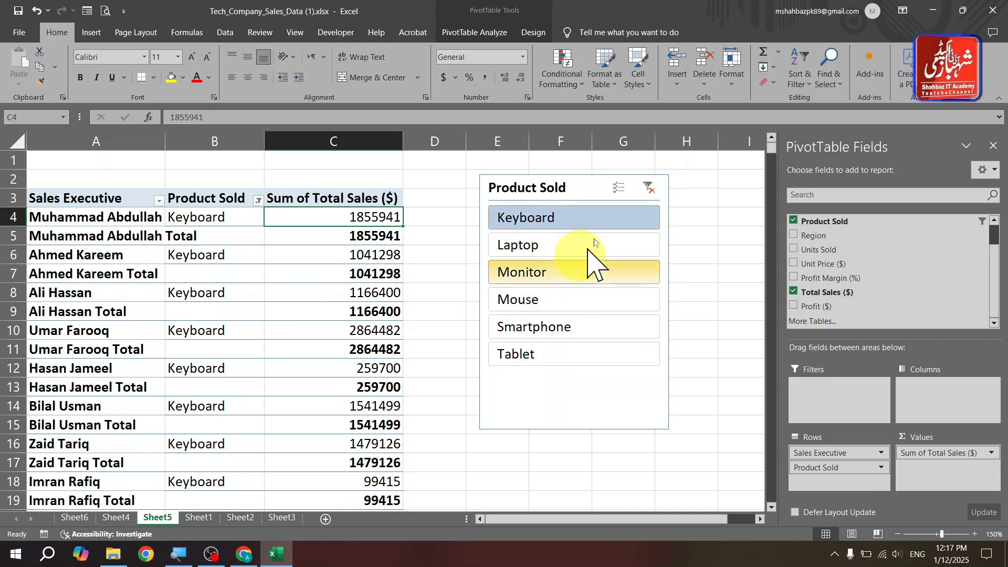
Turn on multi-select in the Product Sold slicer and add Mouse and Tablet to the Keyboard filter.
click(618, 188)
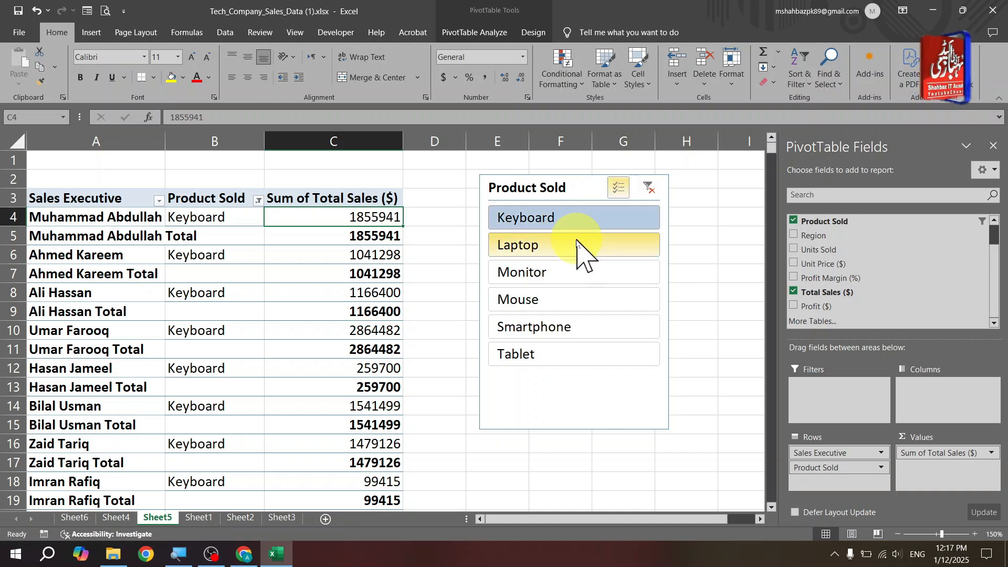
click(574, 299)
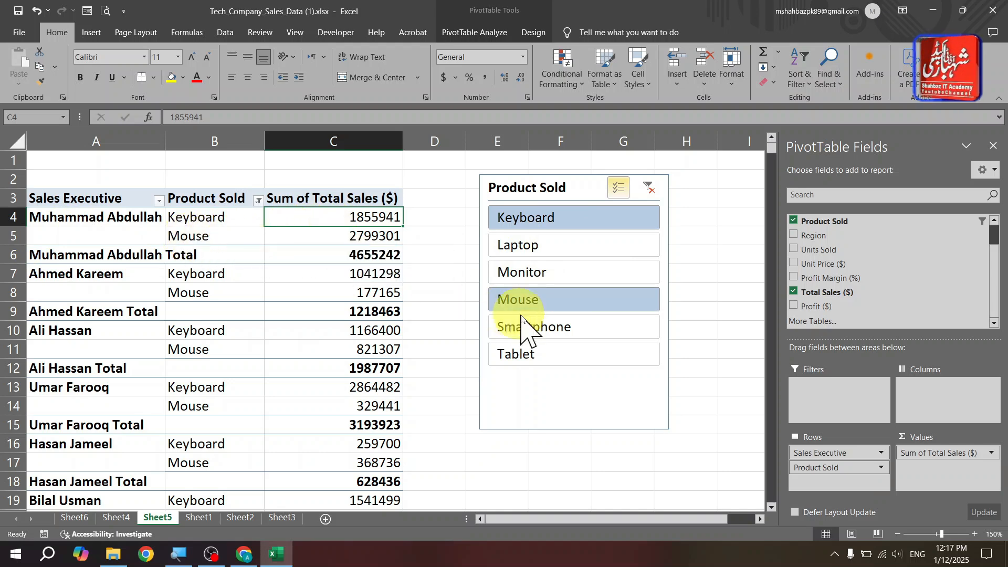
click(528, 352)
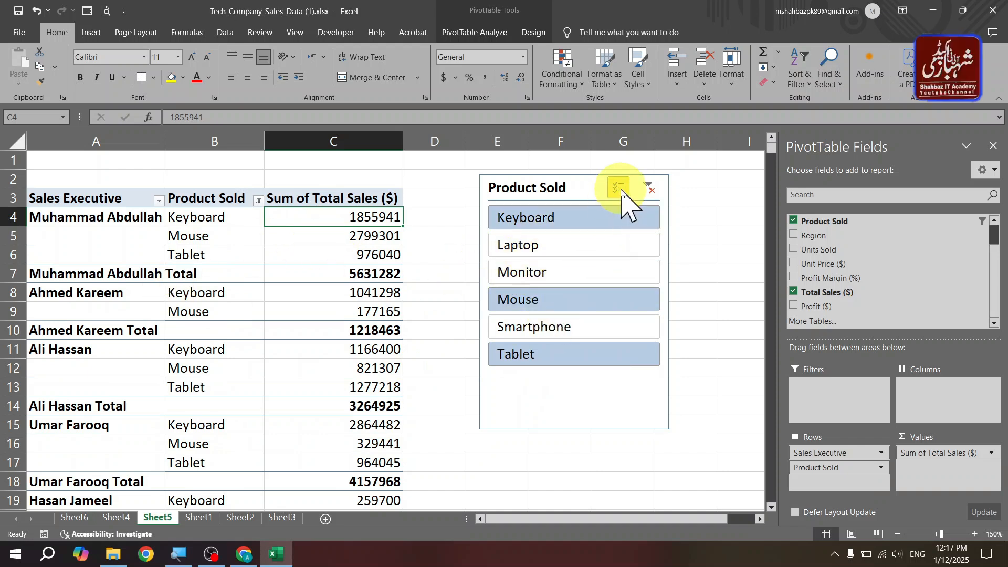
Turn off the Product Sold slicer's multi-select, filter by Laptop, Monitor and Smartphone one at a time, and clear the filter.
click(530, 248)
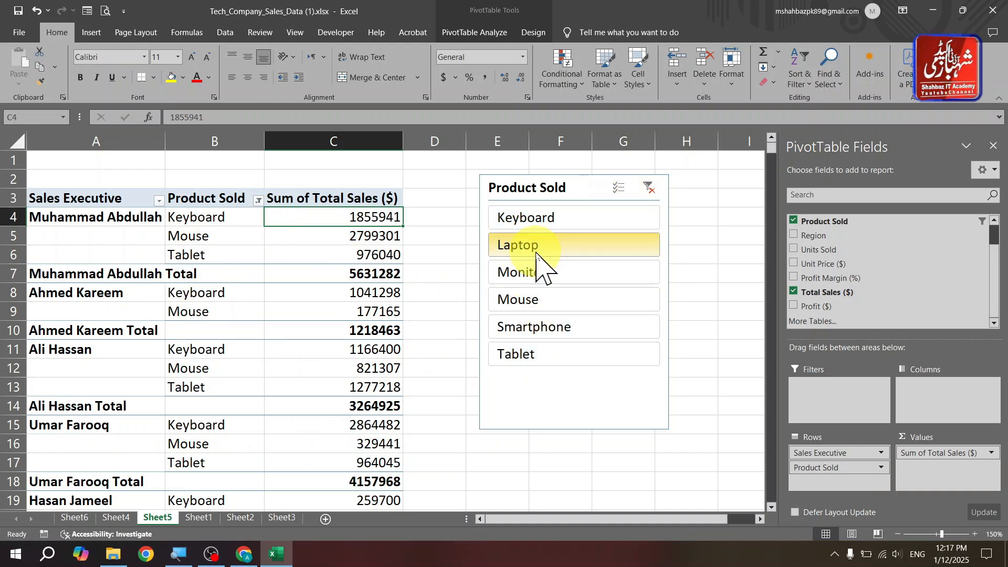
click(578, 278)
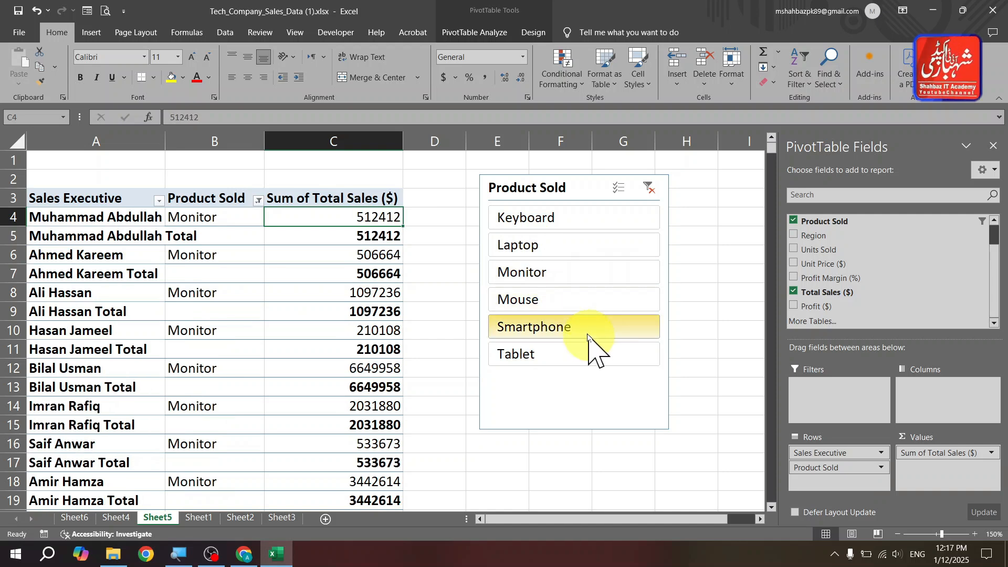
click(588, 330)
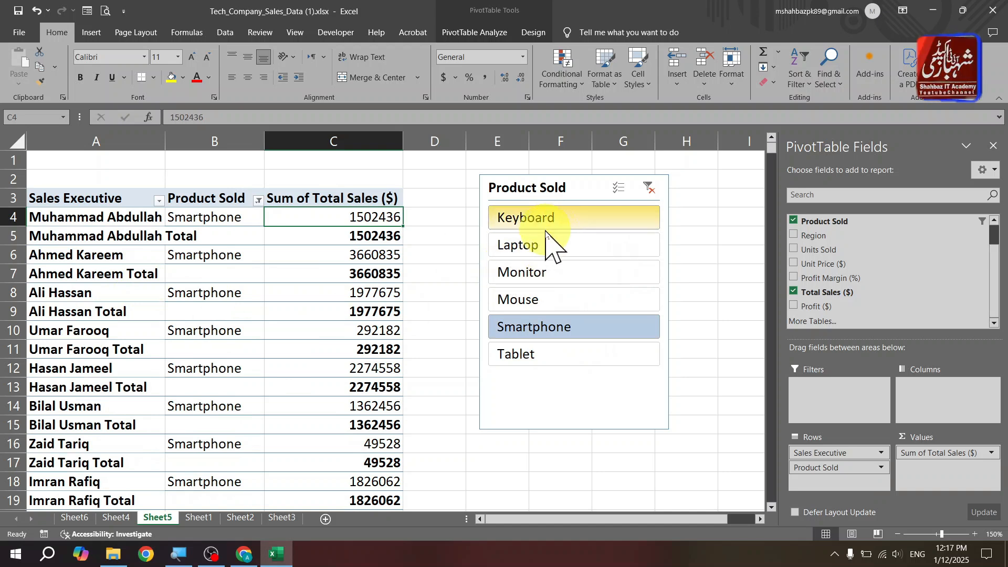
click(650, 190)
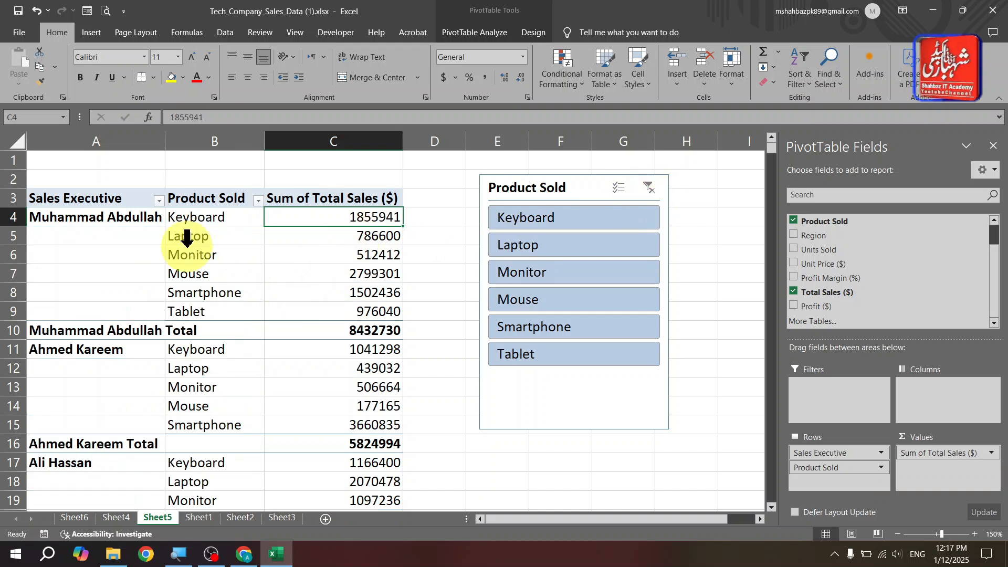
Filter the PivotTable by Keyboard, Monitor and Mouse one after another with the Product Sold slicer, and clear the filter again.
click(573, 221)
click(577, 272)
click(584, 301)
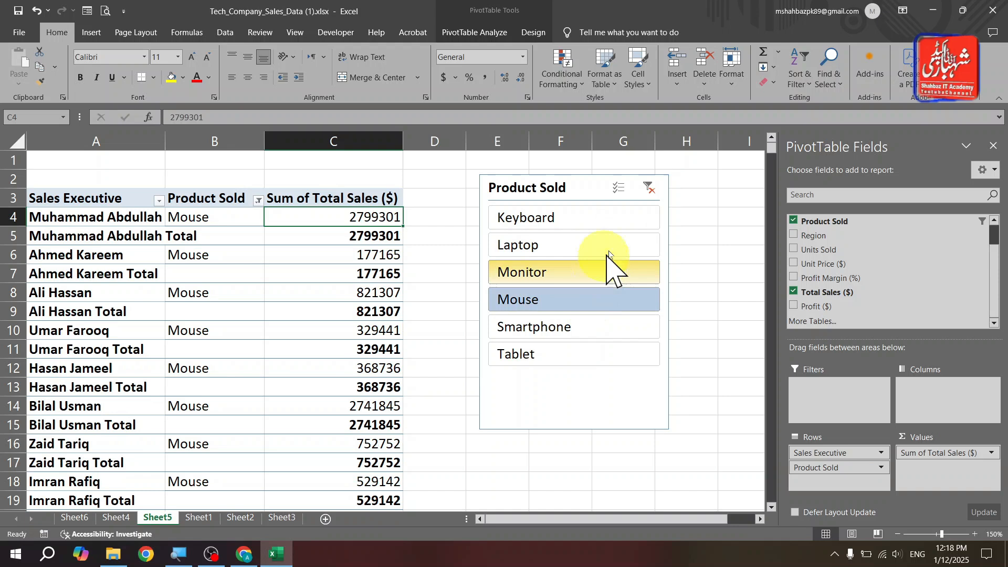
click(649, 188)
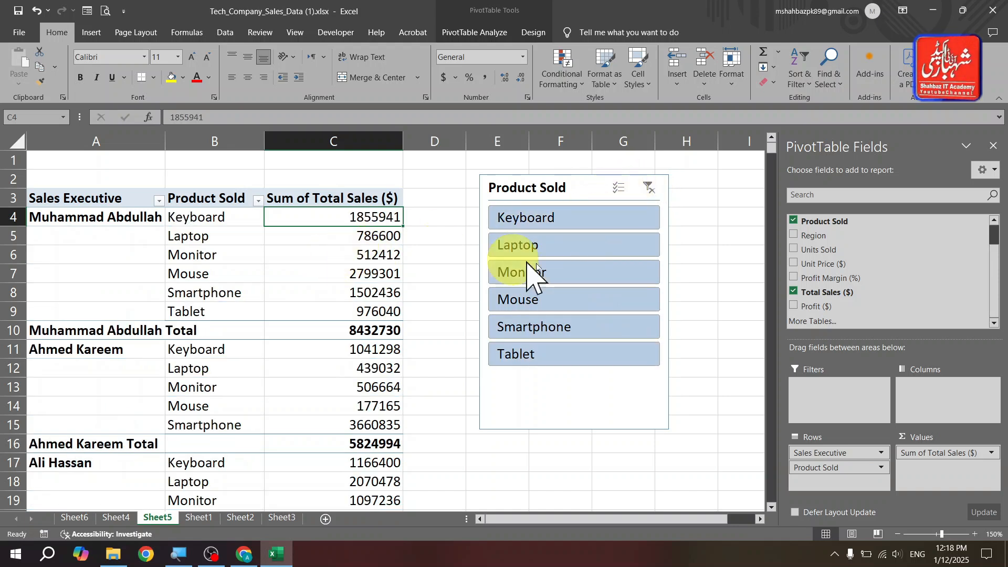
Move the Product Sold slicer away from the PivotTable to columns J to L, and look over the PivotTable's first row.
drag(549, 191, 437, 230)
drag(390, 198, 42, 209)
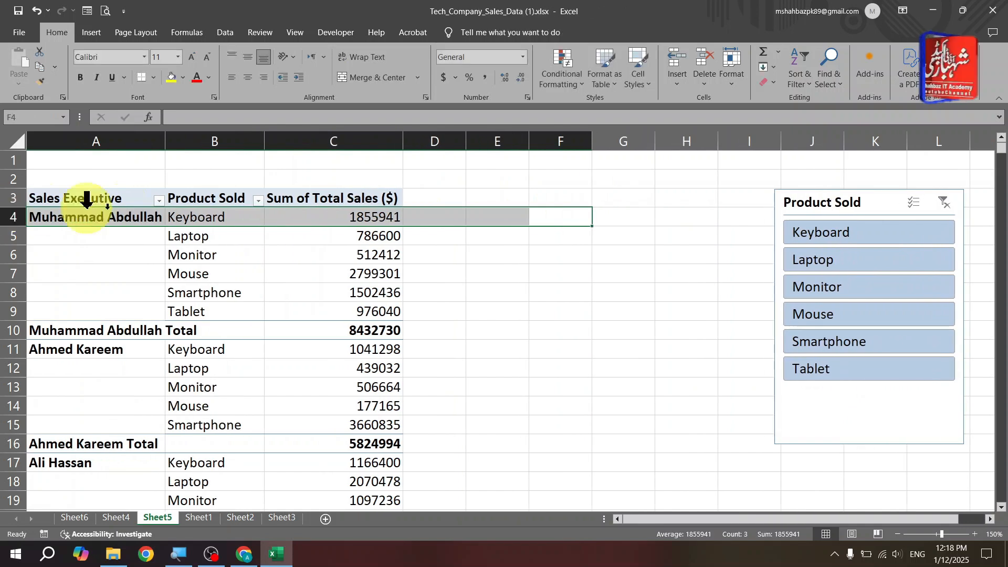
click(160, 207)
Insert a slicer for the PivotTable's Region field and place it beside the PivotTable over columns E to G.
click(256, 225)
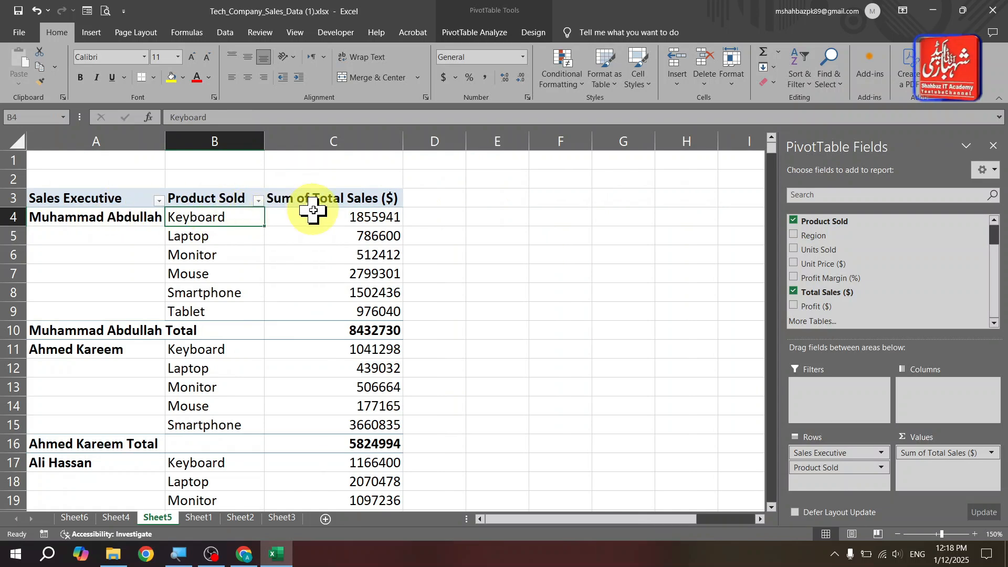
click(476, 32)
click(342, 75)
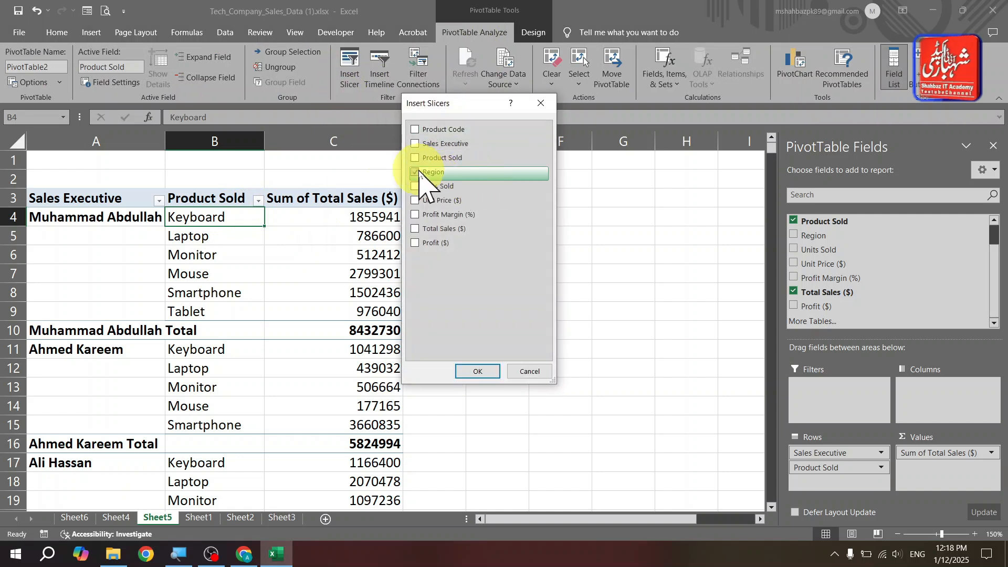
click(460, 367)
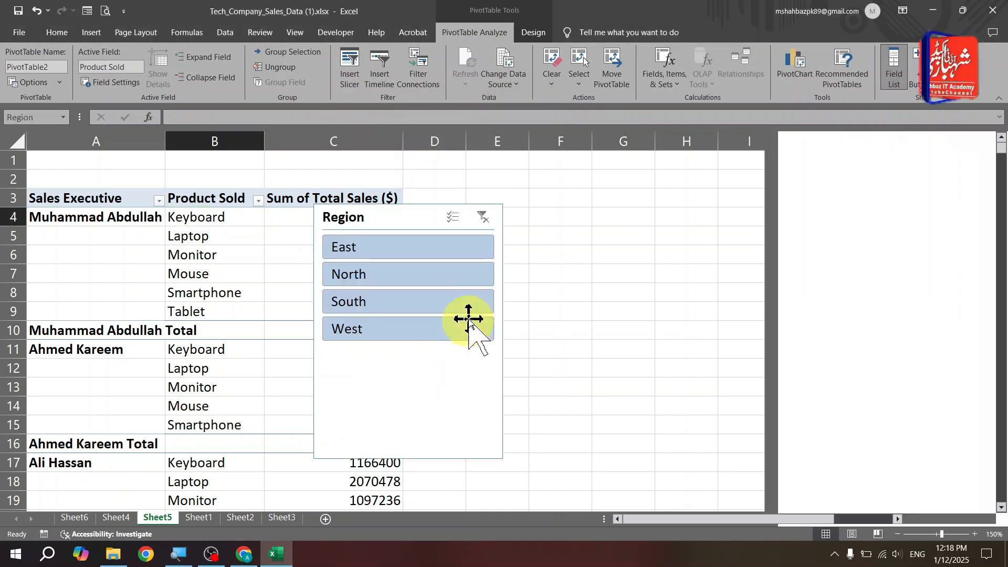
drag(405, 221, 541, 187)
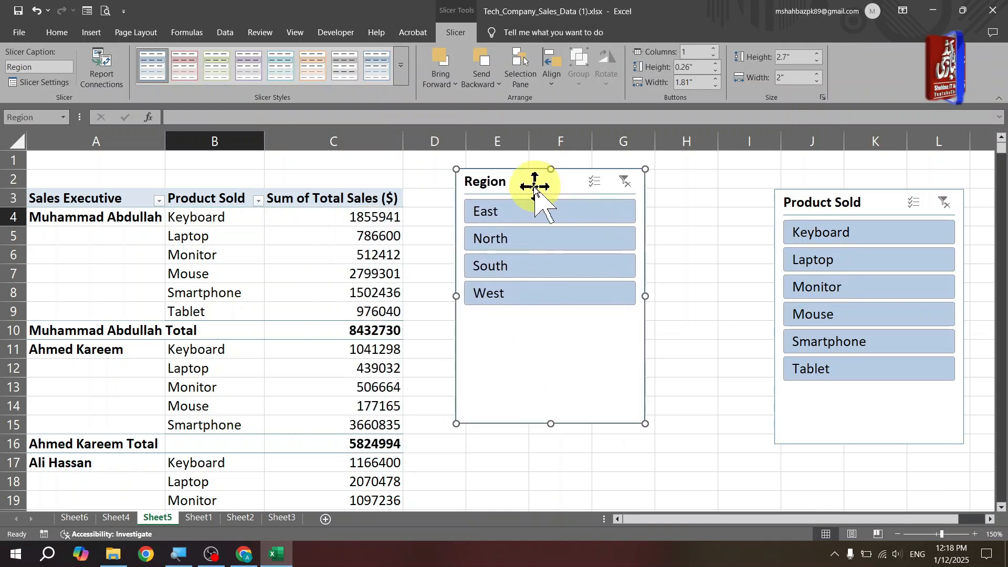
Filter the PivotTable with the Region slicer by East and scan its rows, and switch through North, South and West back to North.
click(294, 237)
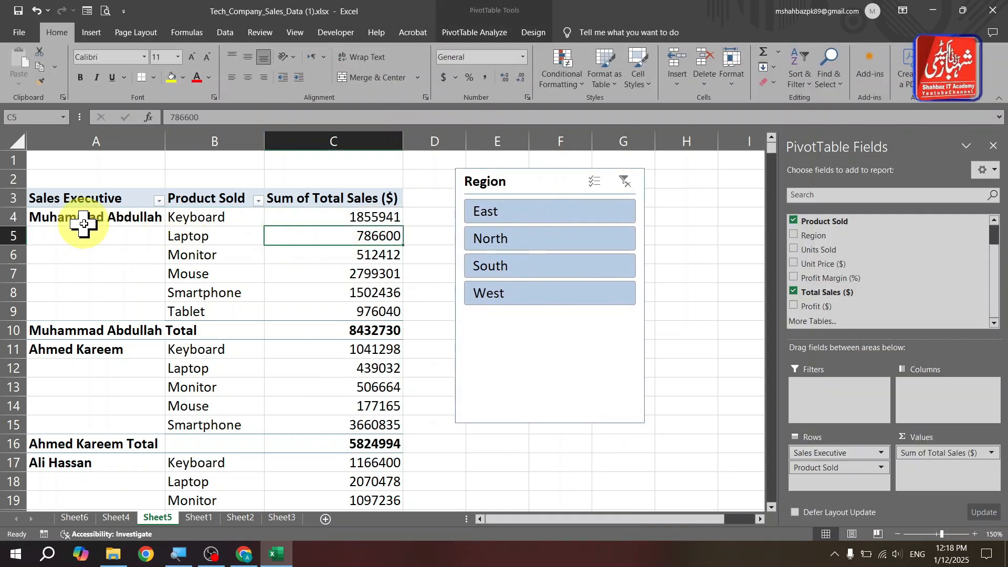
click(526, 211)
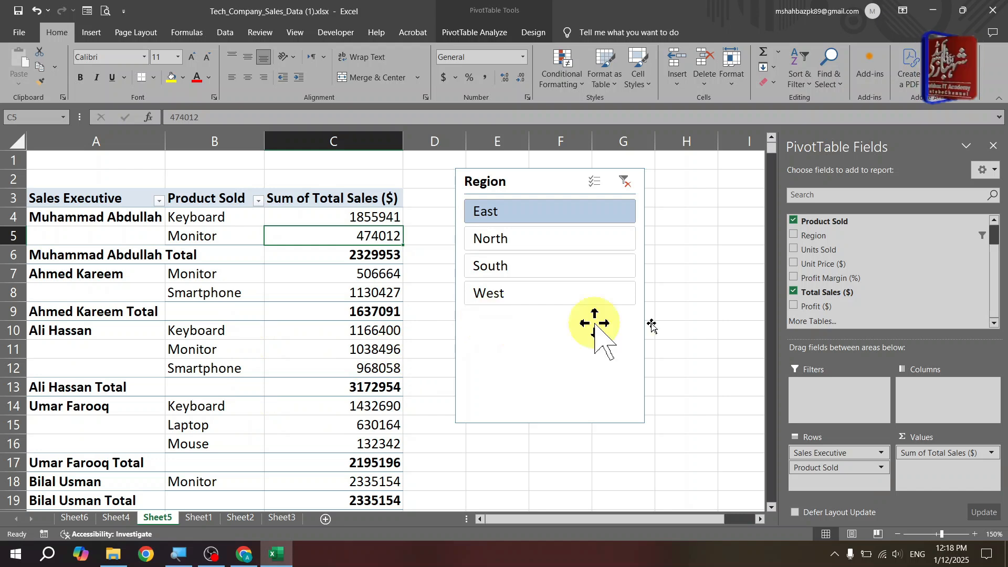
mouse_move(772, 148)
mouse_down()
mouse_move(774, 198)
mouse_move(761, 134)
mouse_up()
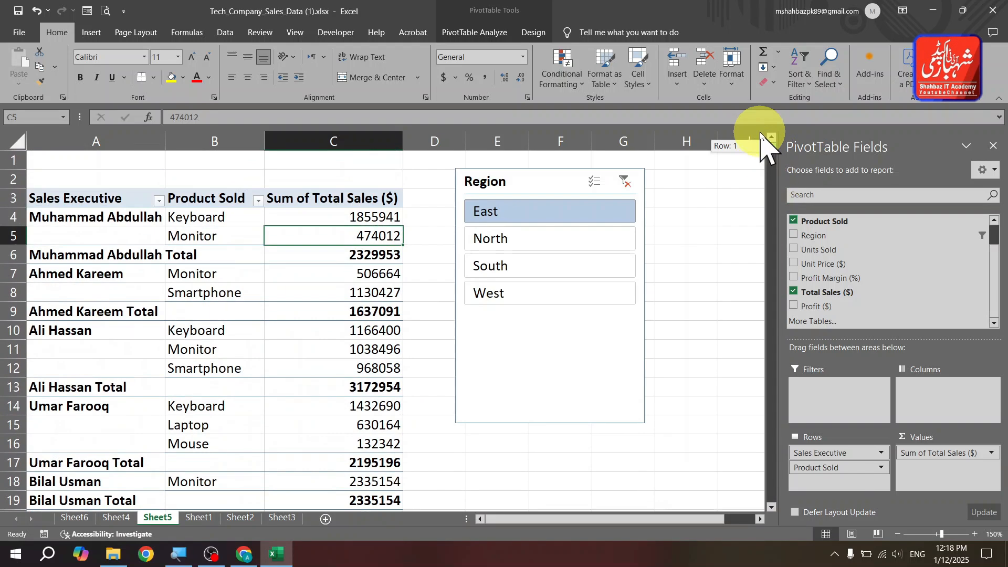
click(513, 246)
click(519, 272)
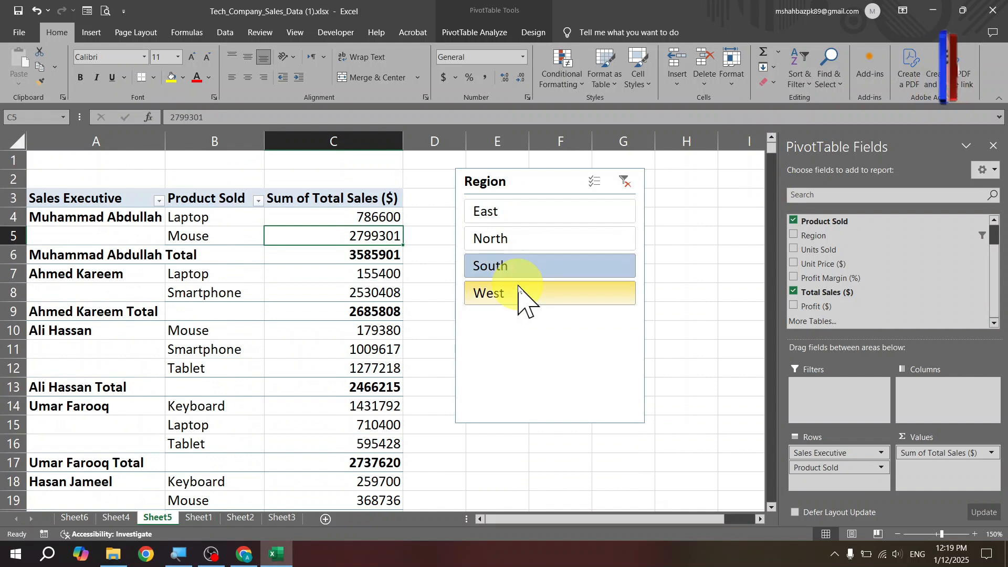
click(519, 292)
click(529, 245)
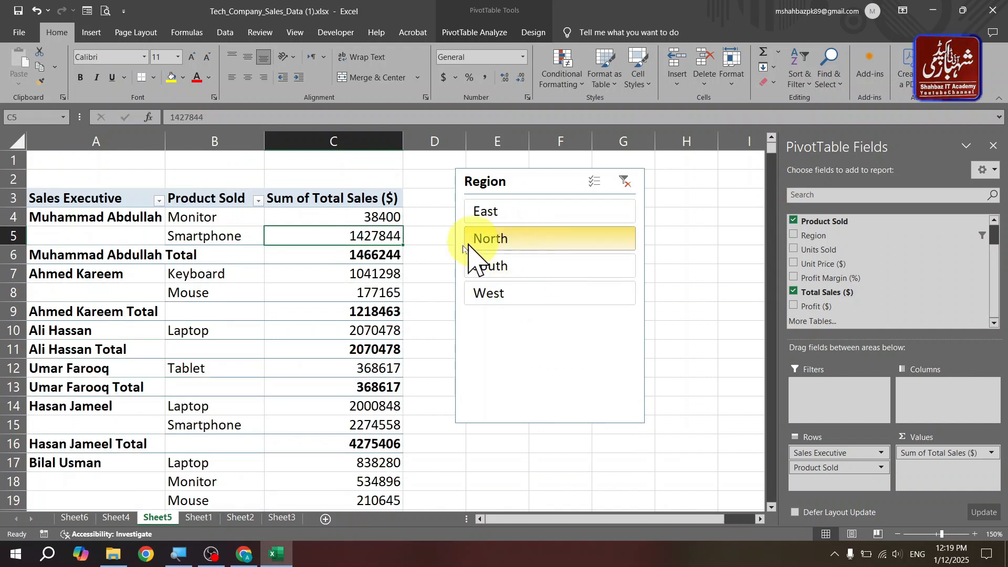
Filter the Region slicer to East, add North and South using multi-select, and clear the region filter.
click(536, 217)
click(529, 242)
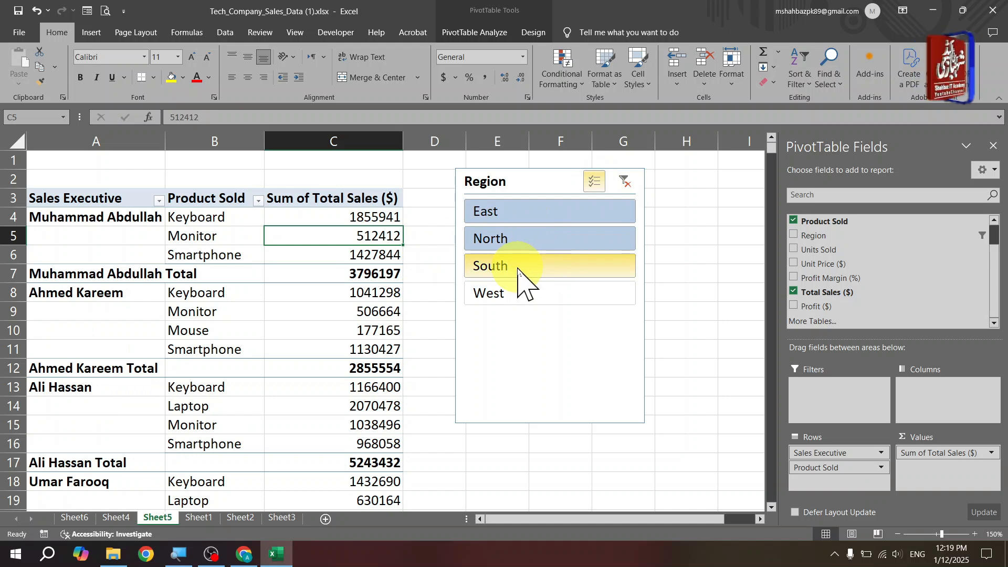
click(518, 268)
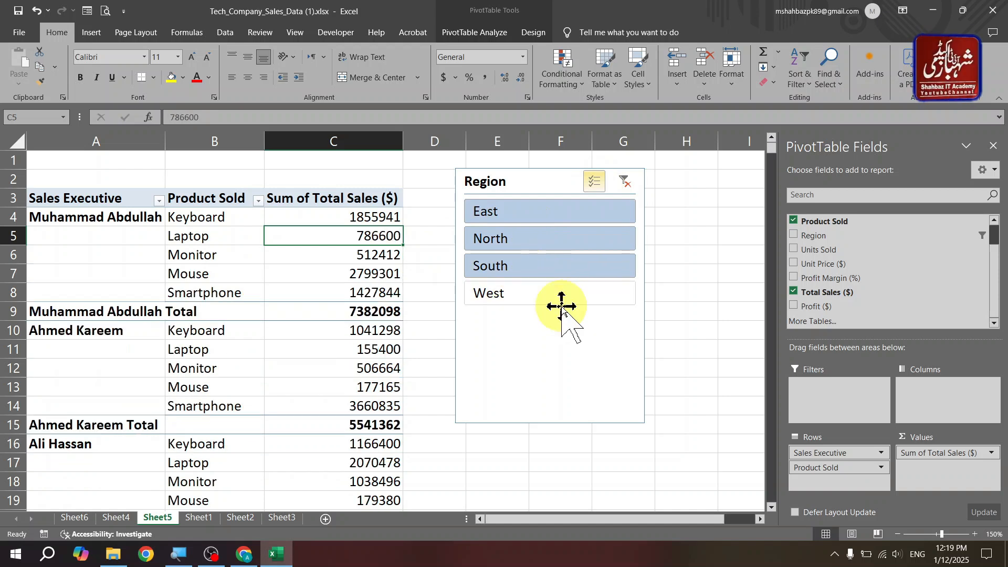
click(627, 182)
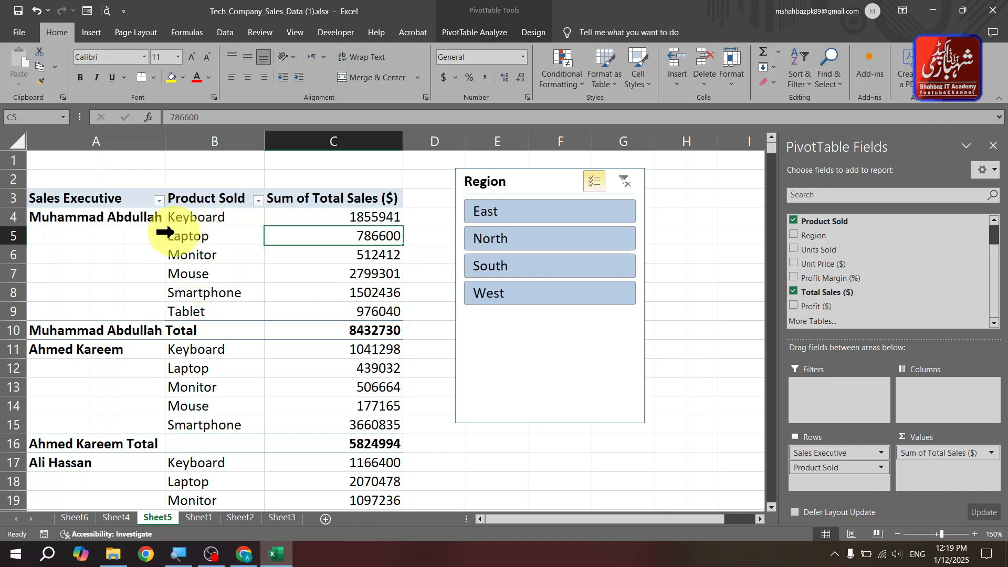
Review the source sales data on Sheet1 and return to the PivotTable on Sheet5.
click(196, 518)
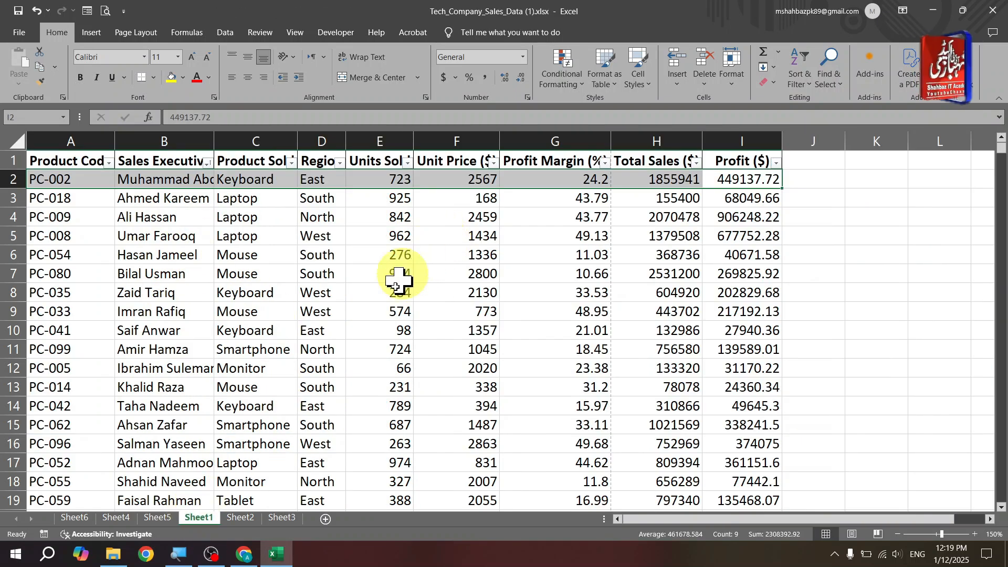
click(157, 518)
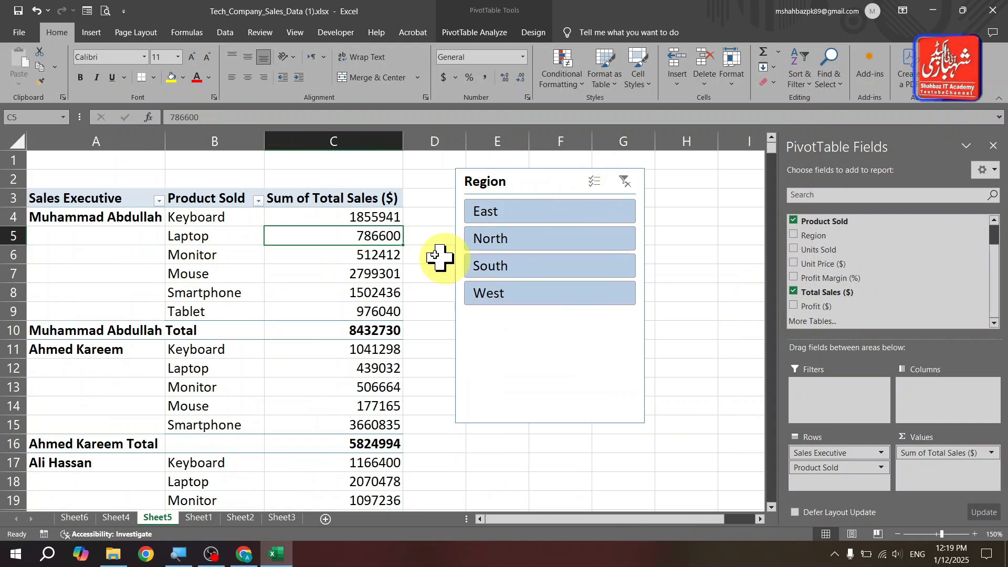
Move the Region slicer closer to the PivotTable, over columns D to G, and show its slicer formatting options.
drag(520, 187, 490, 189)
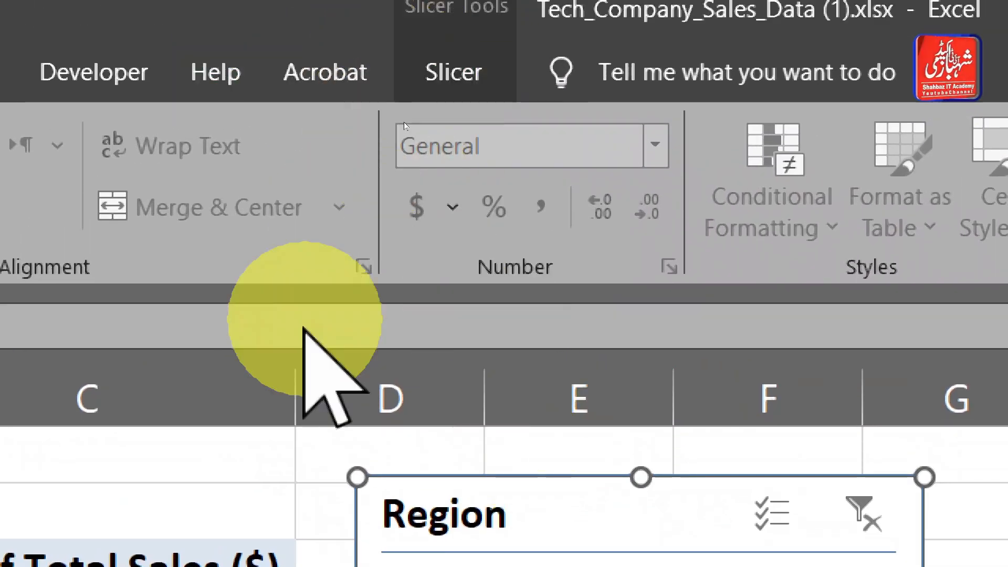
click(198, 470)
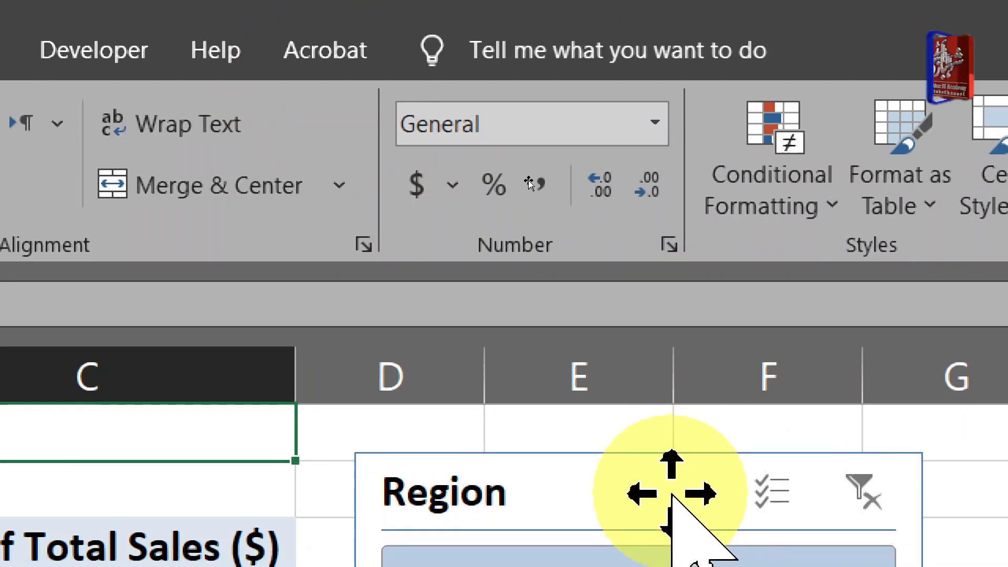
click(673, 494)
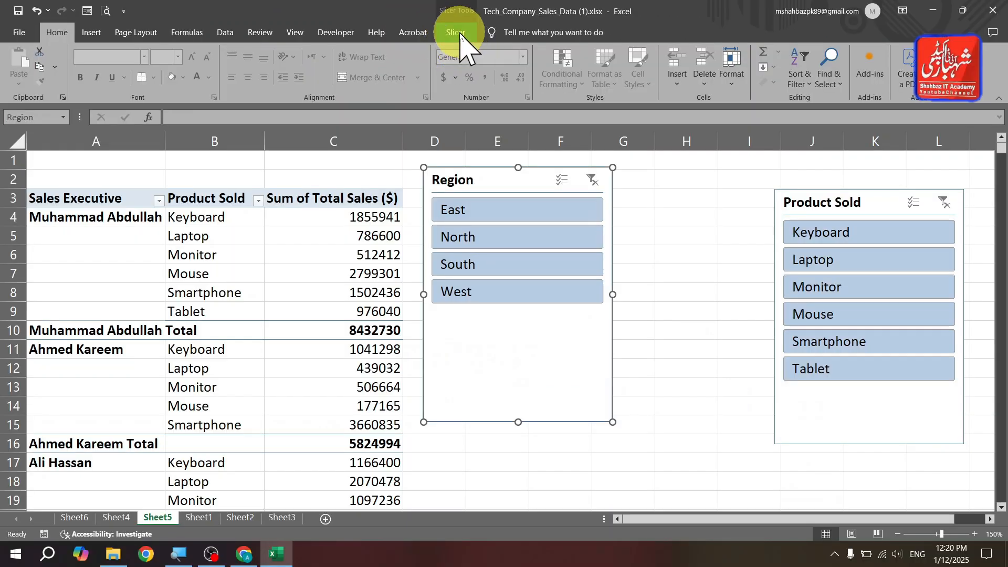
click(456, 33)
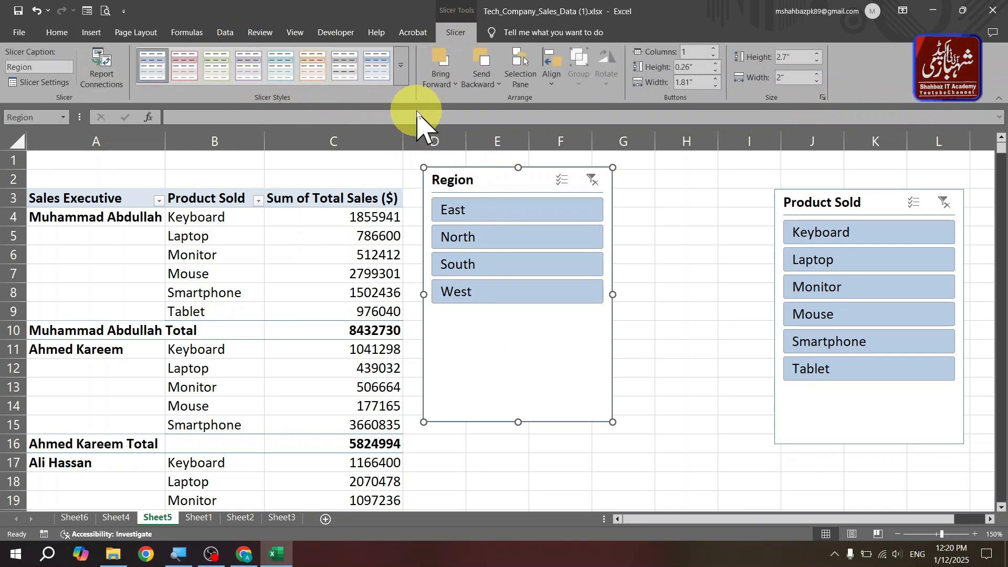
Apply the dark orange style to the Region slicer and test it by filtering through North, South and West.
click(402, 74)
click(324, 133)
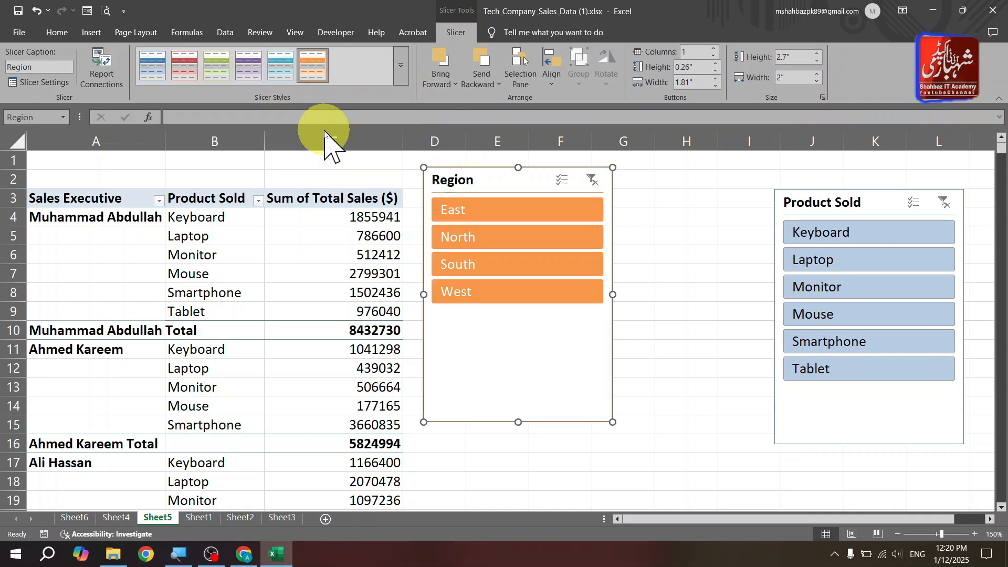
click(512, 244)
click(513, 264)
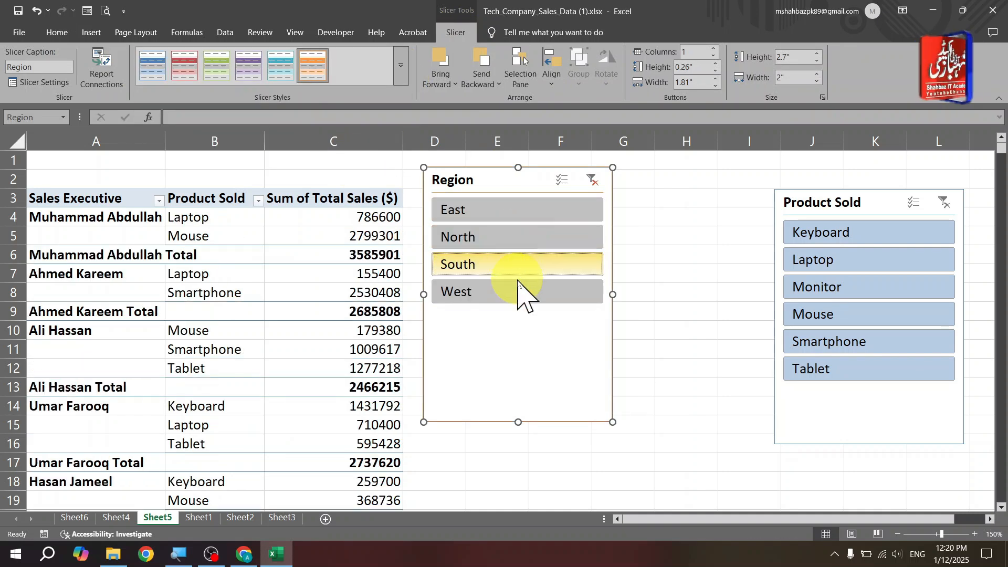
click(515, 290)
Apply the dark red style to the Region slicer, filter it by North, and clear the region filter.
click(402, 78)
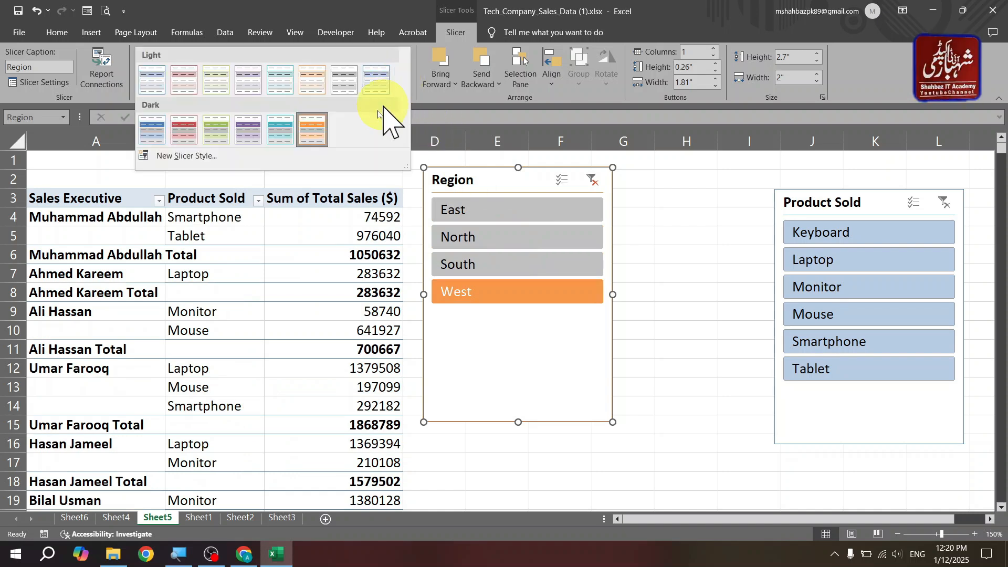
click(189, 134)
click(559, 237)
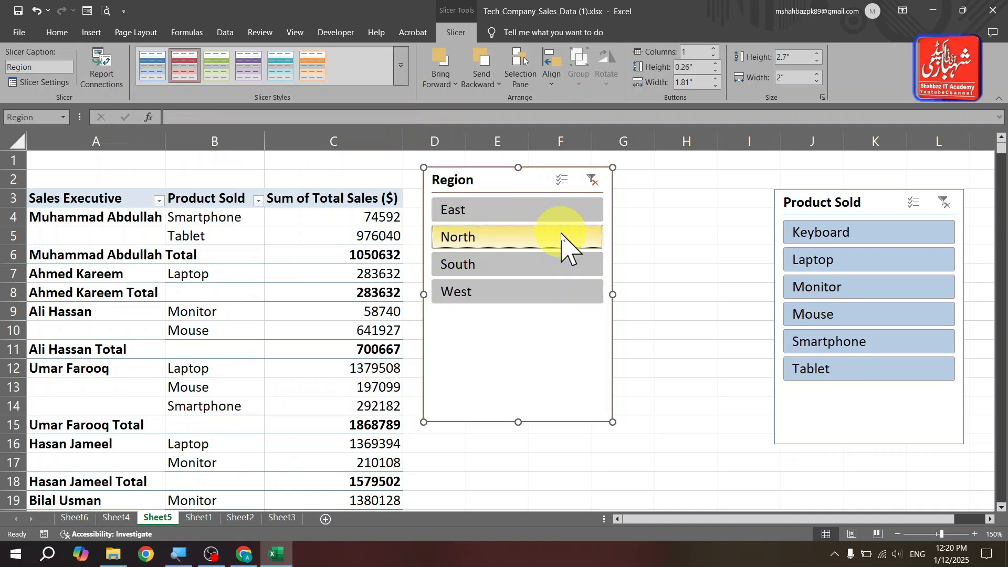
click(590, 181)
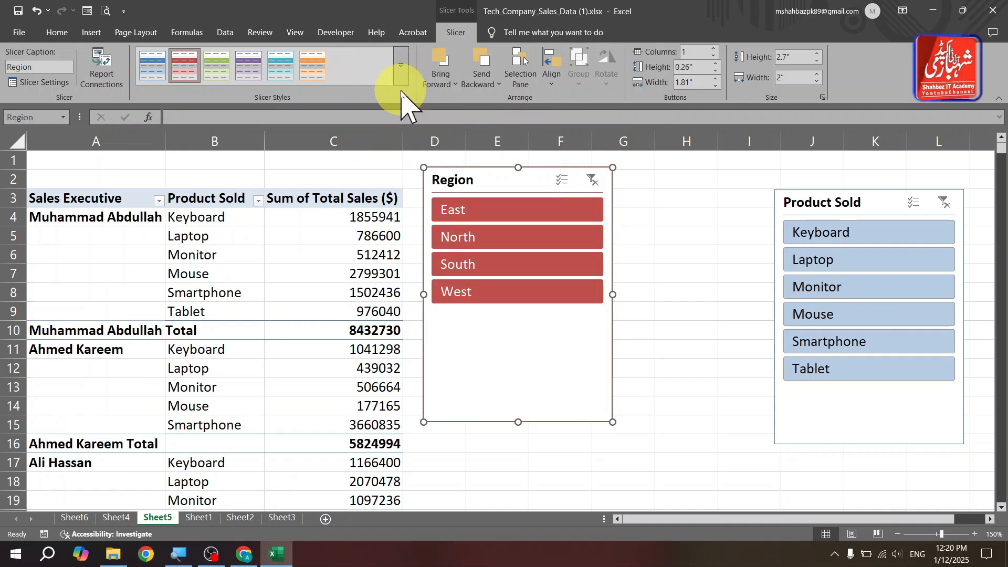
Overlap the Product Sold slicer with the Region slicer, send it to the back, and bring it to the front.
drag(837, 198, 636, 171)
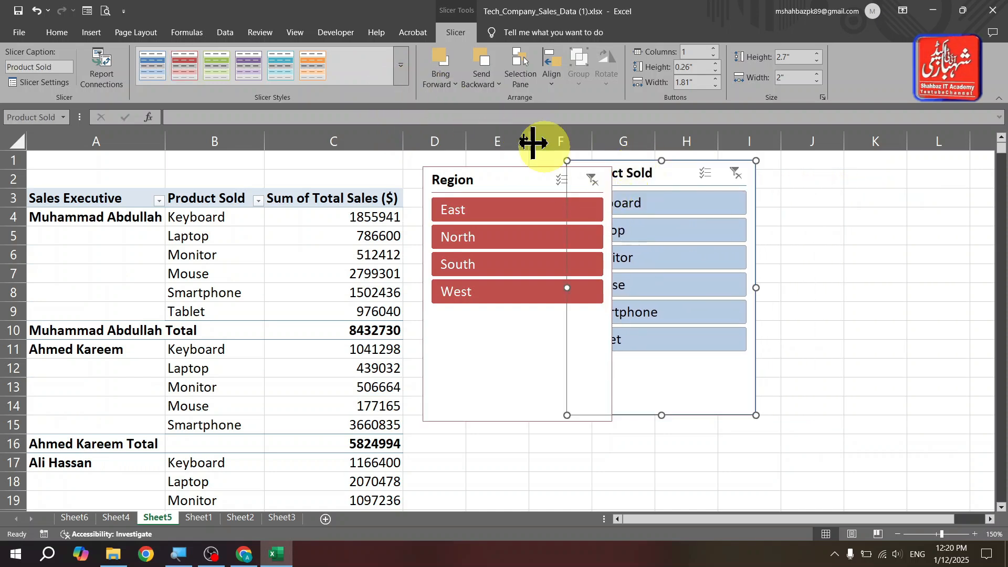
click(472, 82)
click(483, 112)
click(450, 87)
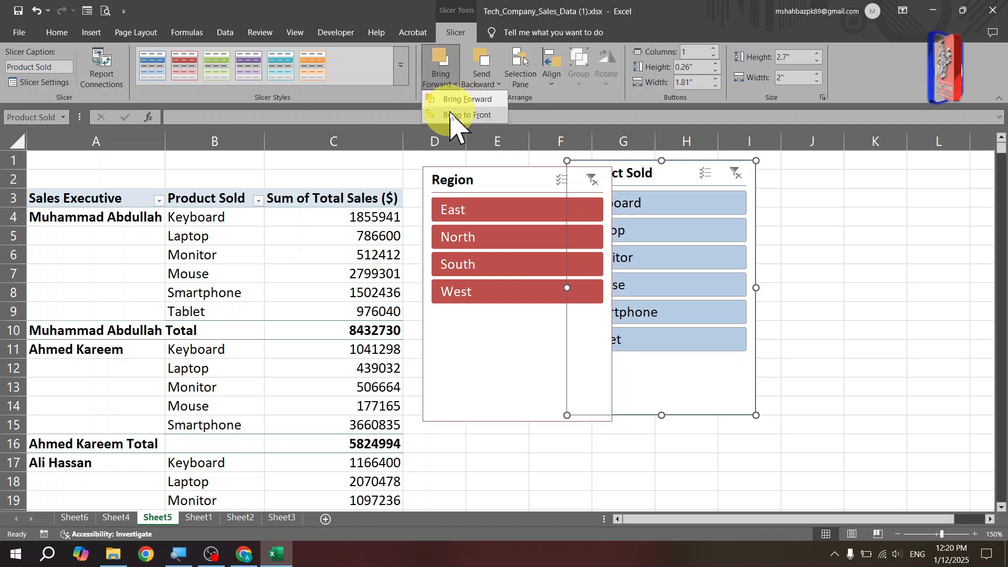
click(462, 115)
Bring the Region slicer to the front, send it to the back, and move the Product Sold slicer beside it without overlap.
click(518, 177)
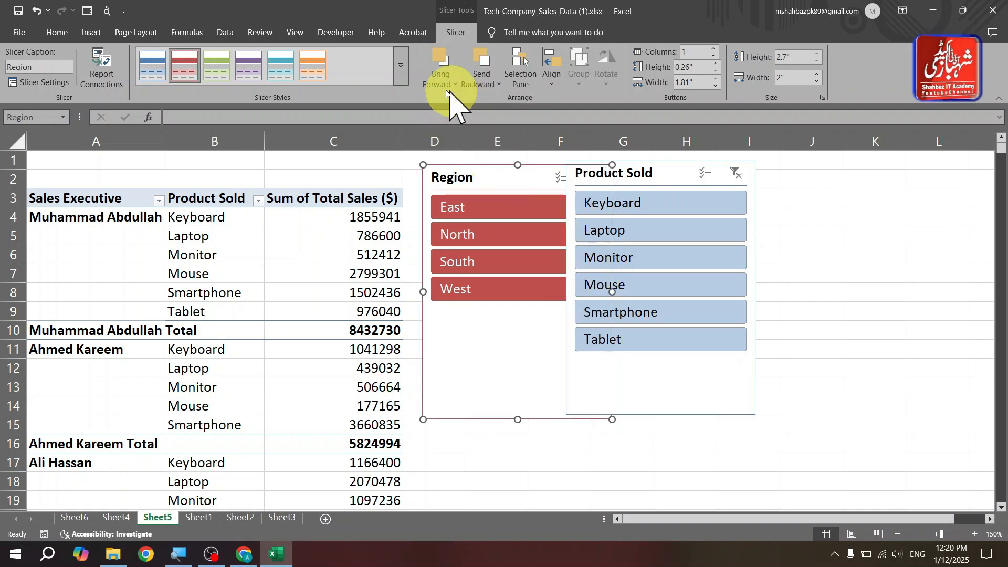
click(451, 85)
click(463, 116)
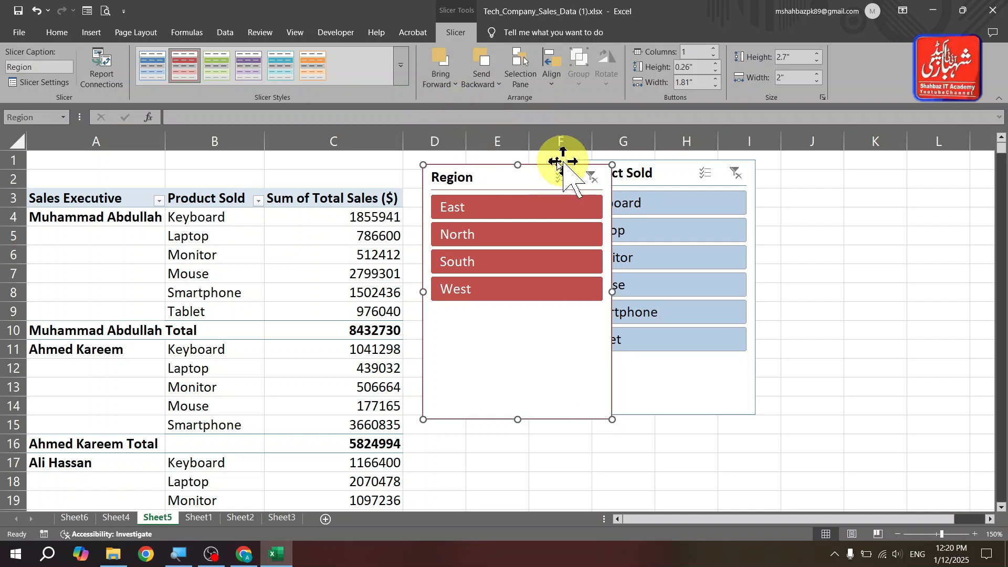
click(479, 83)
click(504, 115)
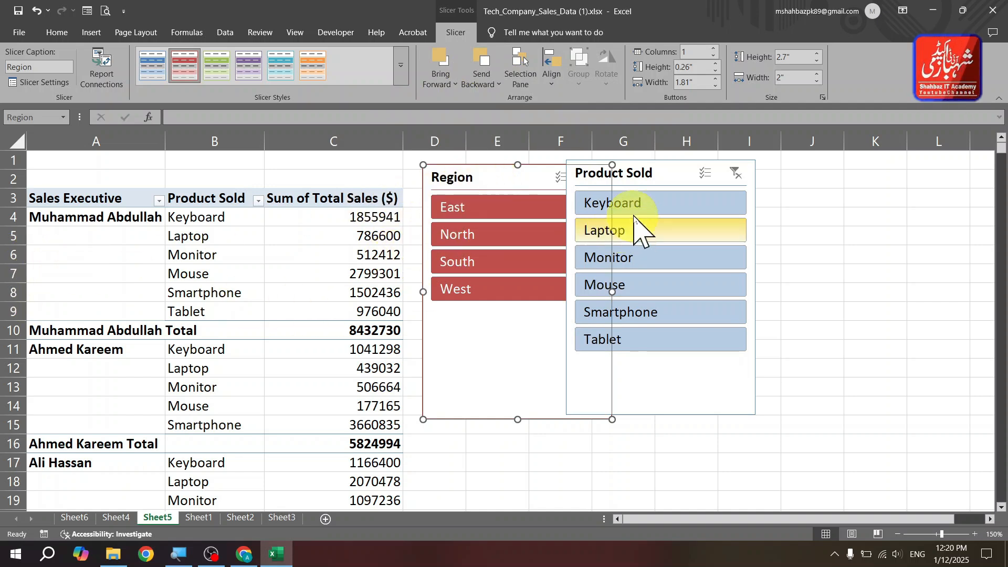
drag(648, 172, 701, 174)
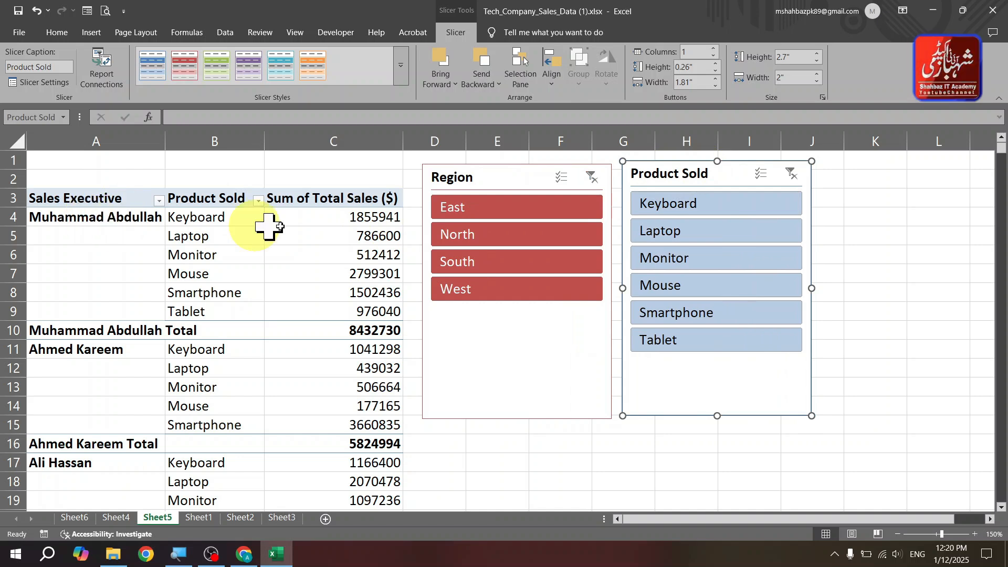
Filter the PivotTable by East and Keyboard, and switch the region through North, South and East back to North.
click(470, 209)
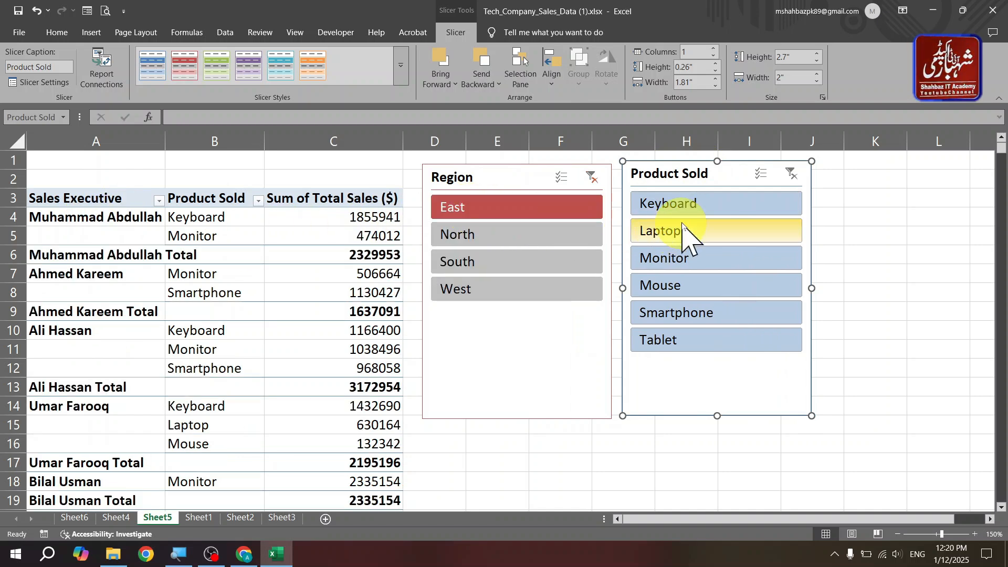
click(682, 206)
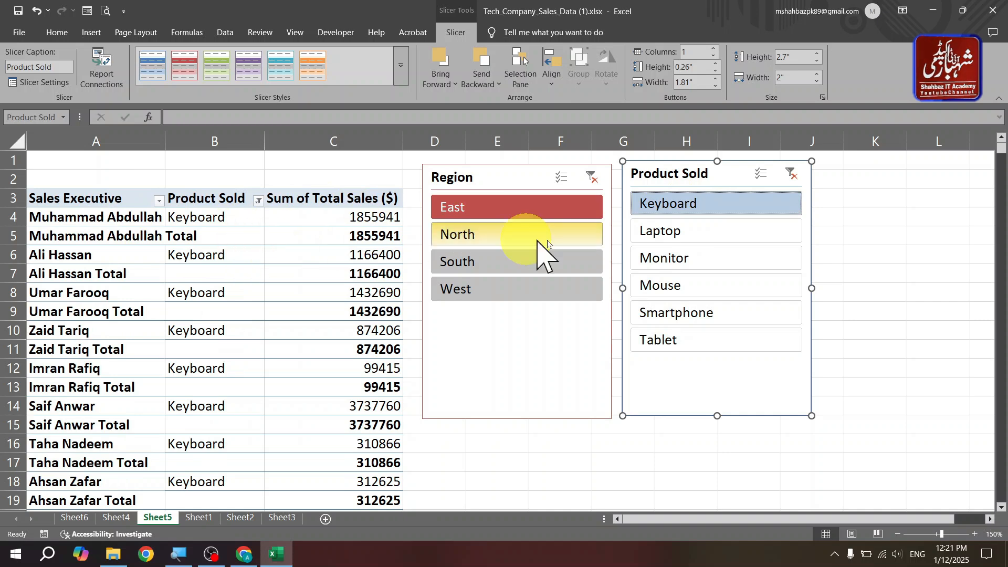
click(518, 241)
click(496, 261)
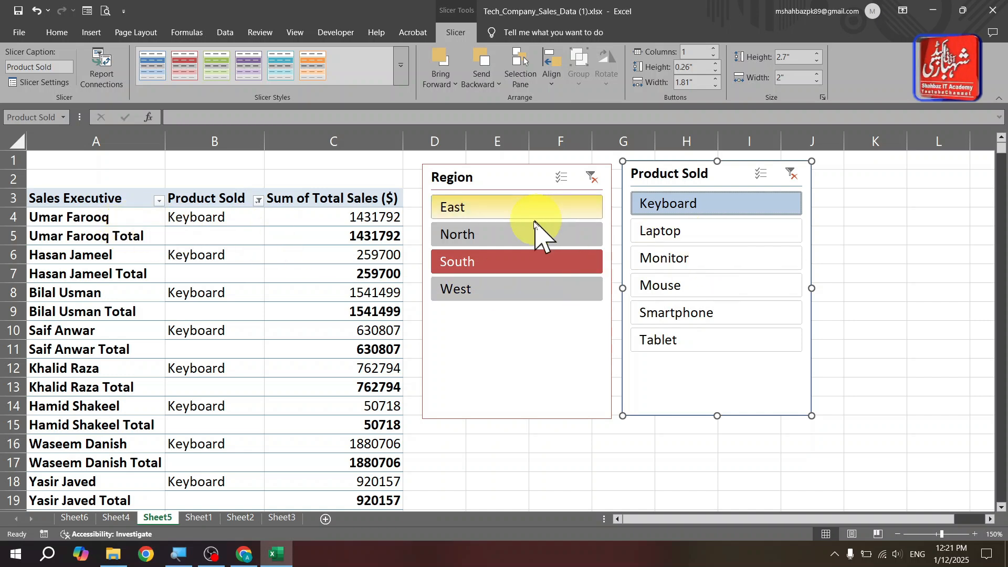
click(503, 215)
click(509, 234)
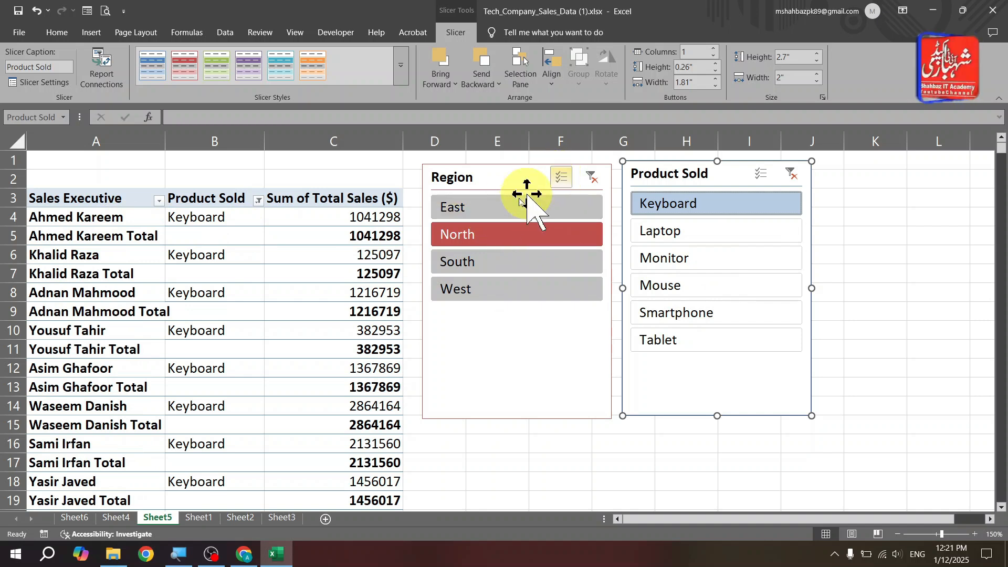
Multi-select the East and West regions without North, switch the product filter to Mouse, and clear the filters on both slicers.
click(496, 212)
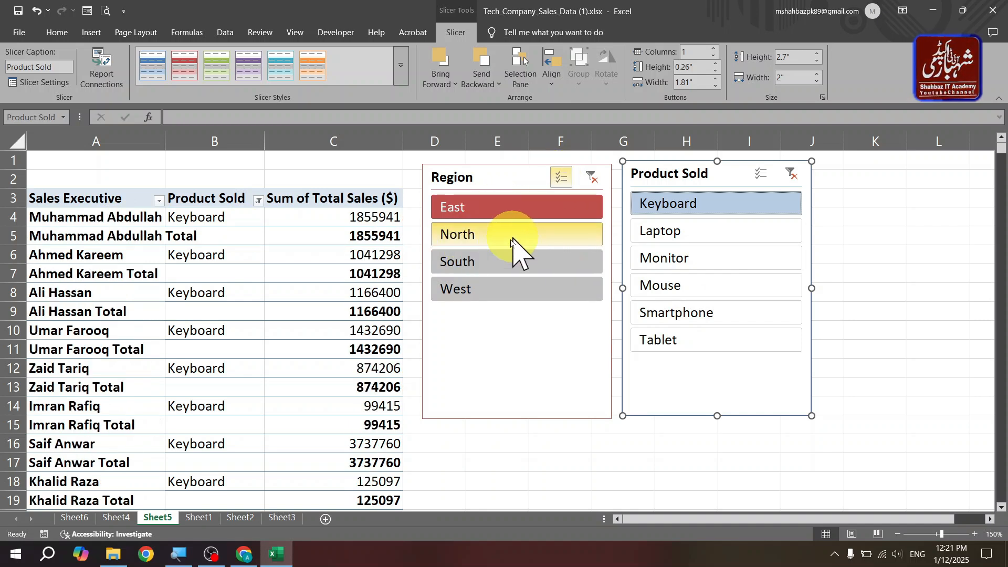
click(491, 289)
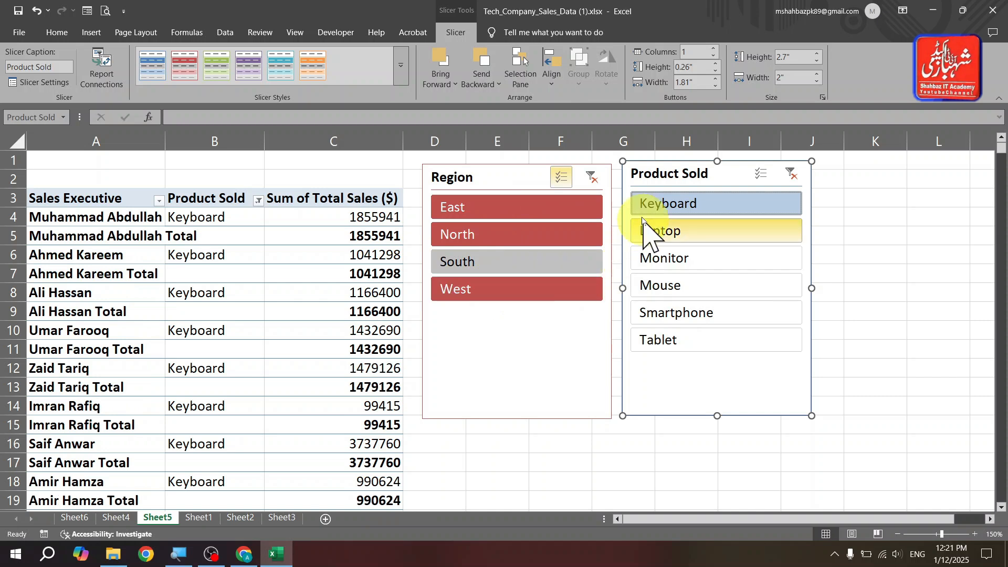
click(546, 241)
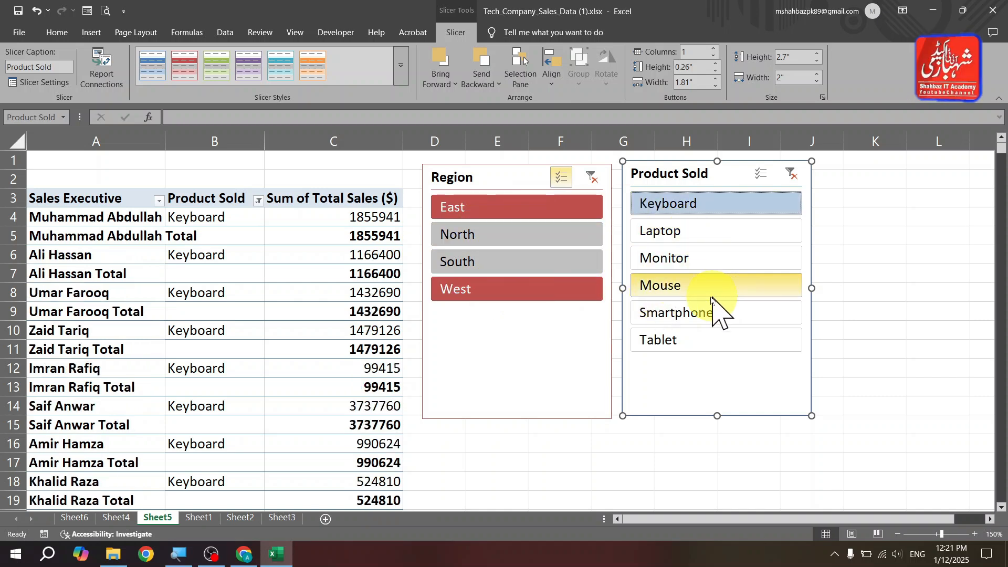
click(694, 285)
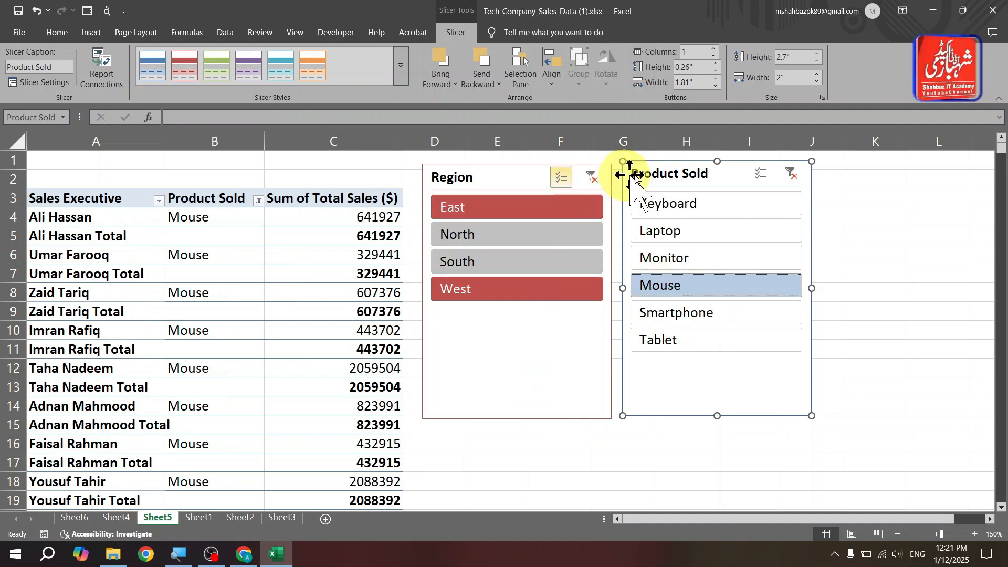
click(592, 177)
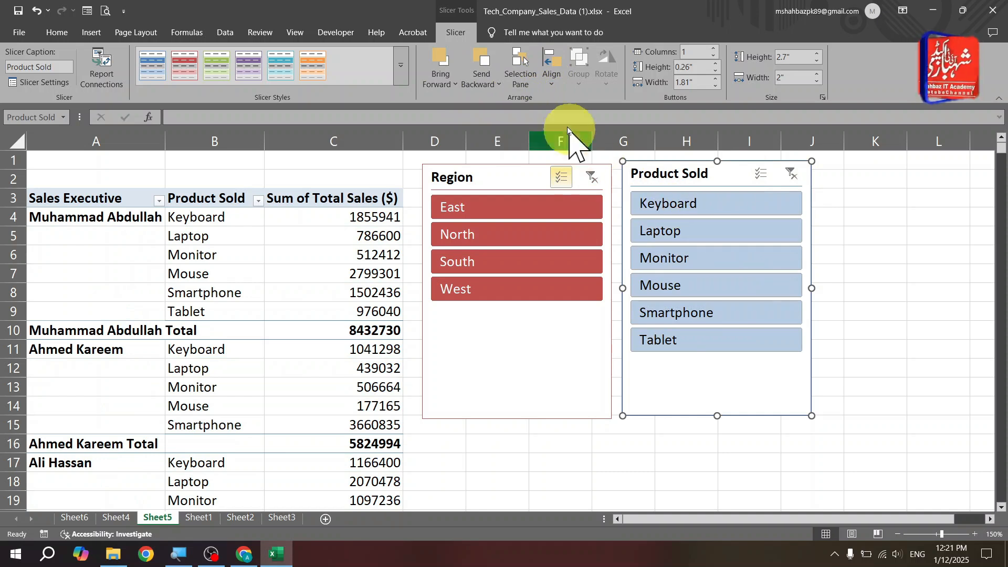
Open the Selection pane, select the Region slicer in it, and hide and reshow the Product Sold slicer.
click(523, 76)
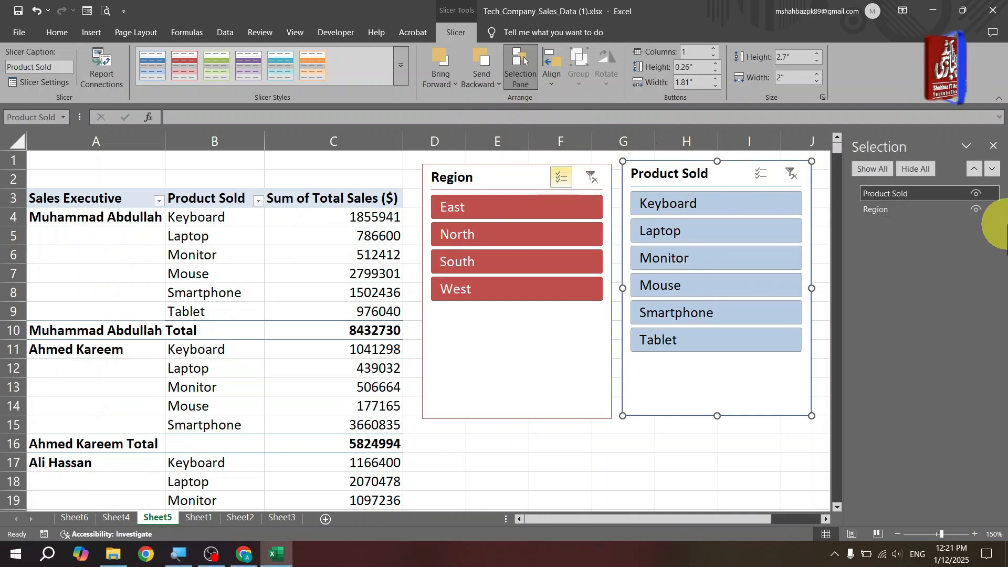
click(915, 209)
click(916, 194)
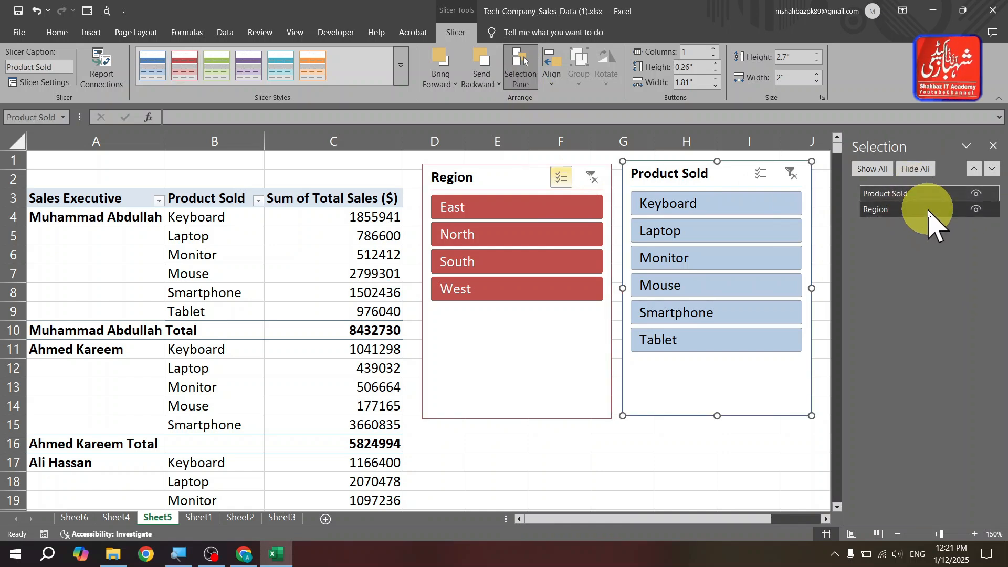
click(927, 210)
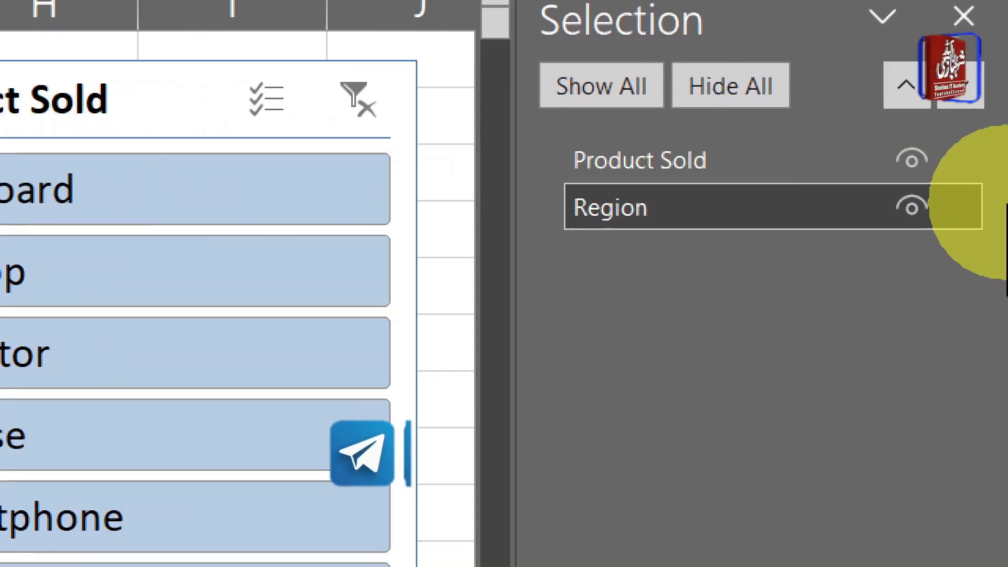
click(908, 159)
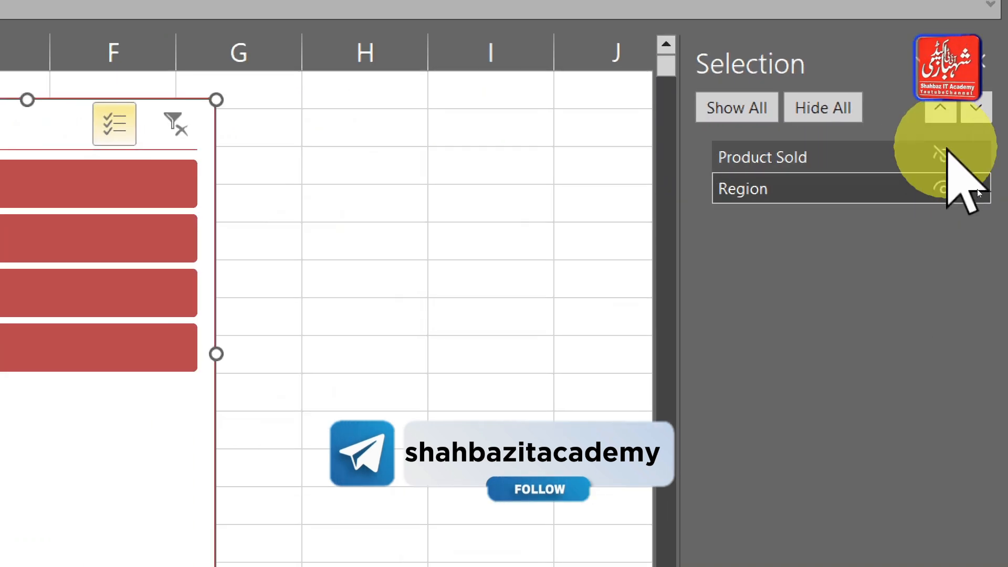
click(943, 156)
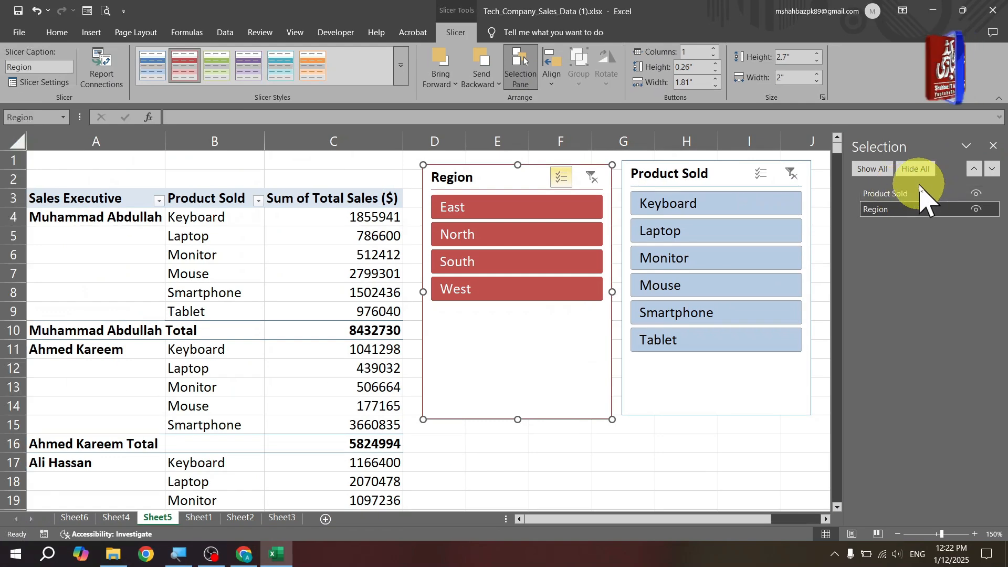
Reorder the slicers in the Selection pane, moving Product Sold up and down until it sits below Region, and close the pane.
mouse_move(919, 197)
mouse_down()
mouse_move(922, 215)
mouse_move(914, 197)
mouse_up()
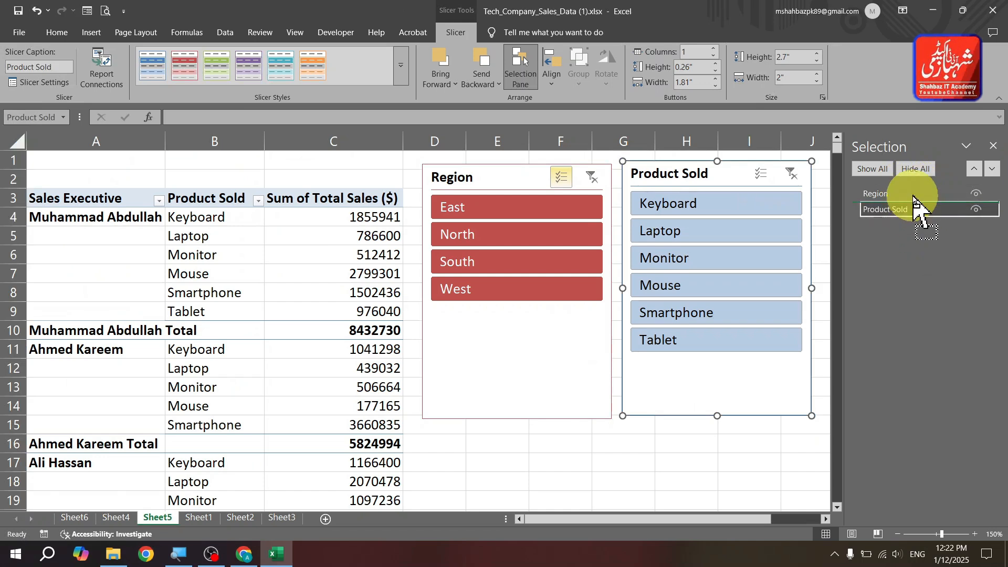
click(974, 169)
click(992, 168)
click(975, 168)
click(990, 169)
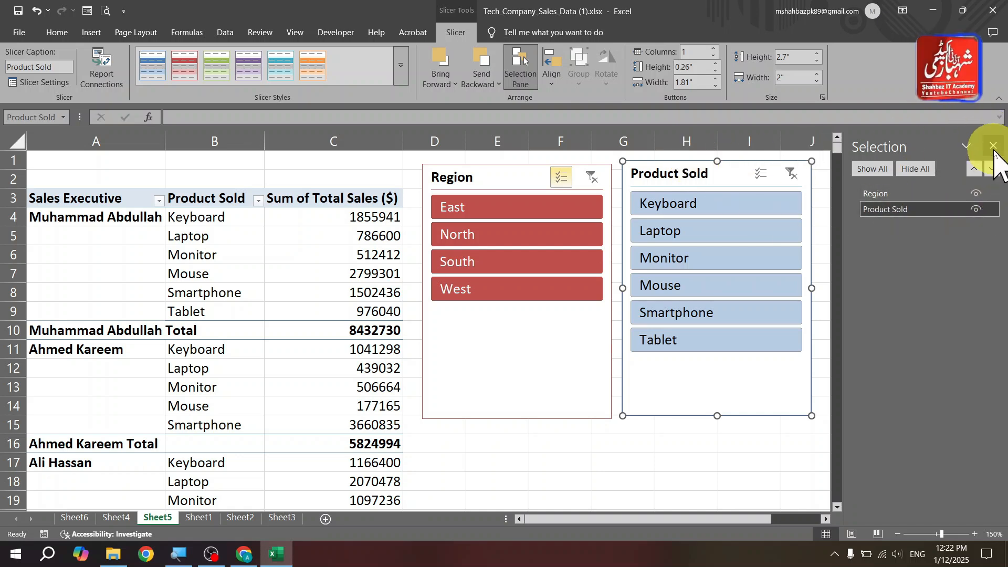
click(993, 147)
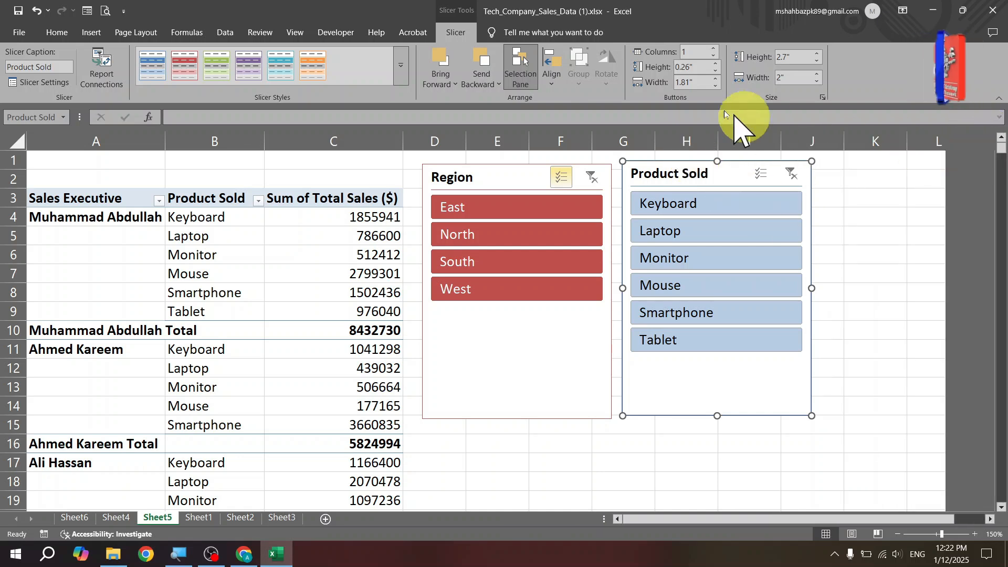
View the slicer alignment options and move the Product Sold slicer farther from the Region slicer, over columns H to K.
click(550, 89)
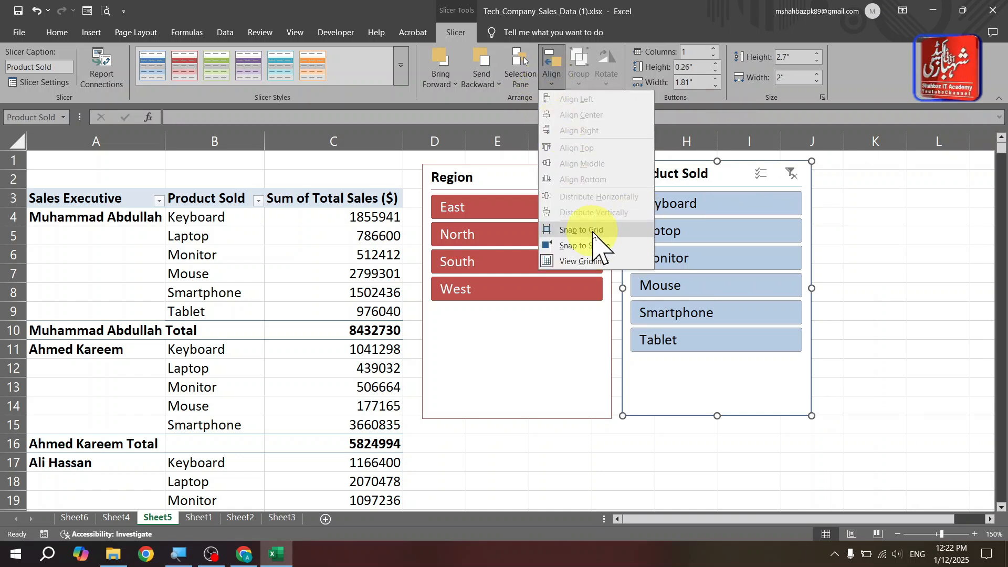
click(472, 190)
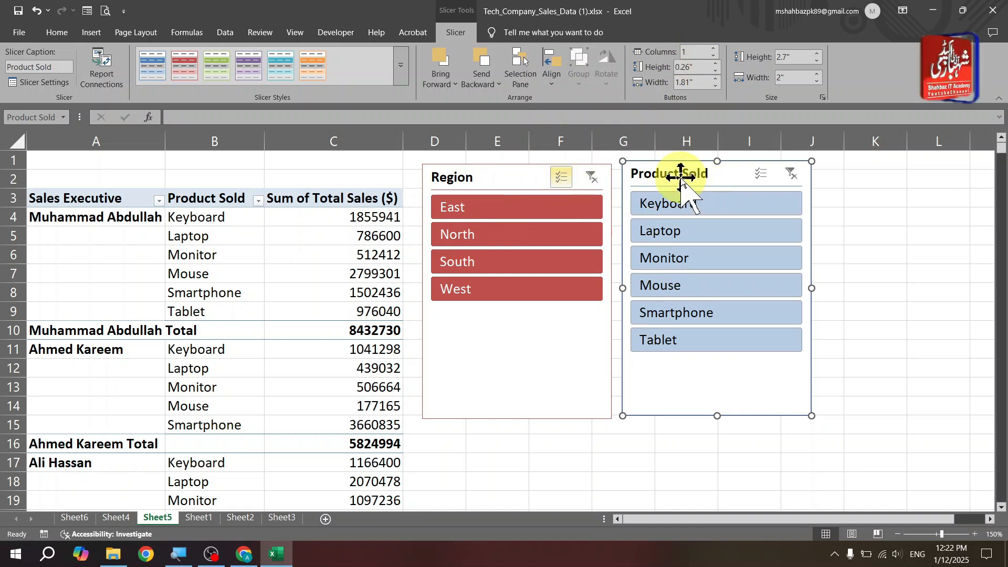
drag(682, 176, 749, 174)
Arrange the Region slicer's buttons in 4 columns and resize the slicer to about 0.68" high and 2.55" wide.
click(489, 179)
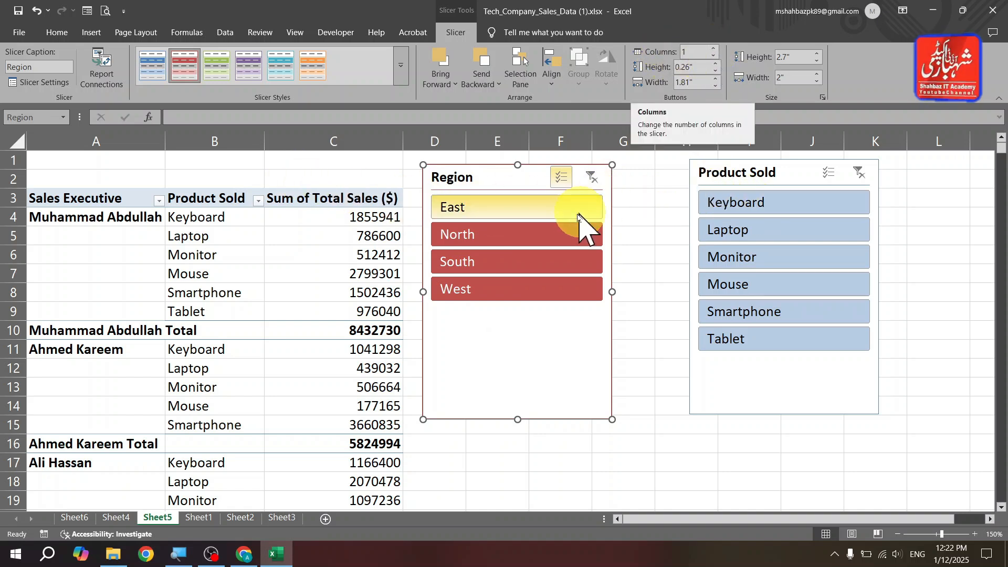
click(716, 49)
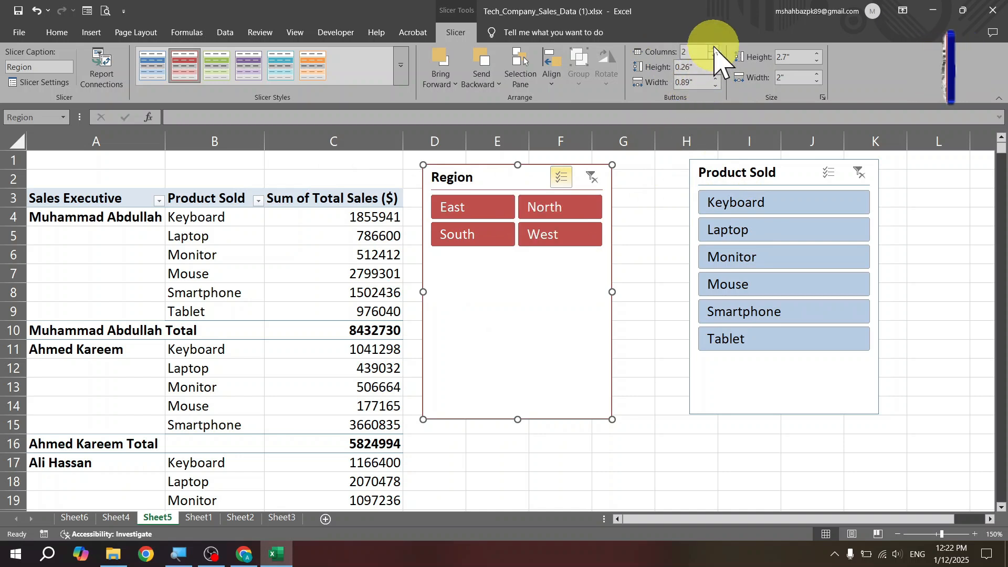
click(715, 49)
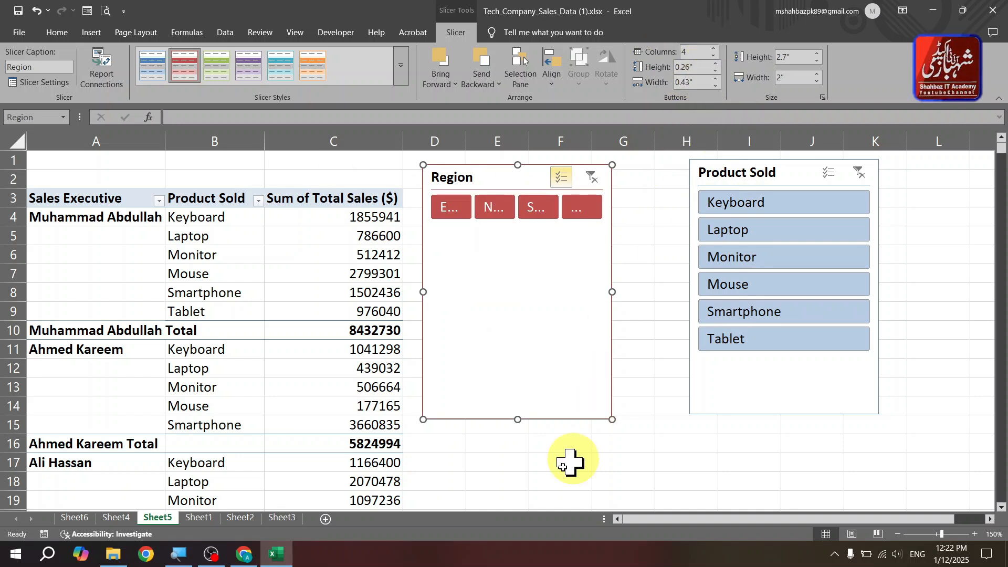
drag(519, 420, 559, 230)
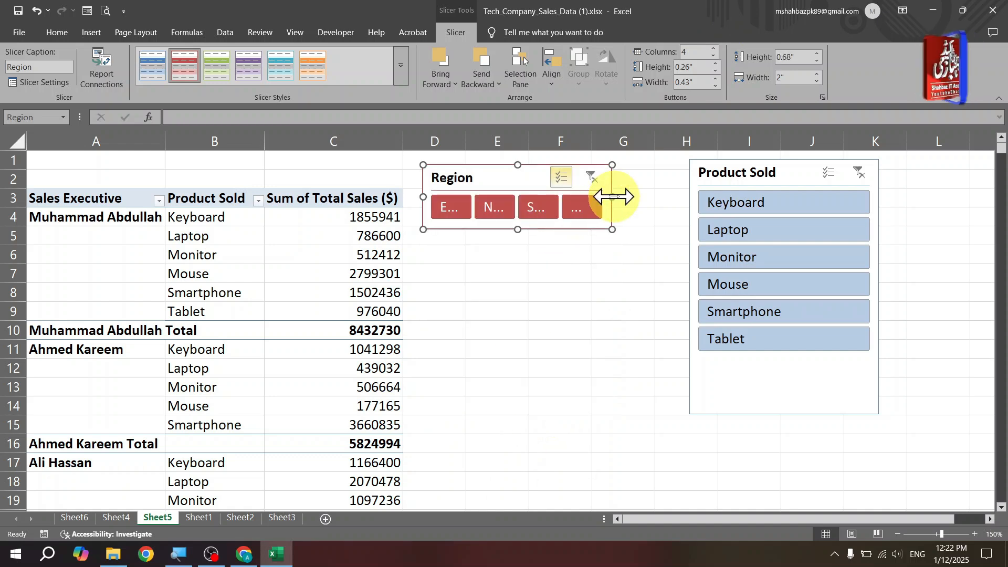
drag(667, 197, 664, 197)
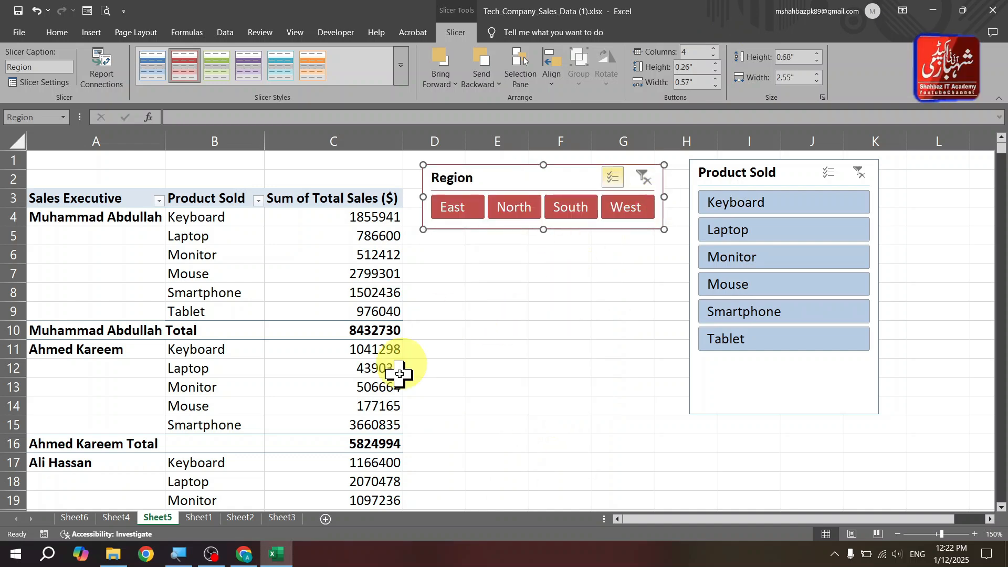
Try the Region slicer over columns A and B, filter the PivotTable to East alone, and reselect all four regions.
drag(531, 184, 119, 172)
click(203, 292)
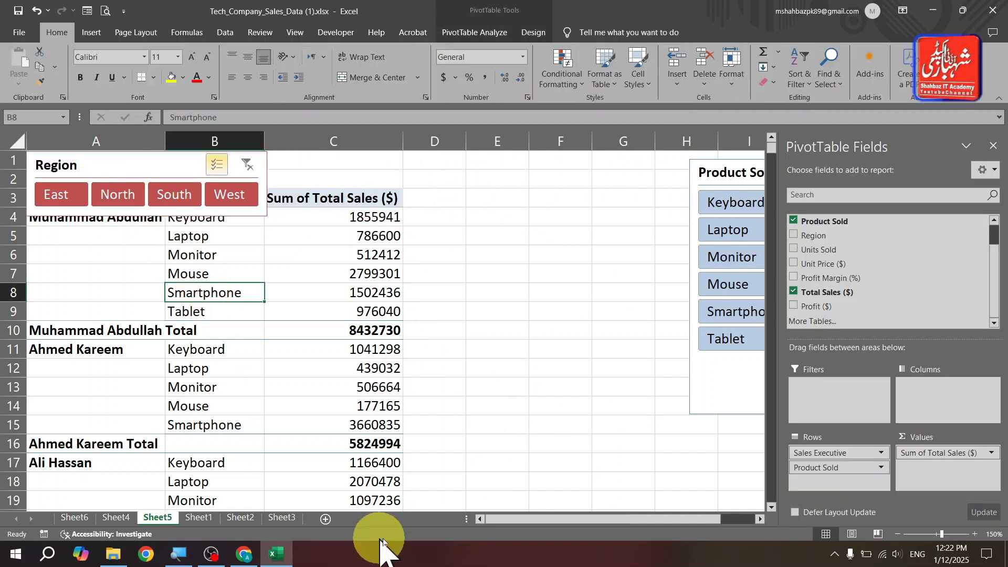
click(118, 195)
click(160, 194)
click(225, 192)
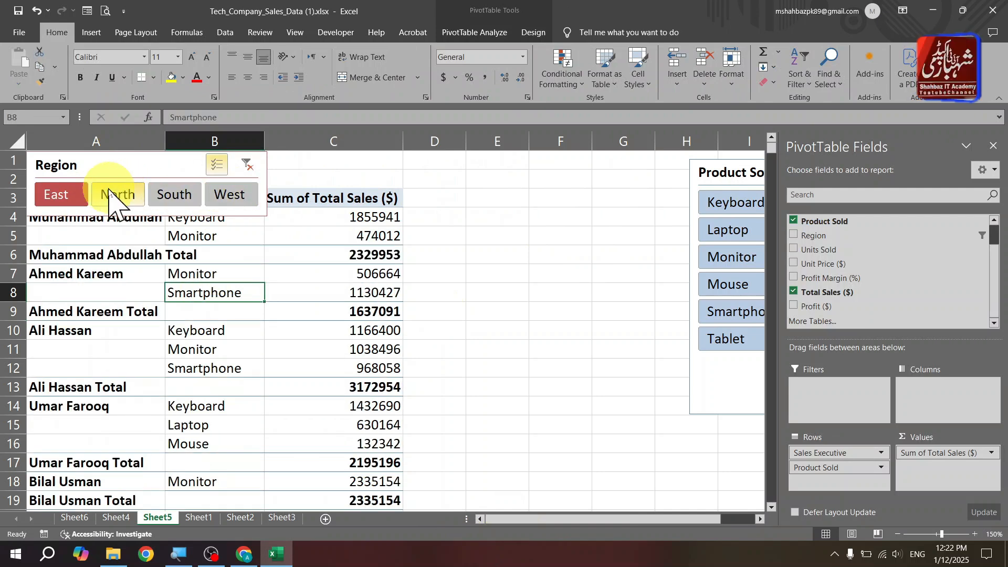
click(86, 192)
click(407, 231)
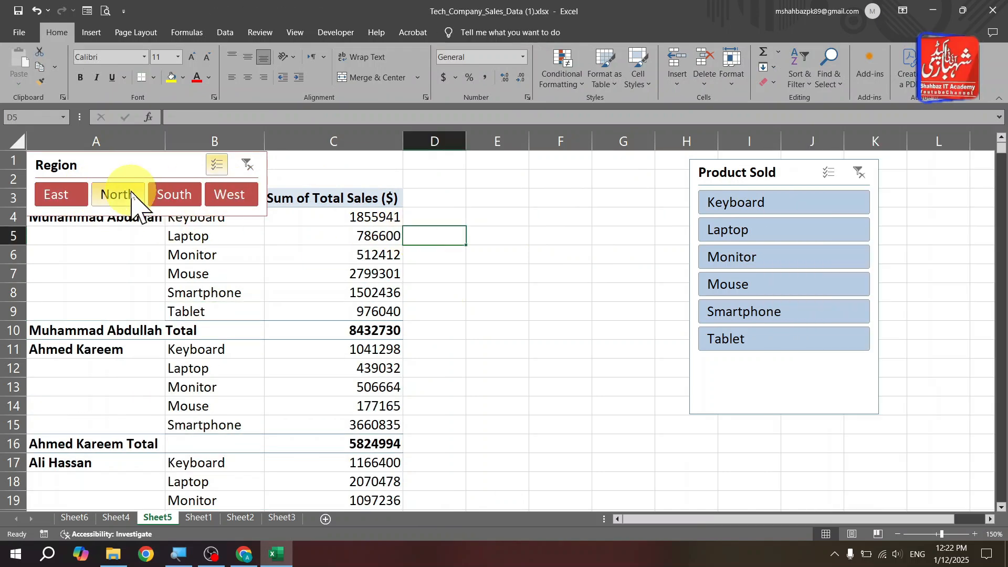
Move the Region slicer back beside the PivotTable, over columns D to G.
click(142, 171)
drag(135, 175, 511, 175)
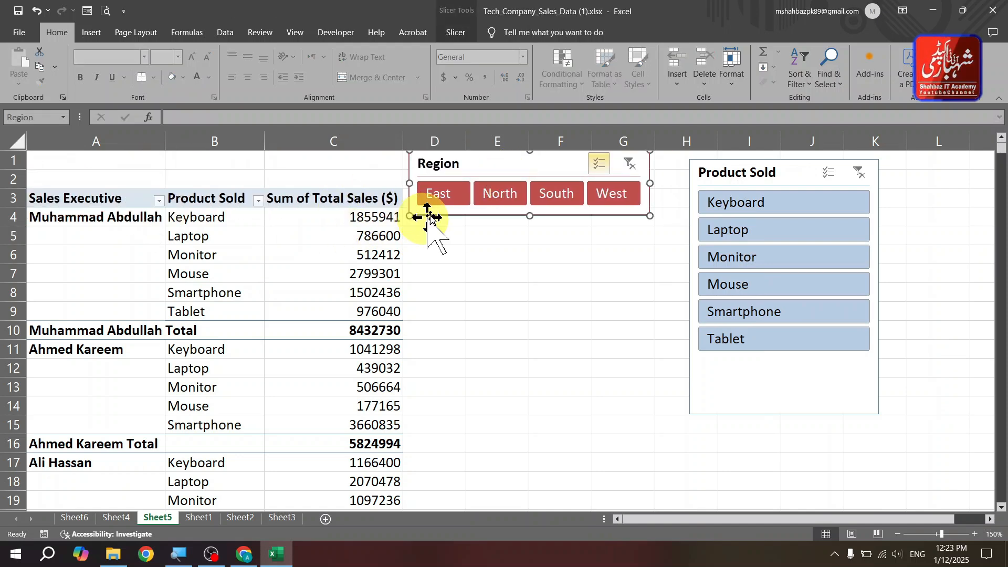
click(599, 164)
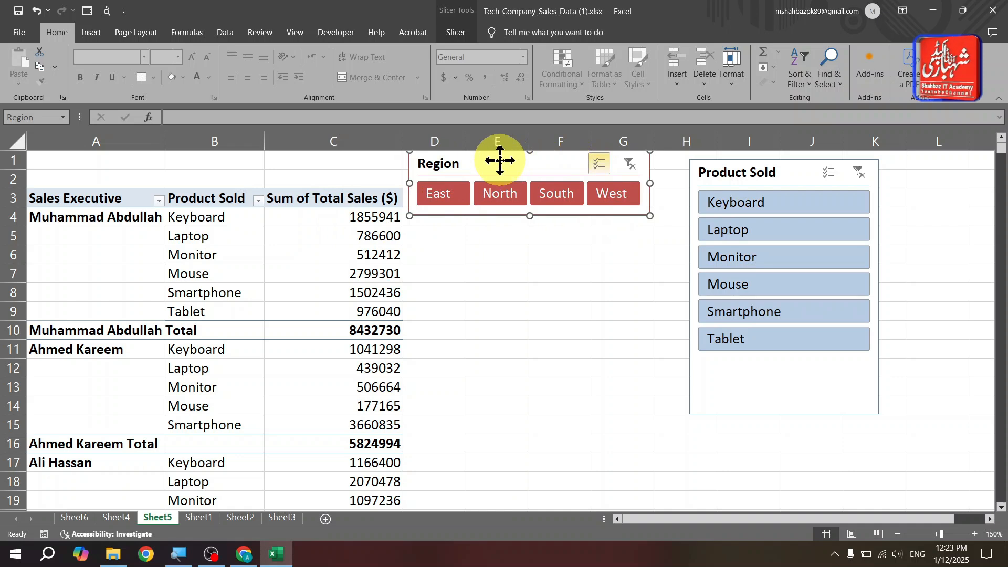
Turn off the header display in the Region slicer's settings.
click(460, 34)
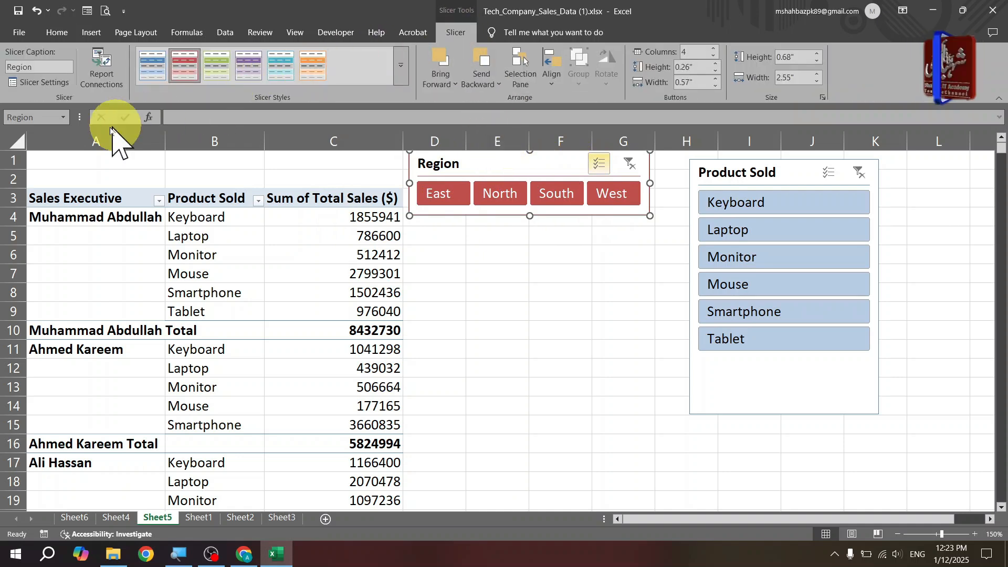
click(39, 82)
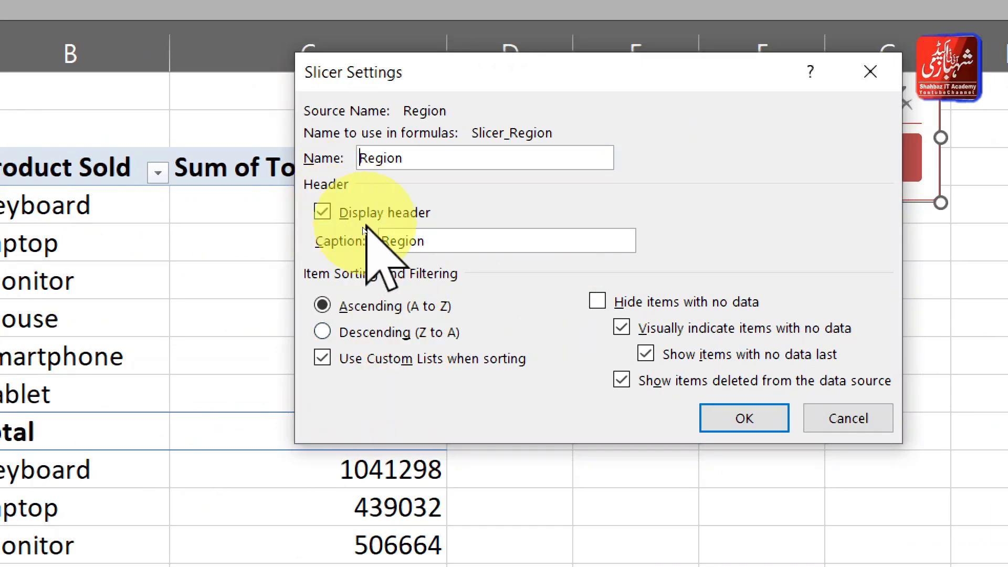
drag(513, 79, 604, 263)
drag(585, 427, 455, 424)
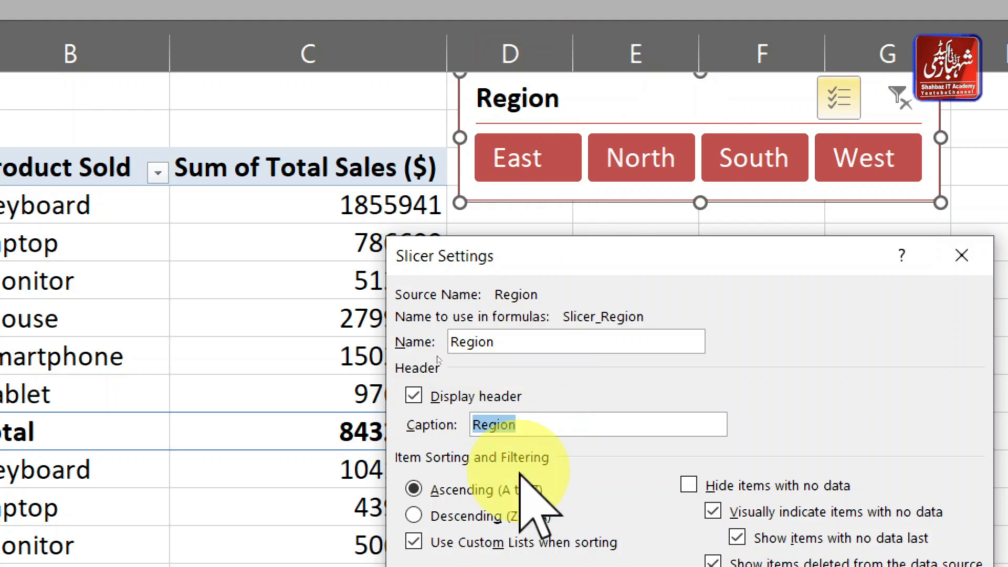
click(413, 397)
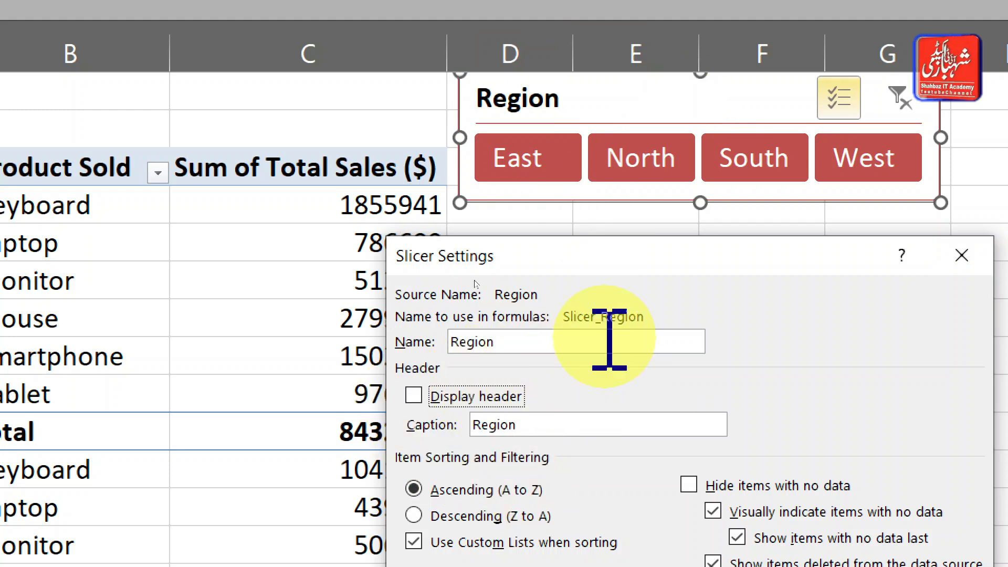
drag(583, 258, 210, 146)
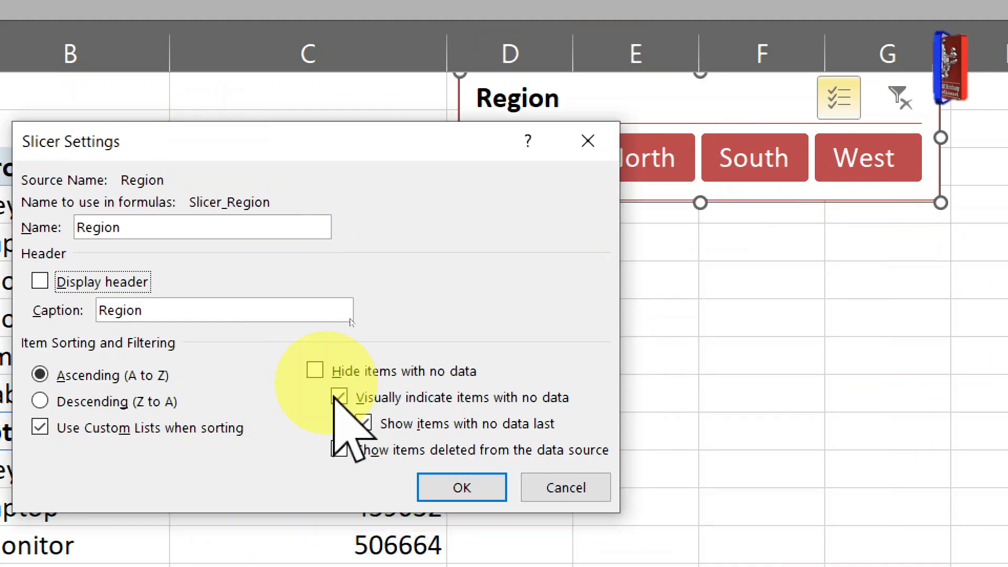
click(462, 412)
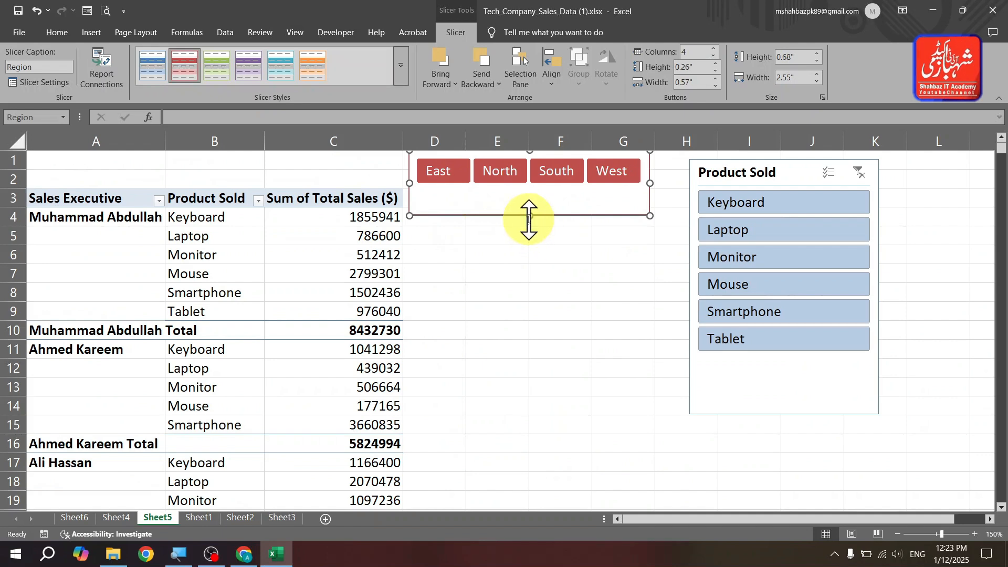
Reduce the Region slicer's height to about 0.41" and place it above the PivotTable over columns A and B.
drag(529, 215, 147, 188)
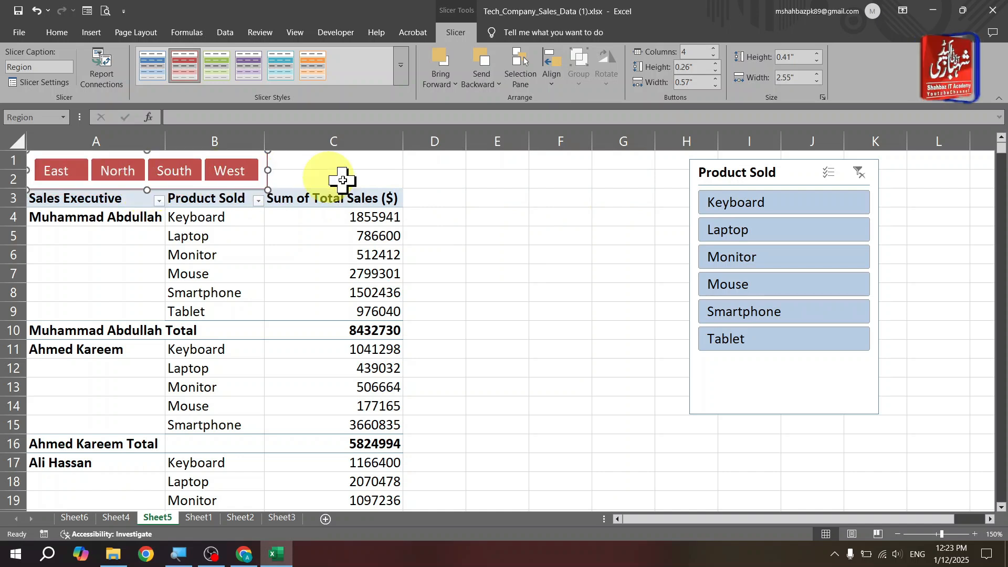
click(423, 194)
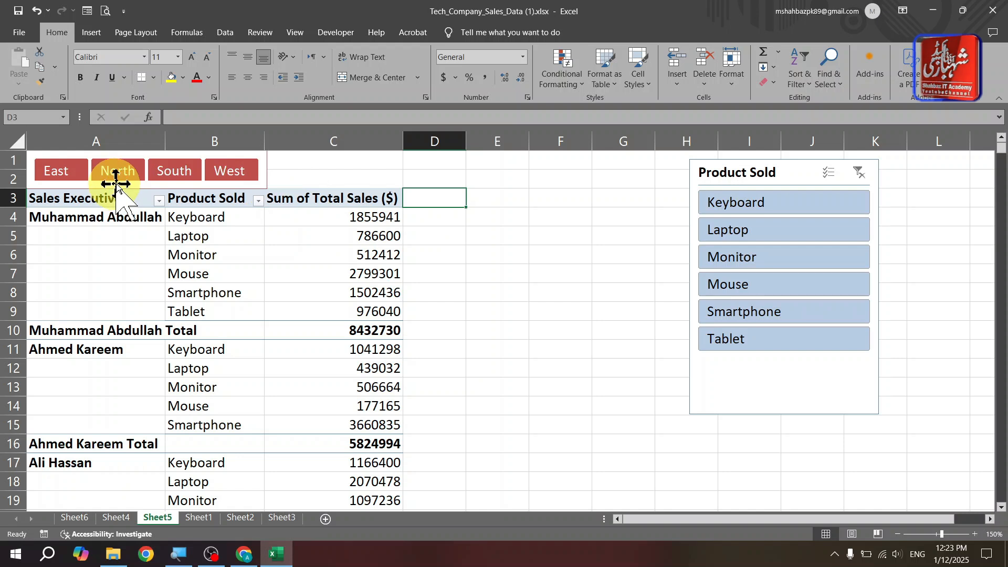
Filter the PivotTable to the West region alone, and add North, East and South back with the slicer.
click(77, 173)
click(114, 172)
click(170, 173)
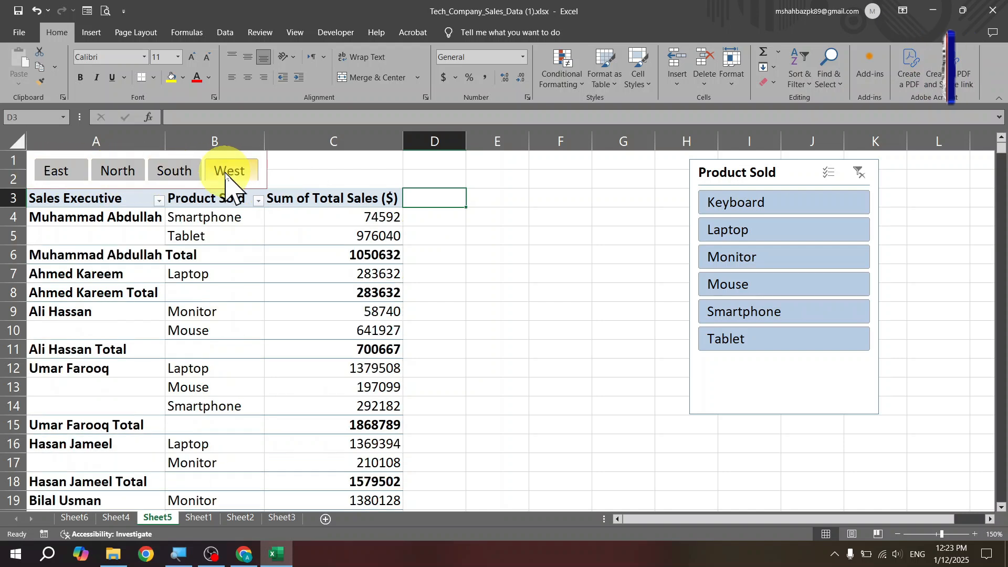
click(226, 171)
click(113, 171)
click(68, 171)
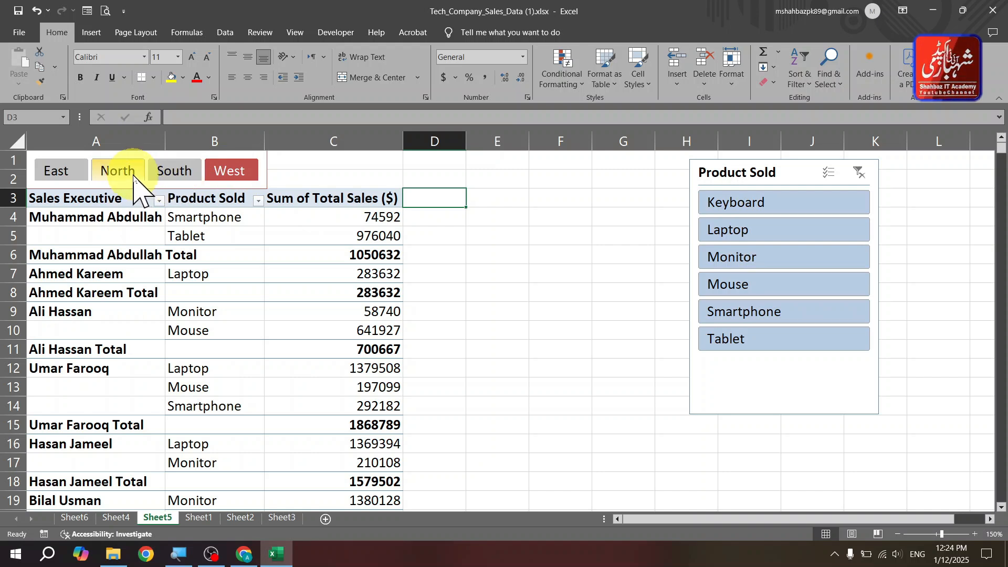
click(58, 170)
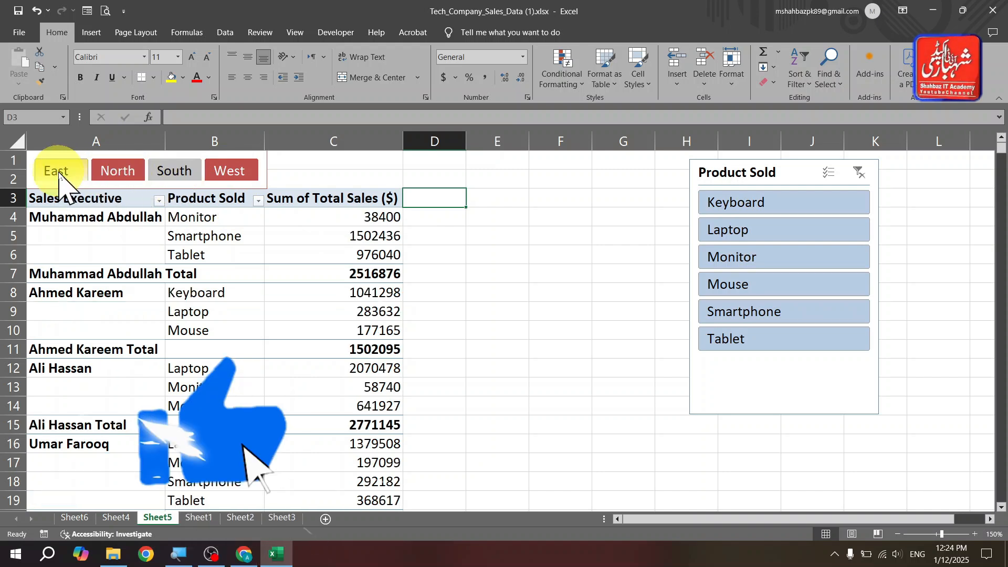
click(156, 174)
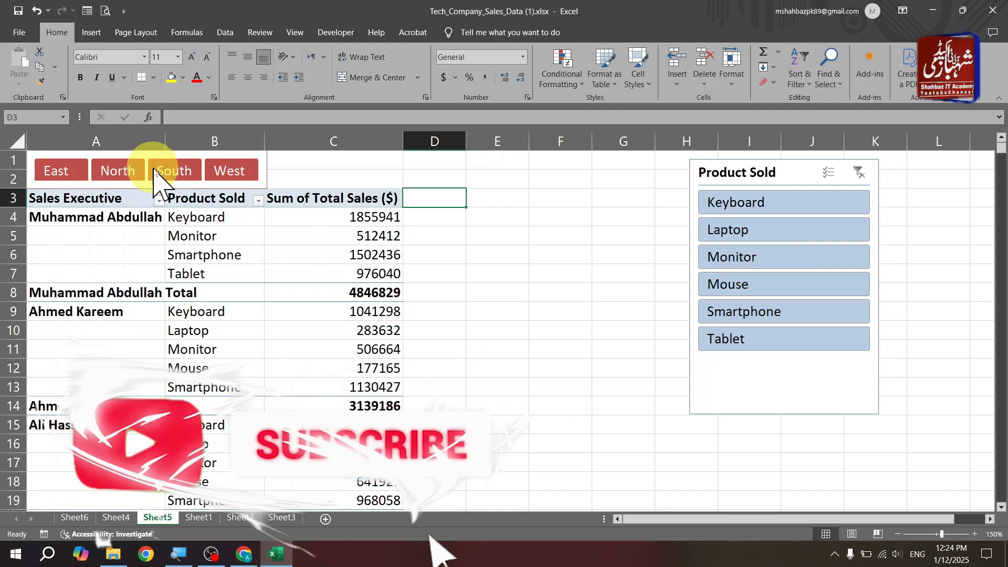
click(157, 177)
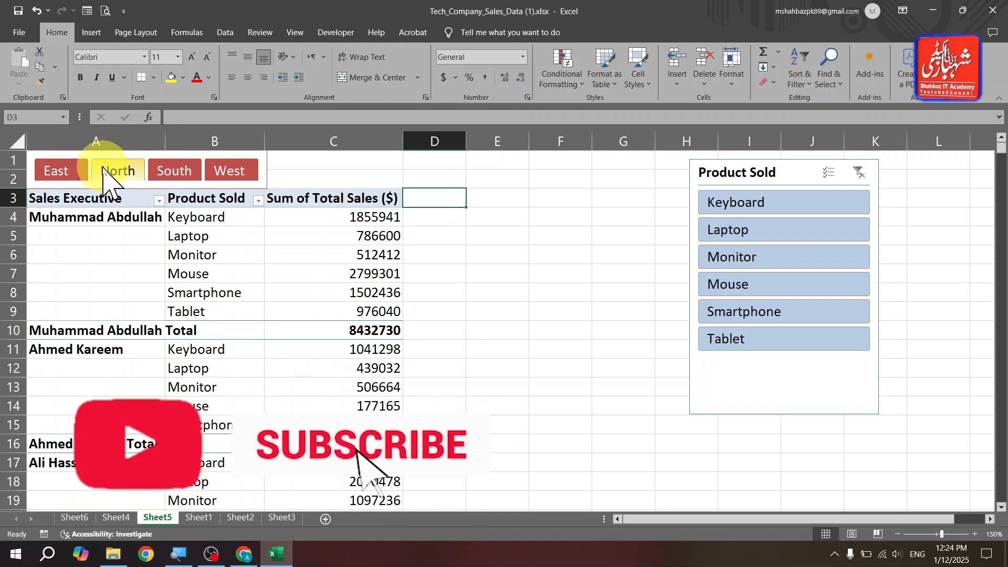
Exclude the East region from the PivotTable and include it again, twice.
click(67, 171)
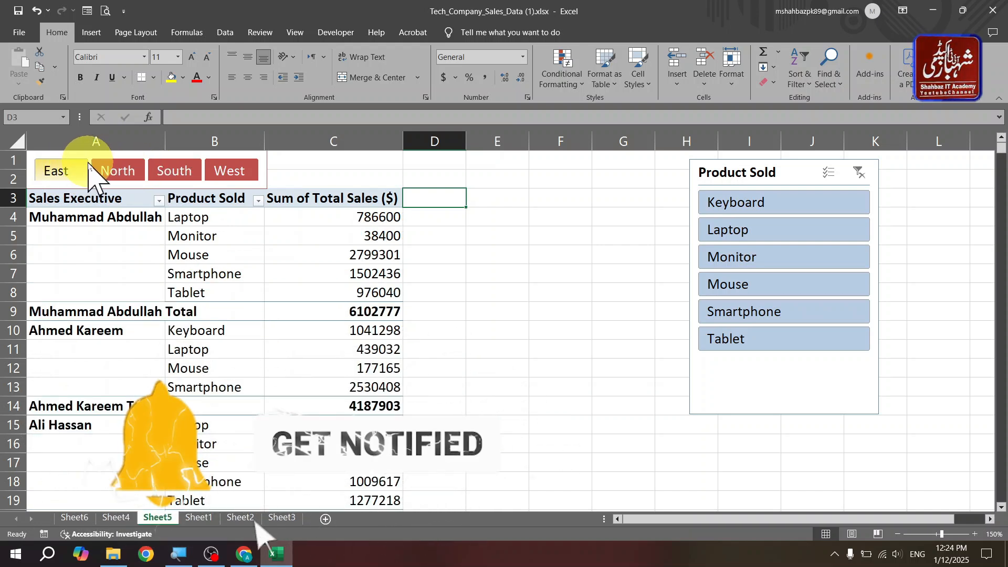
click(62, 176)
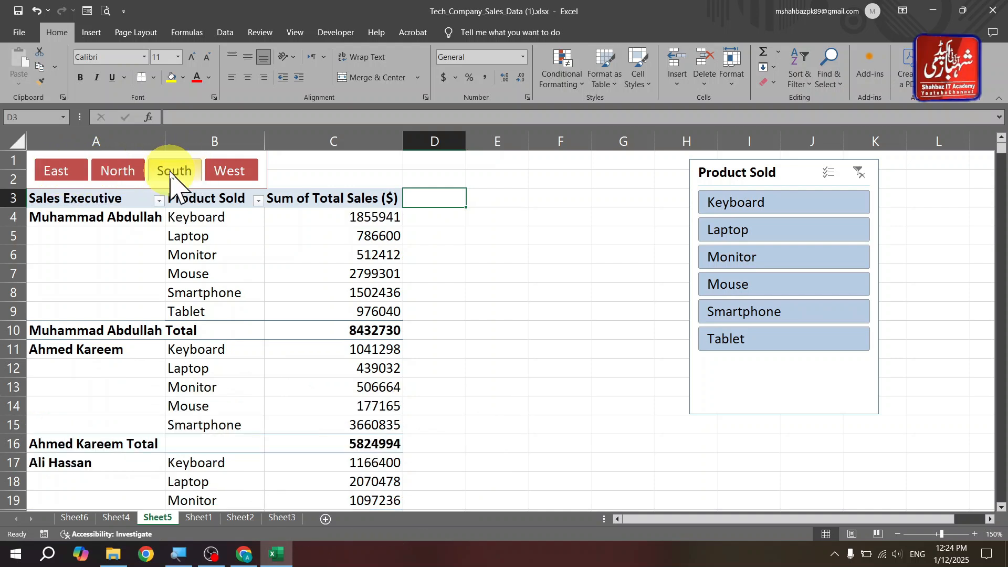
click(66, 169)
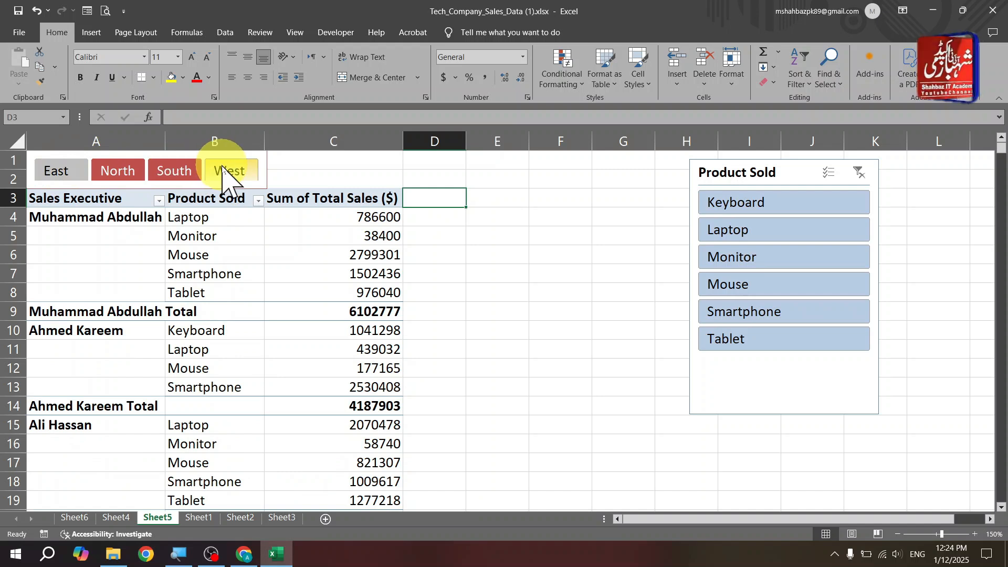
click(124, 171)
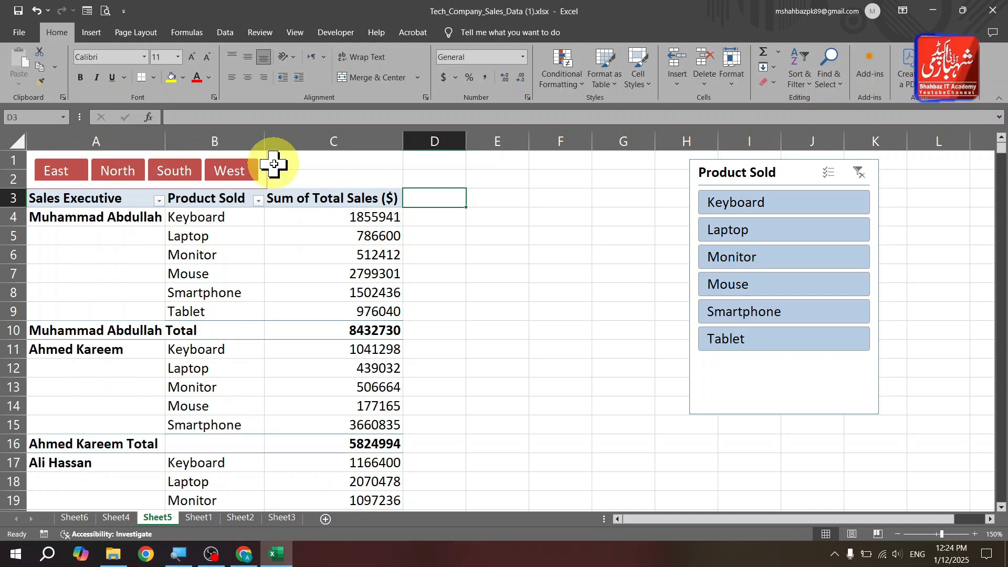
Filter the PivotTable by different region combinations, such as East with West and North with West, and reselect all four regions.
click(233, 168)
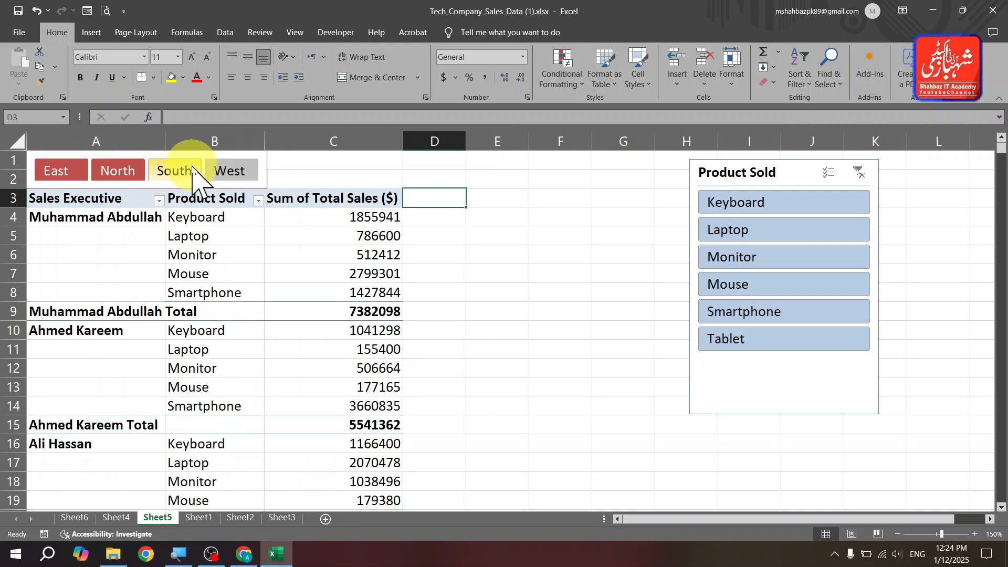
click(190, 170)
click(230, 171)
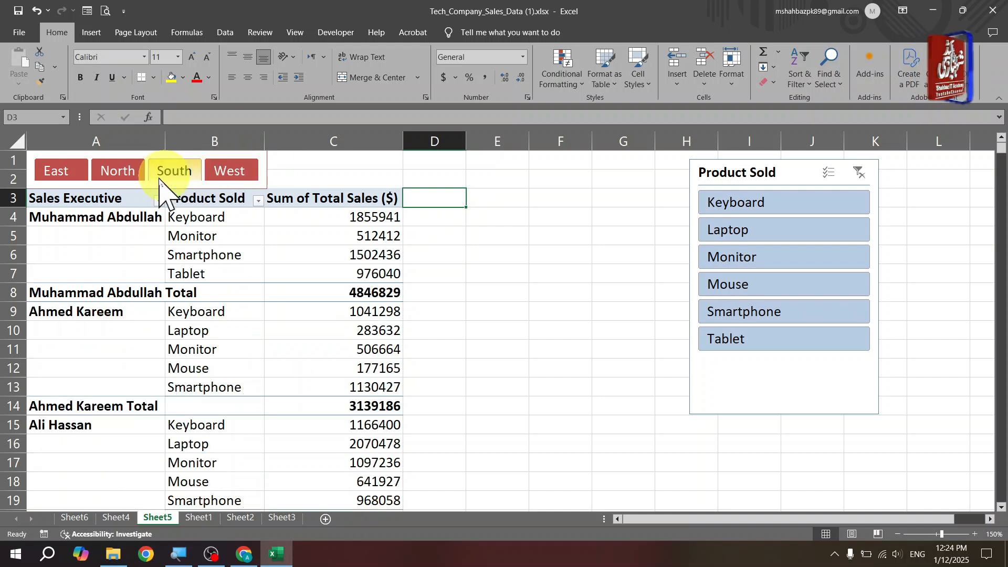
click(117, 176)
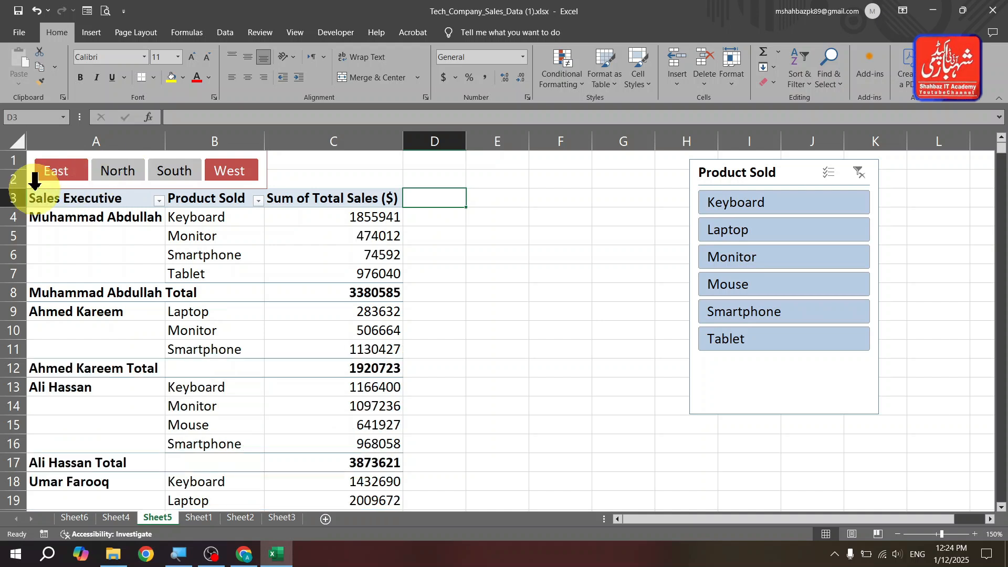
click(117, 176)
click(62, 174)
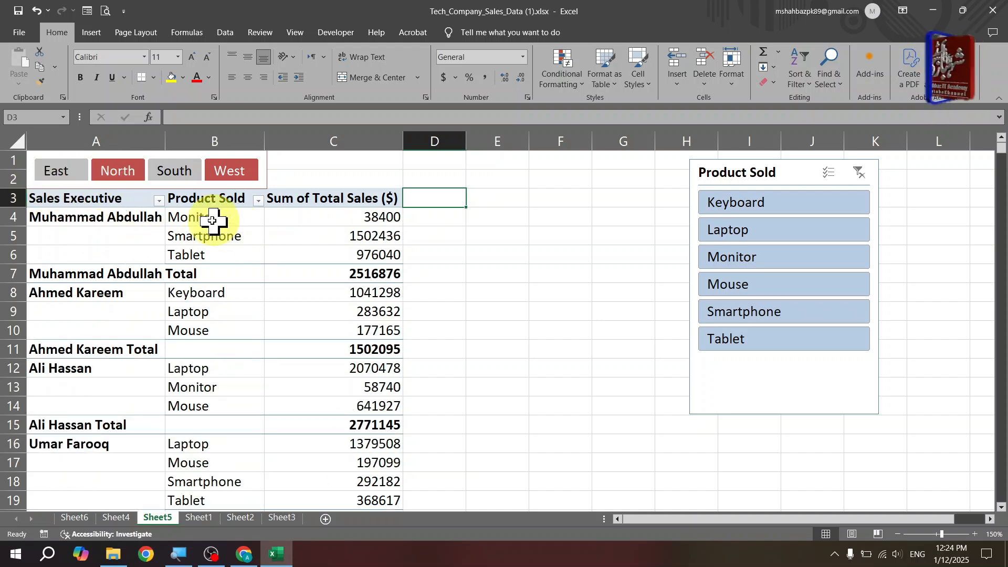
click(57, 171)
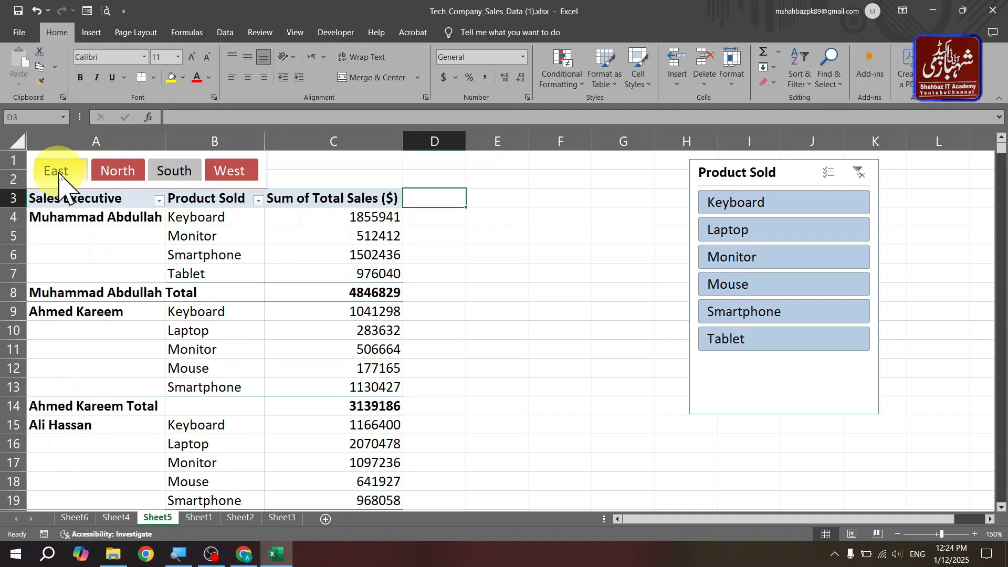
click(160, 173)
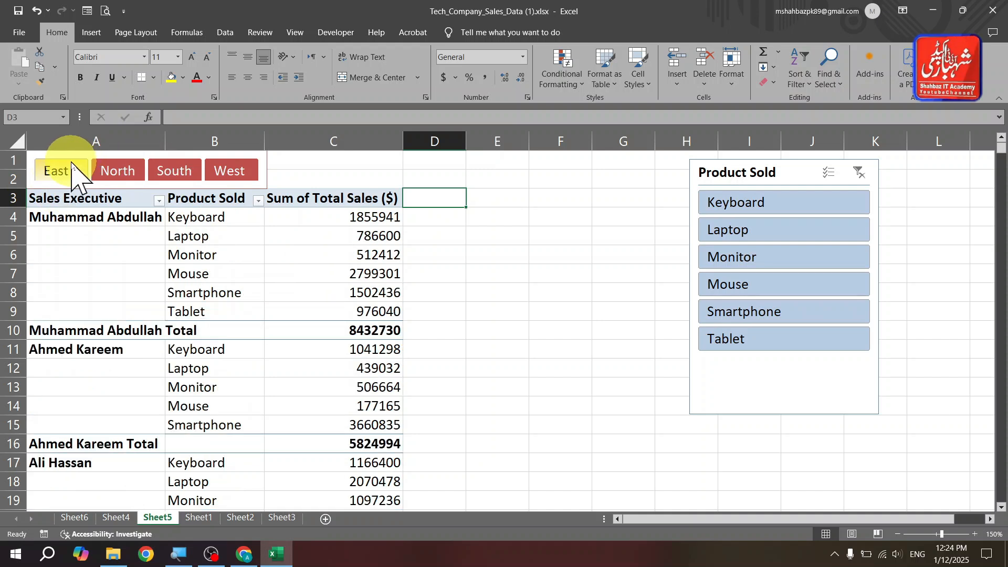
Toggle the regions on and off, narrow the PivotTable to East alone, and restore all four regions.
click(73, 174)
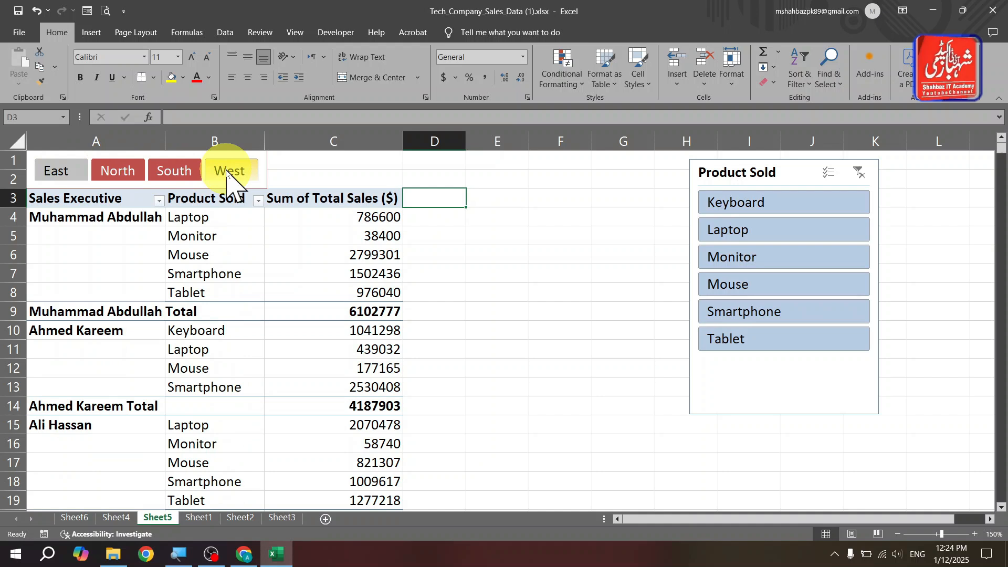
click(55, 174)
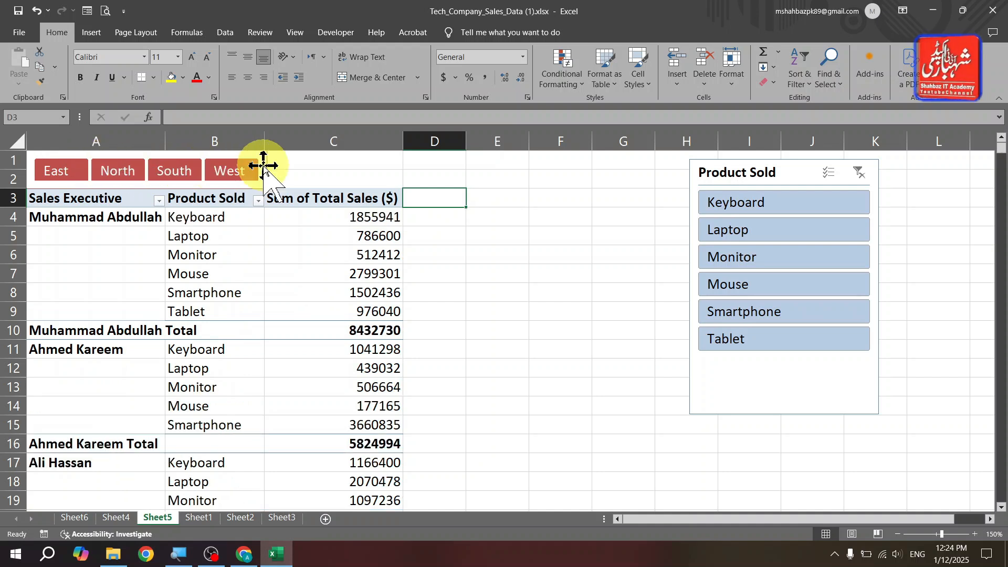
click(226, 172)
click(173, 176)
click(114, 173)
click(76, 171)
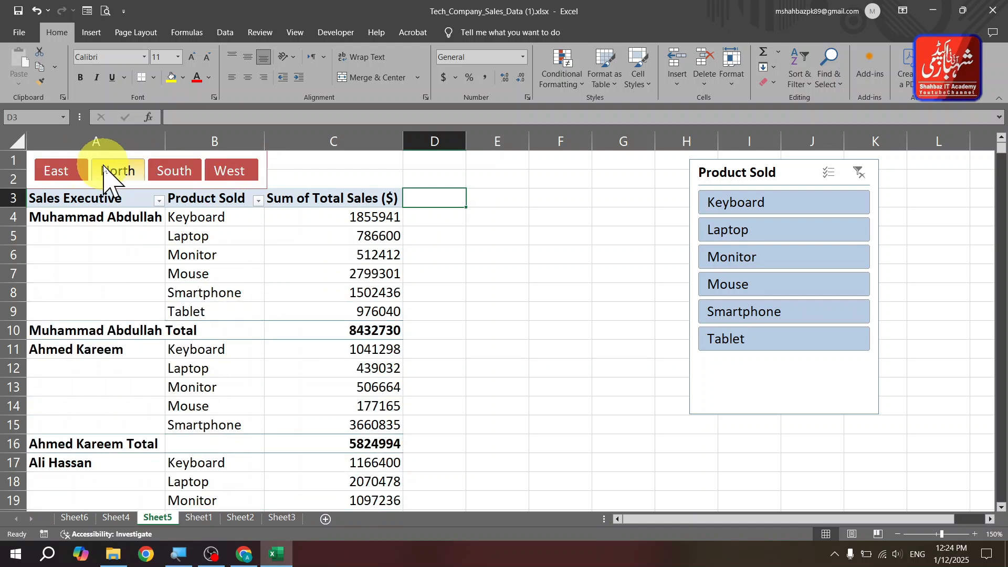
click(117, 173)
click(174, 172)
click(230, 172)
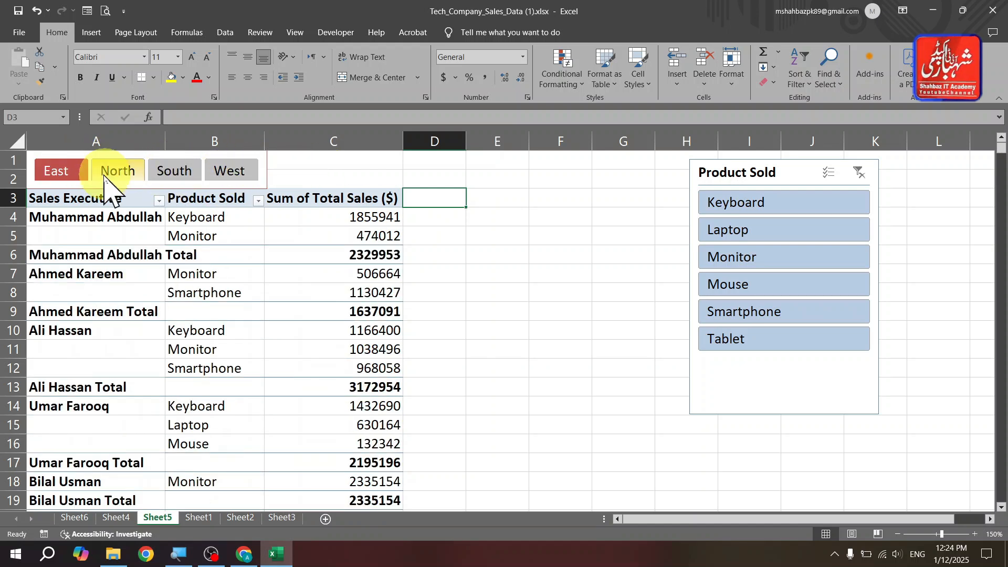
click(77, 169)
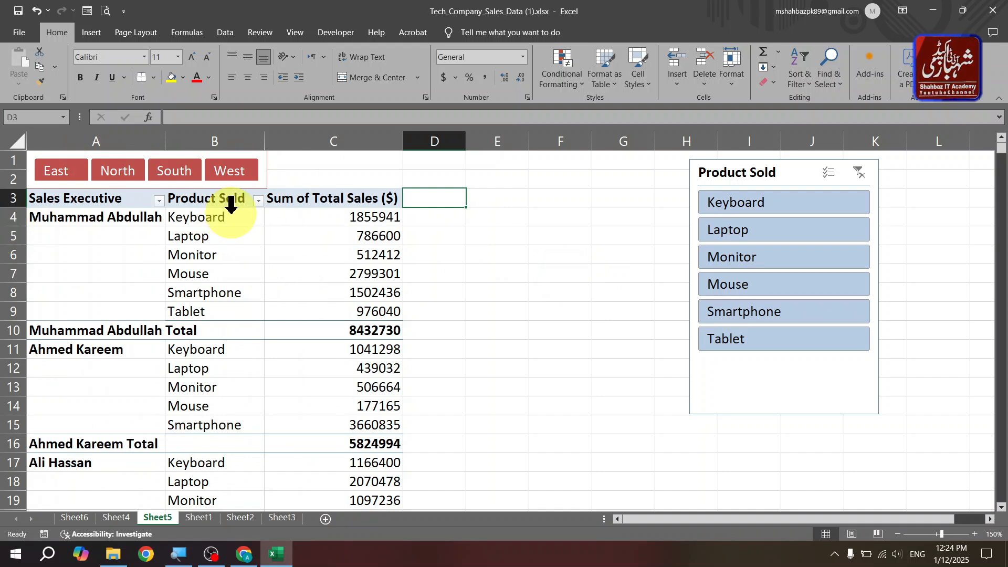
Widen the Region slicer above the PivotTable to about 3.49 inches, extending it over column C.
click(240, 187)
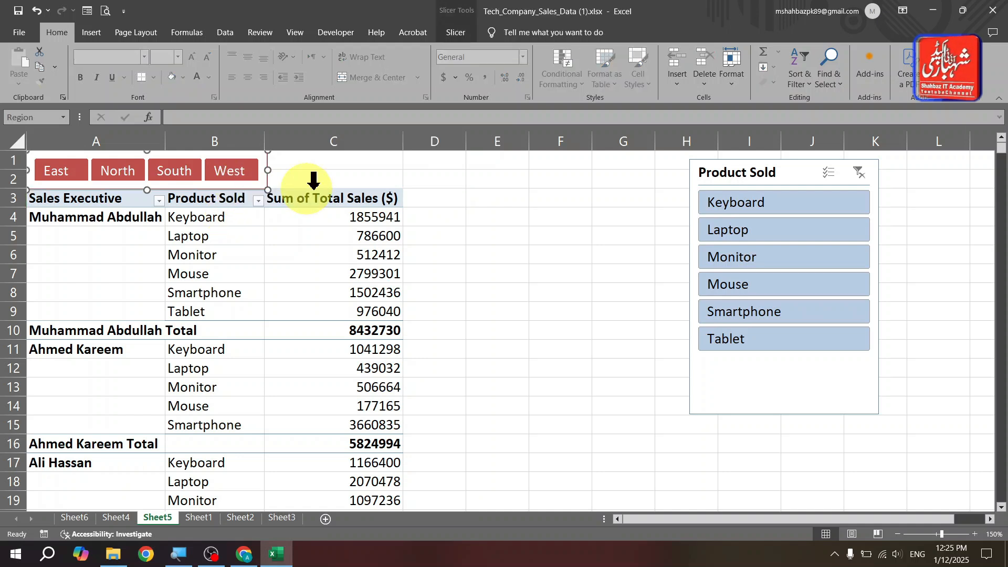
click(455, 32)
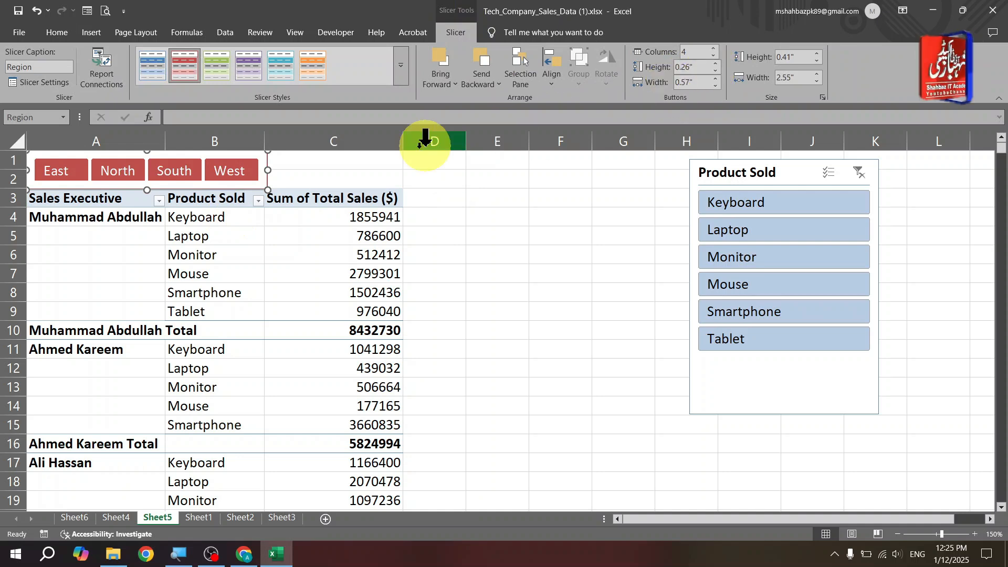
click(270, 183)
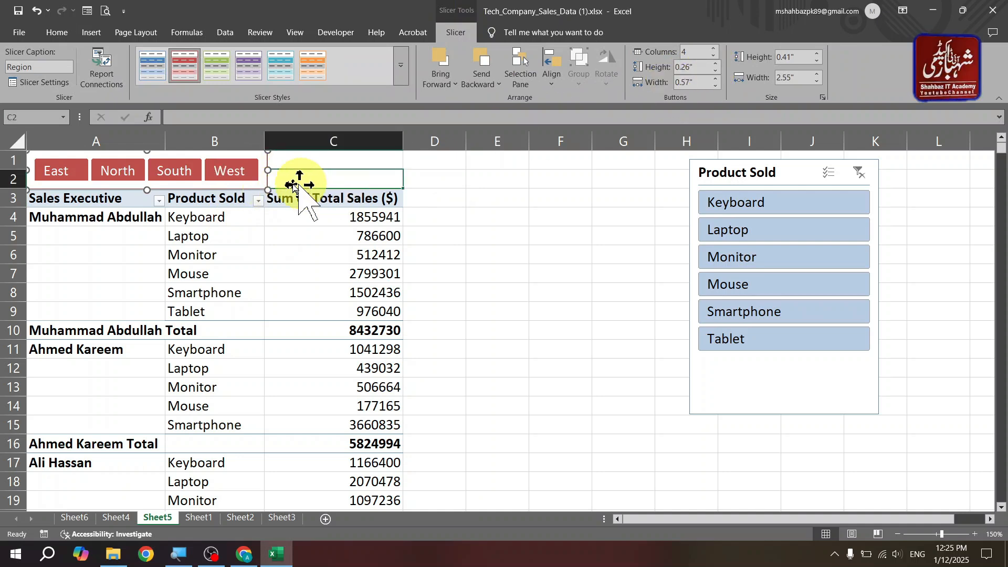
click(267, 189)
click(248, 185)
drag(268, 190, 357, 189)
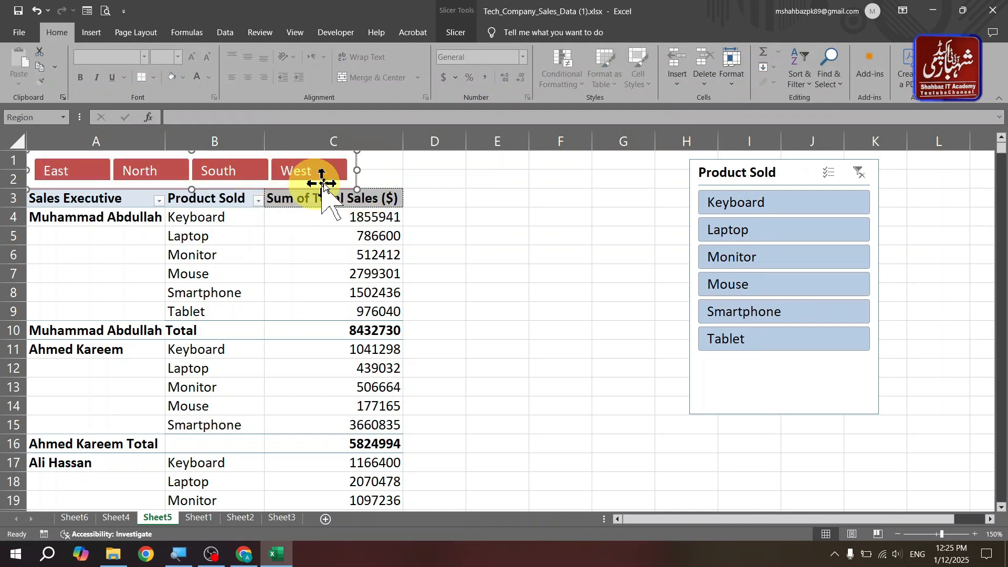
Reduce the Region slicer's buttons to 0.2 inches high and 0.6 inches wide, narrowing the slicer to about 2.66 inches.
click(458, 33)
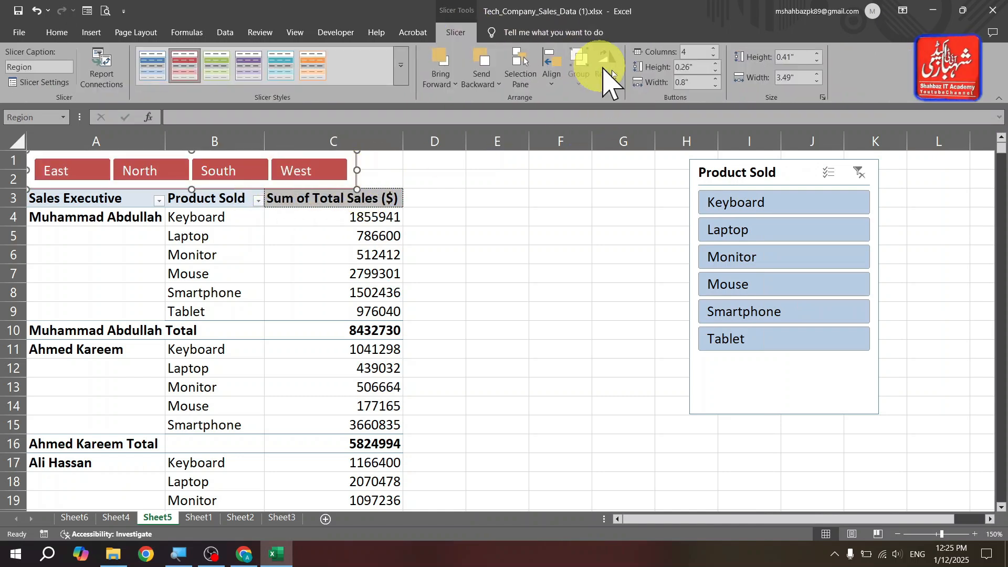
click(717, 71)
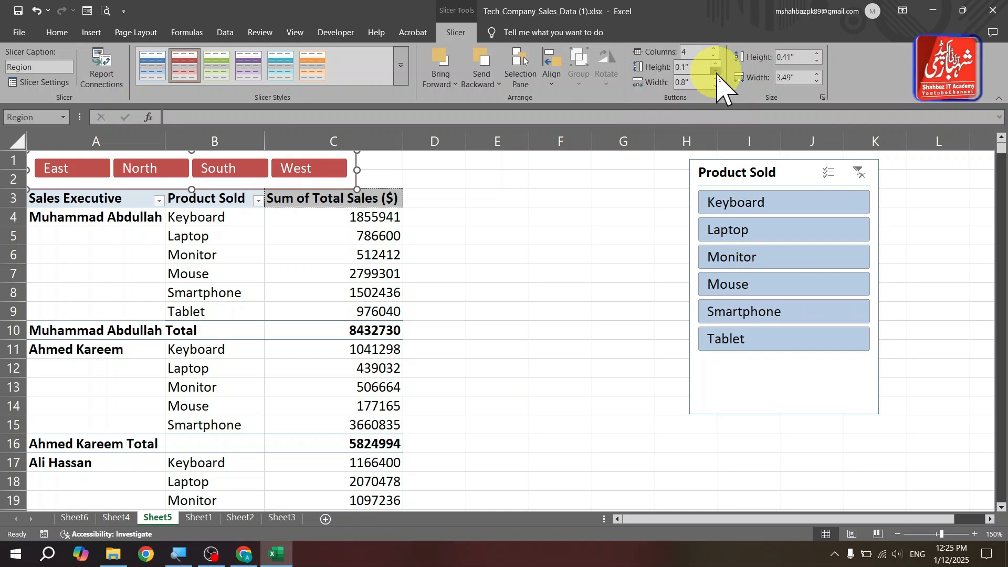
click(715, 63)
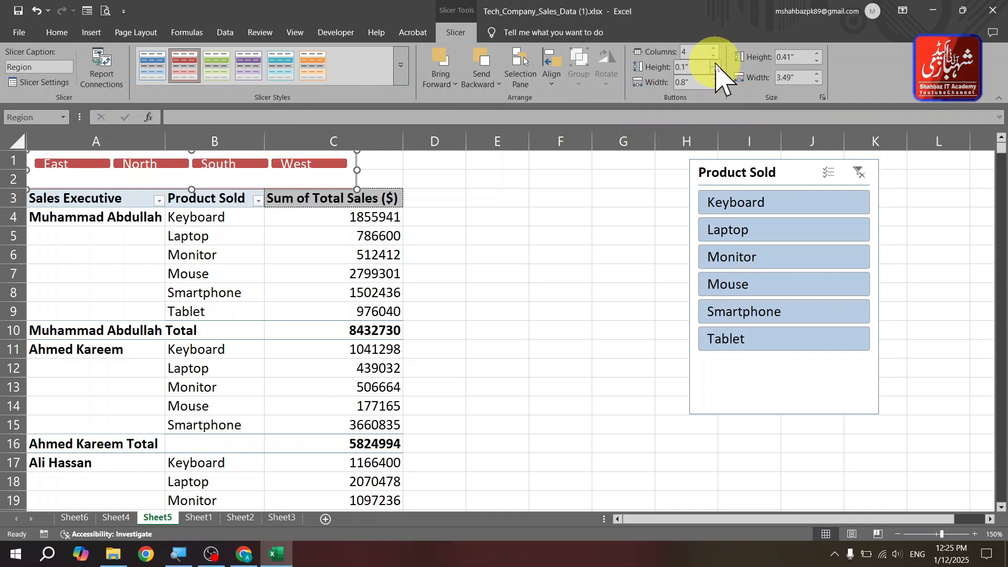
click(716, 63)
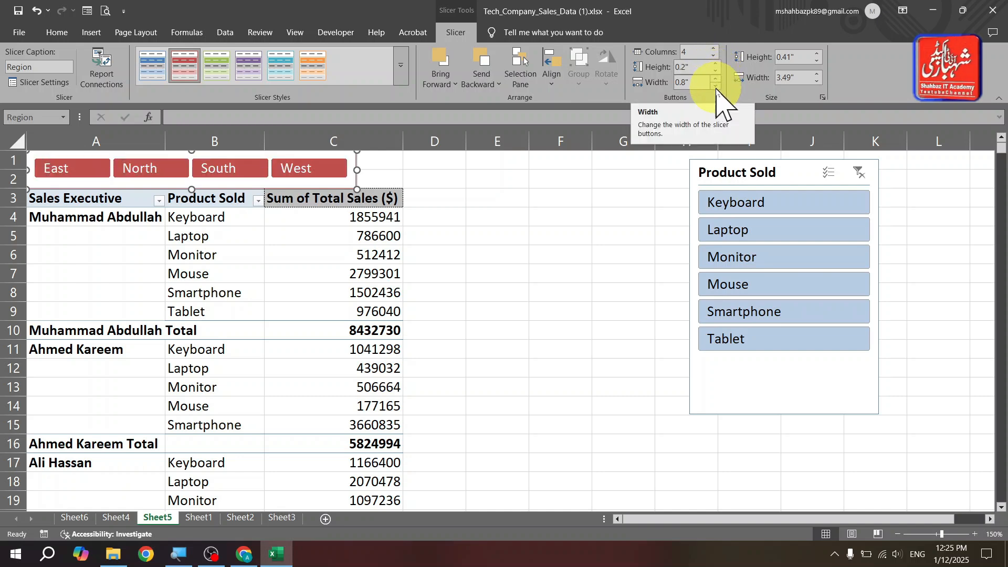
click(716, 85)
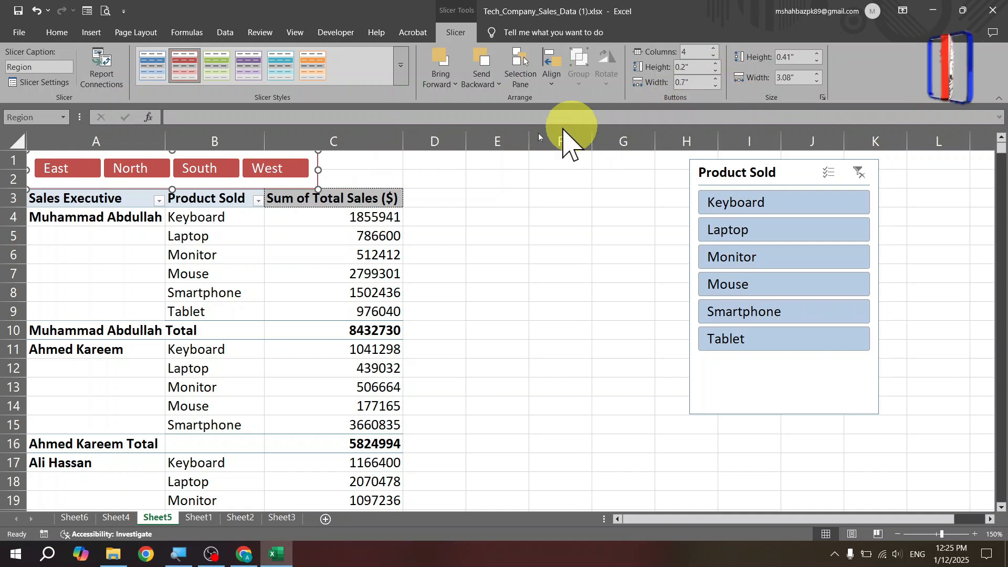
drag(317, 172, 275, 173)
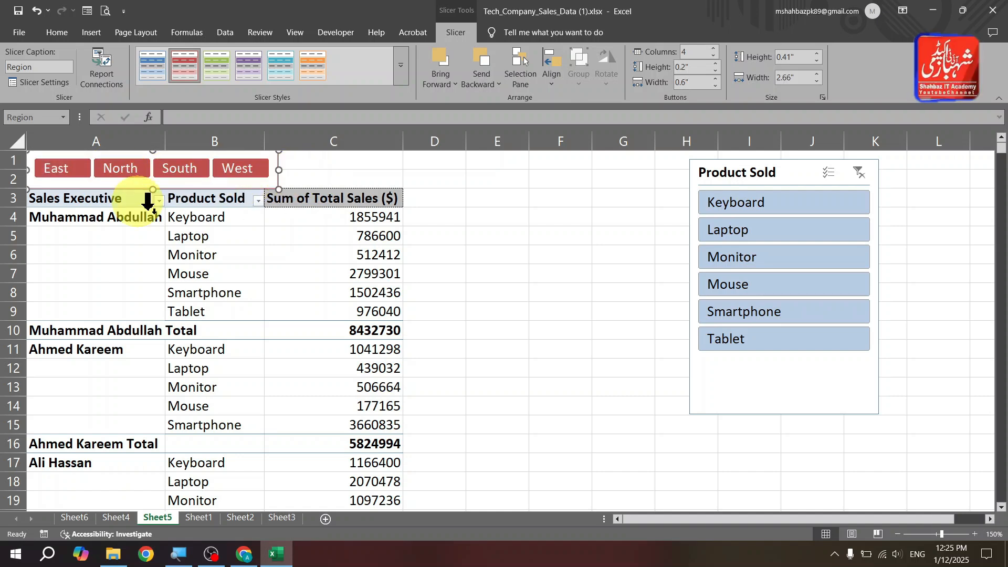
click(578, 220)
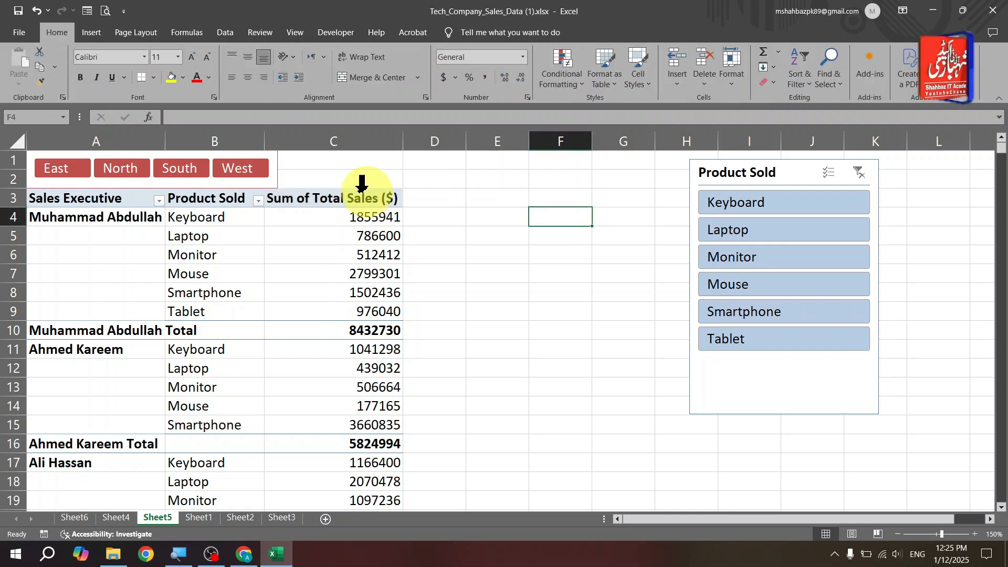
click(272, 186)
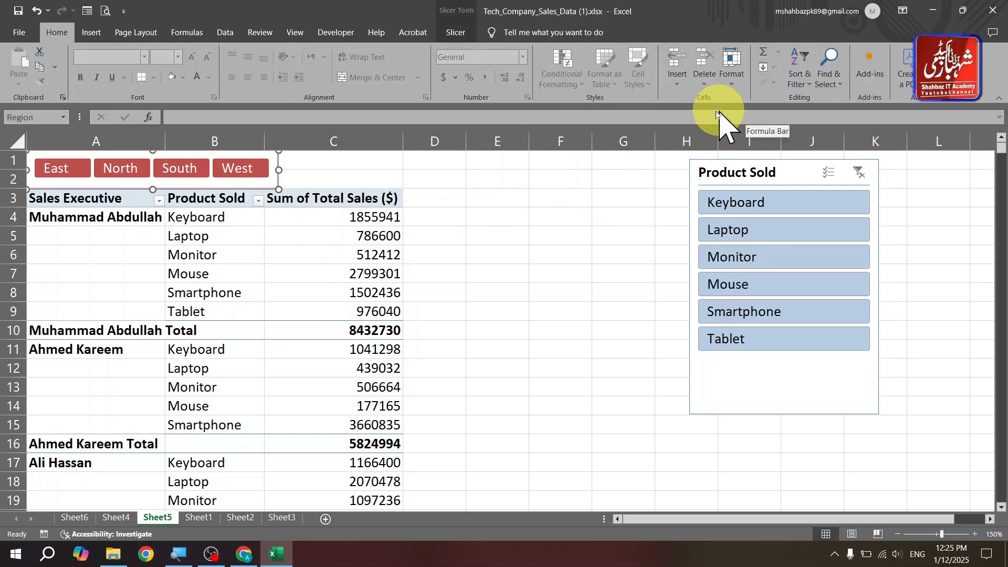
click(456, 32)
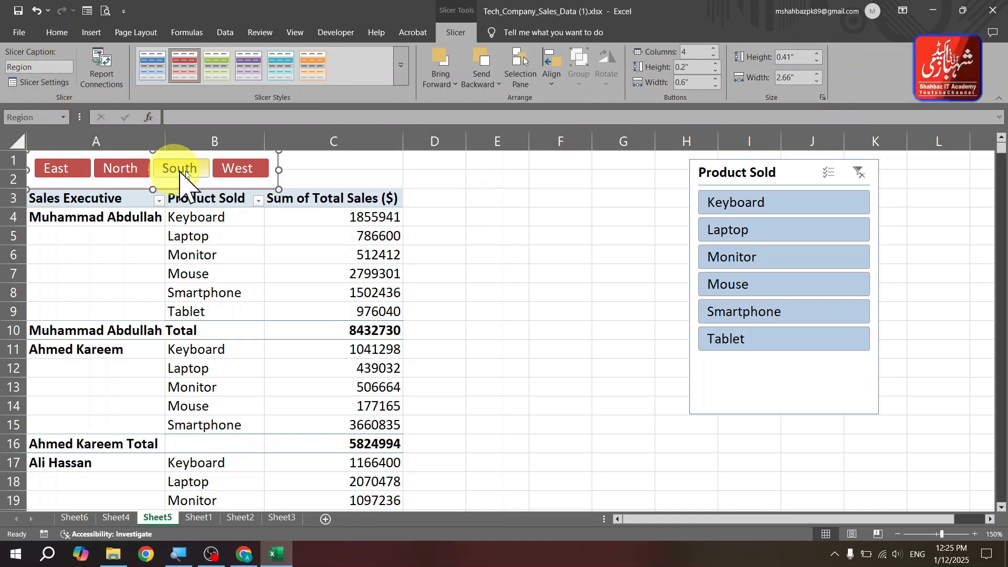
click(320, 174)
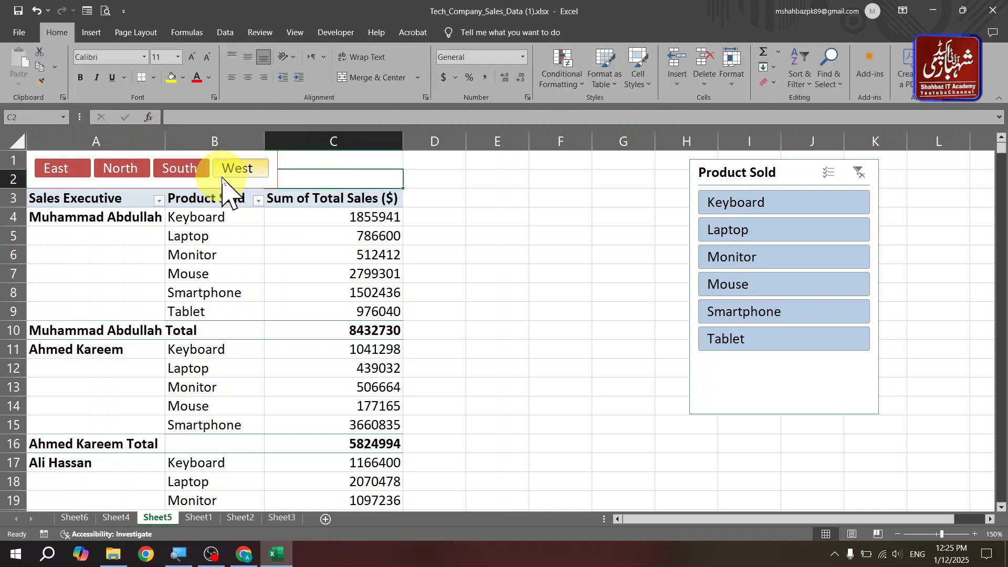
click(253, 183)
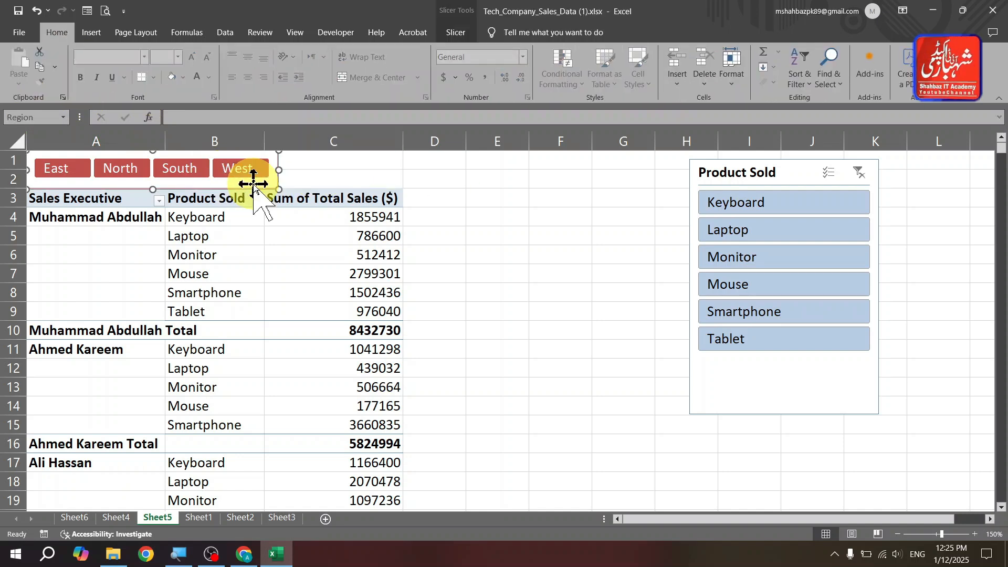
click(456, 32)
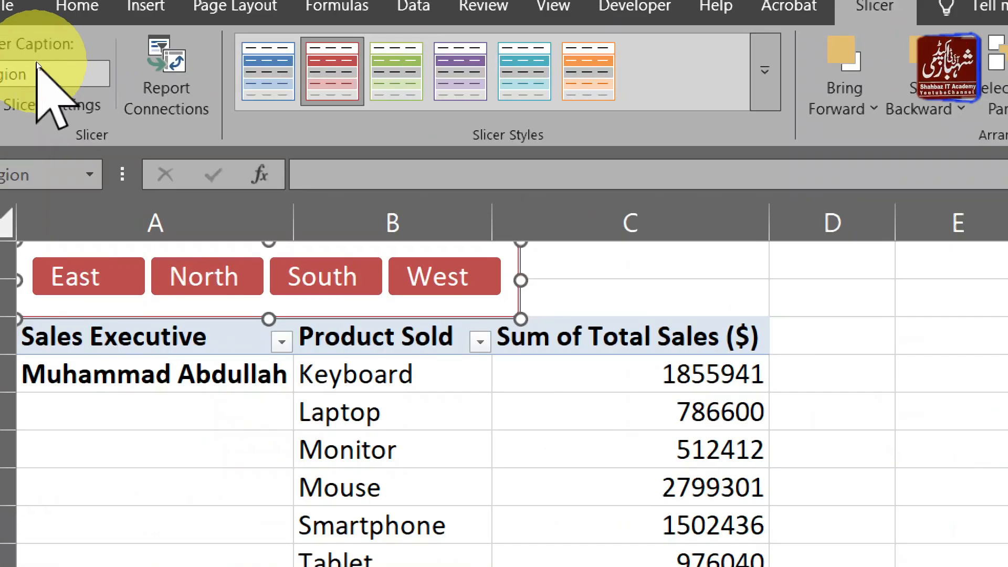
click(982, 223)
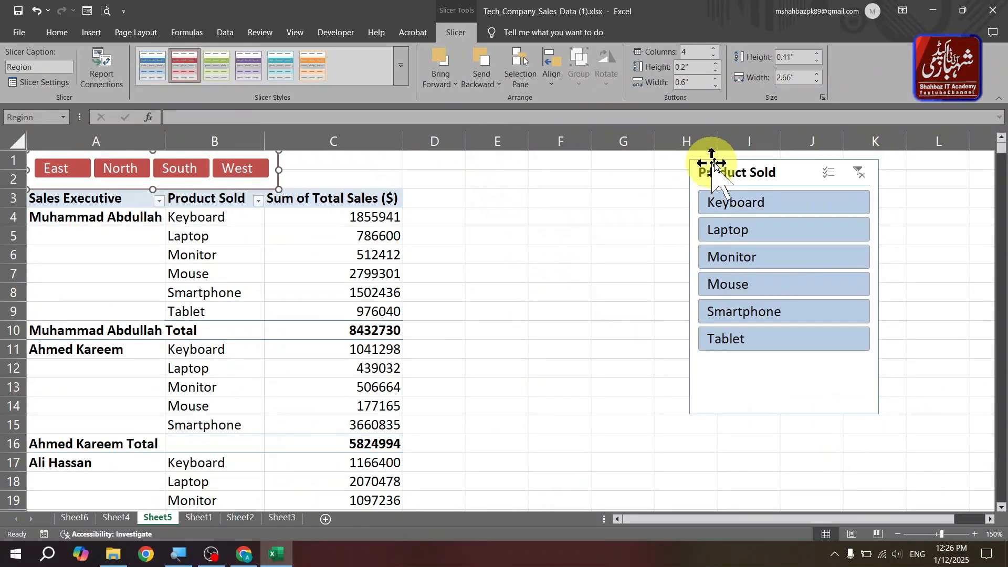
Change the Product Sold slicer's header caption to Products and move the slicer closer to the PivotTable, over columns F to I.
click(749, 177)
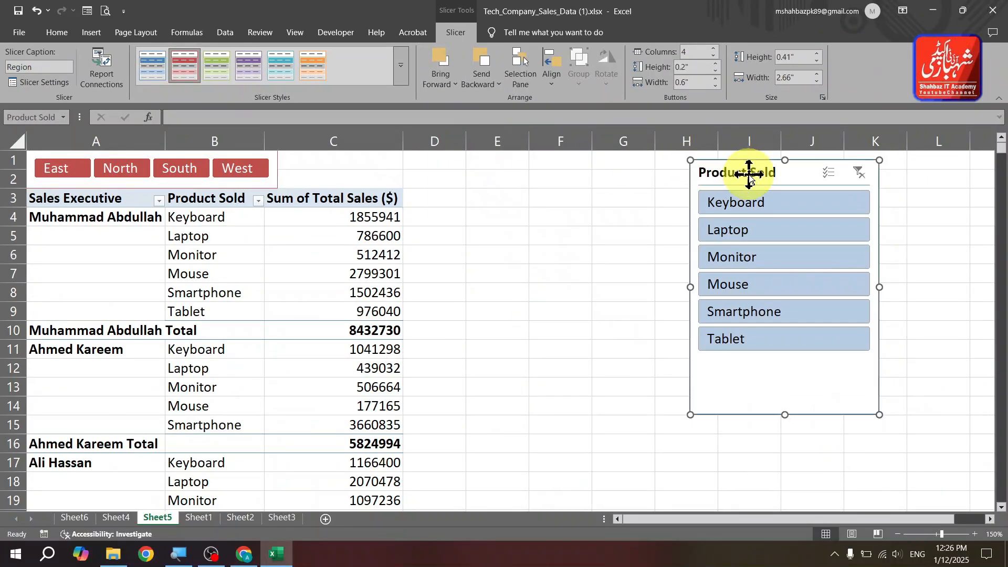
click(57, 89)
drag(266, 198, 553, 148)
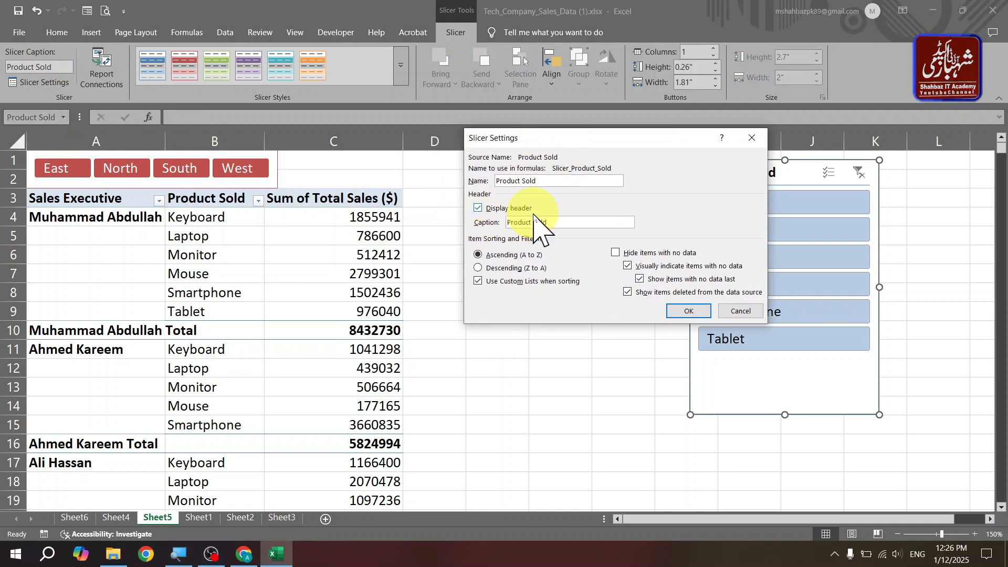
drag(608, 151, 457, 138)
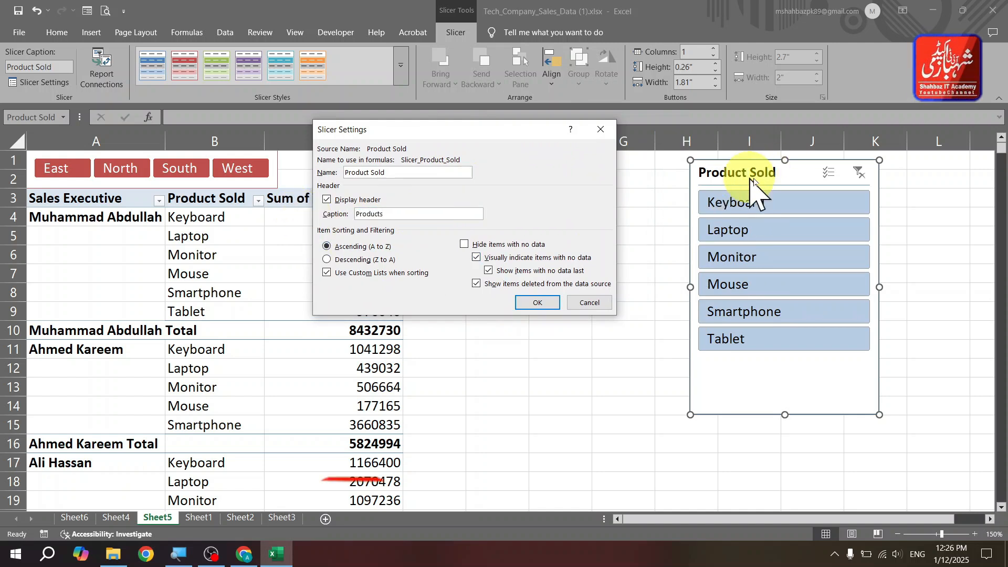
click(545, 299)
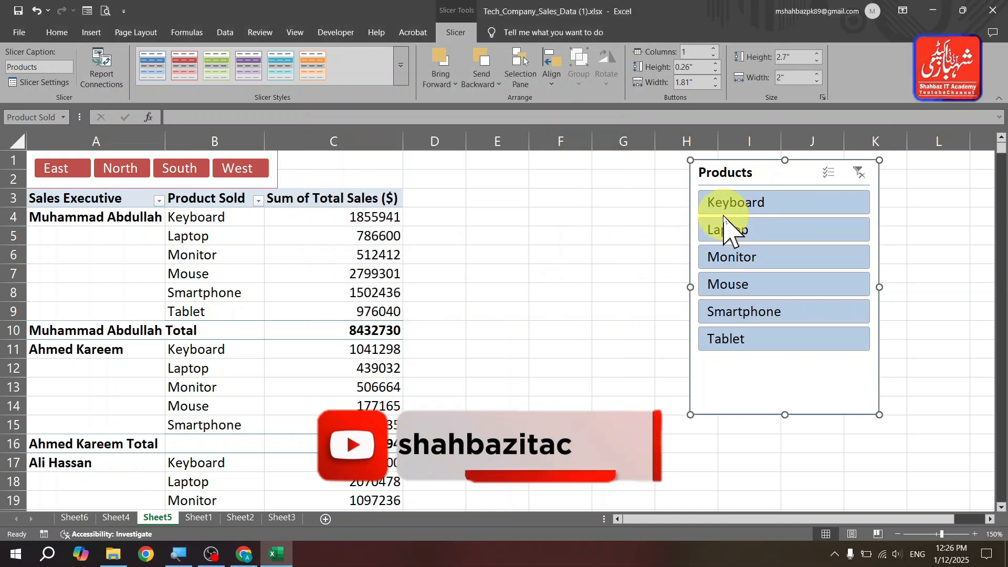
drag(743, 173, 612, 175)
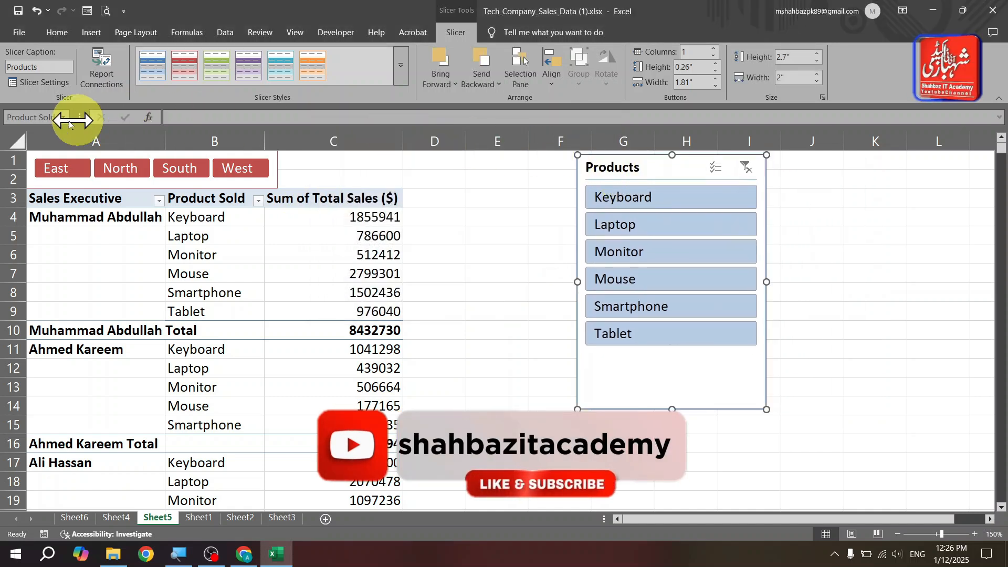
Examine the item sorting options in the Products slicer's settings and leave them as they are.
click(39, 82)
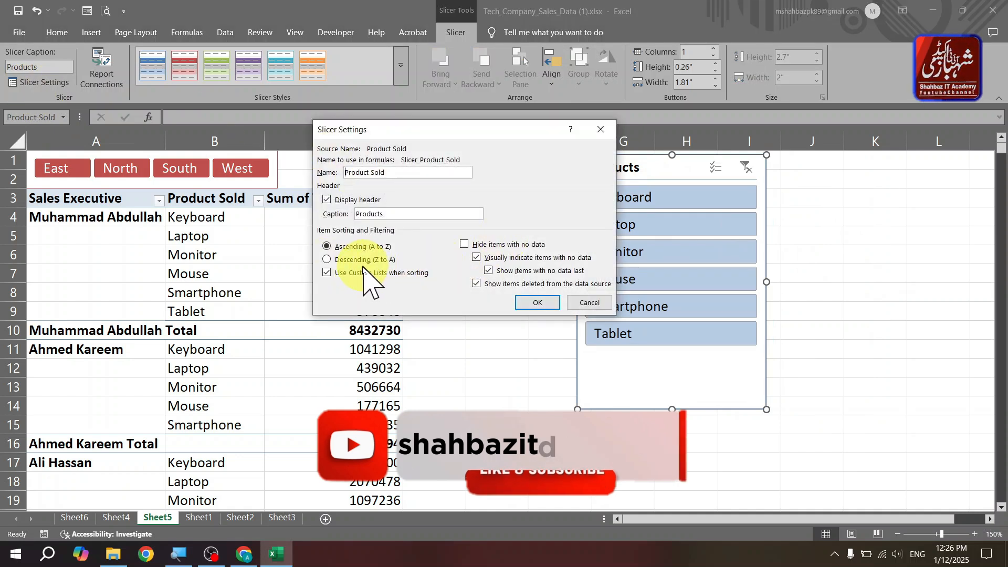
drag(436, 139, 379, 128)
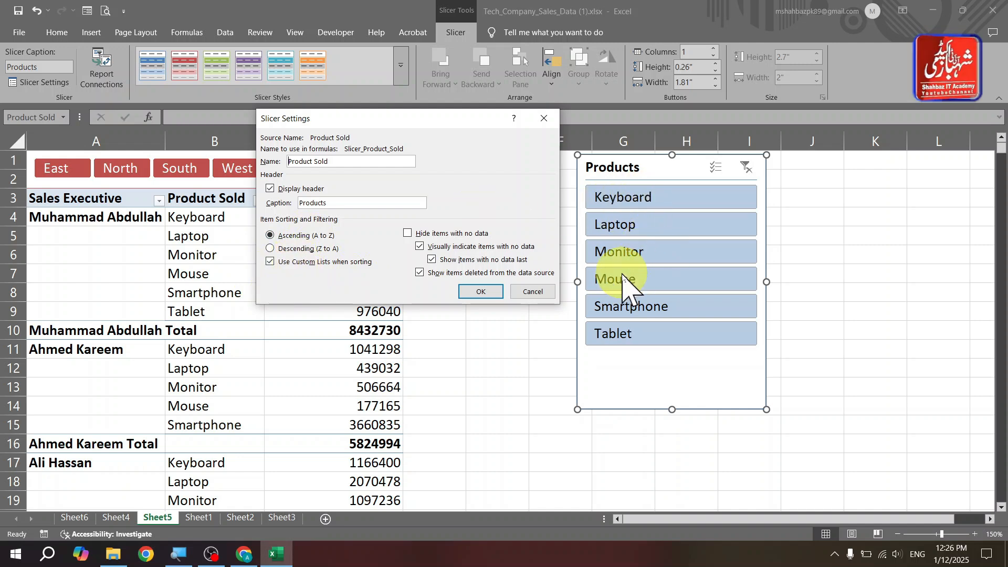
click(551, 126)
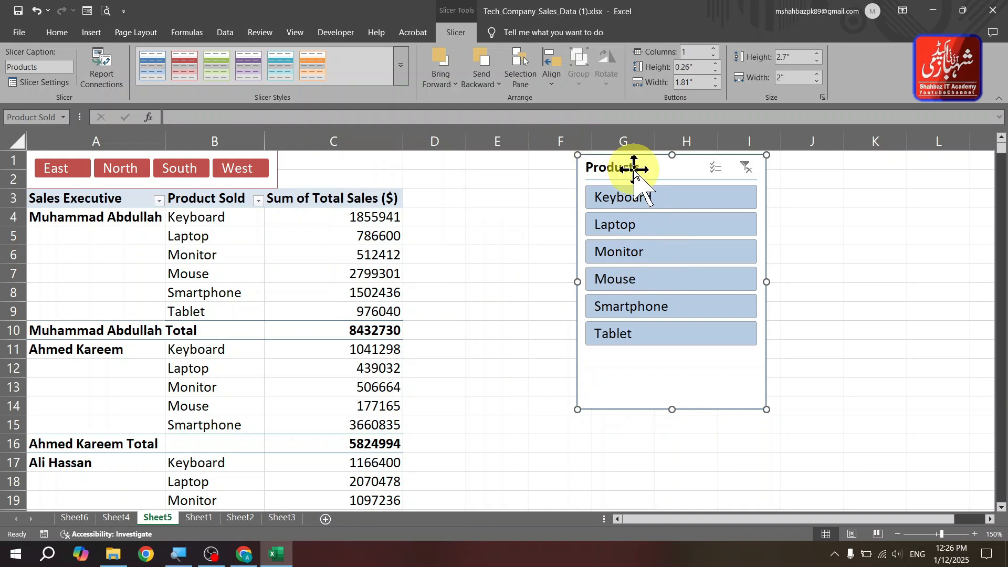
Filter the PivotTable with the Products slicer, ending on Laptop alone, and clear the product filter.
click(647, 202)
drag(646, 223, 647, 254)
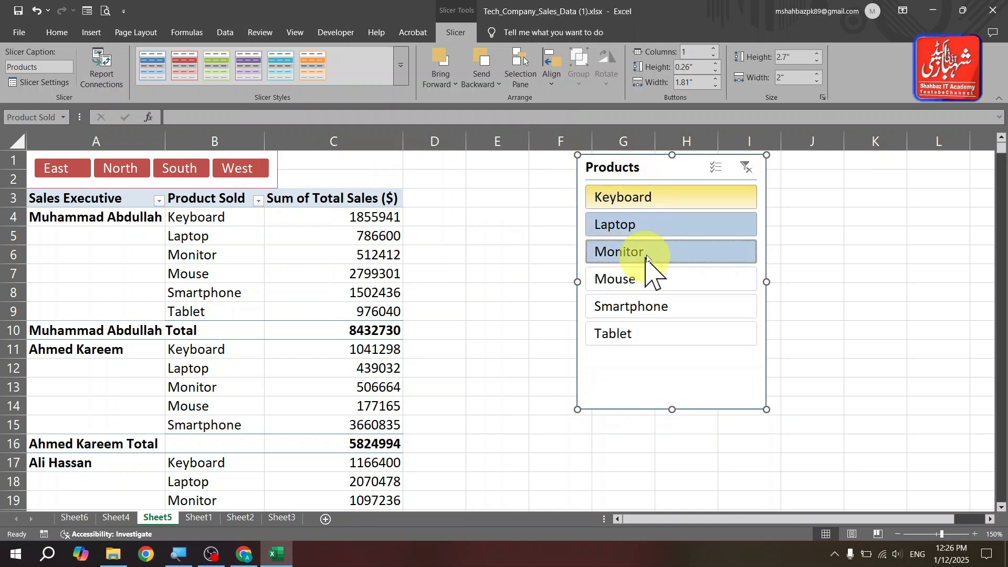
click(638, 224)
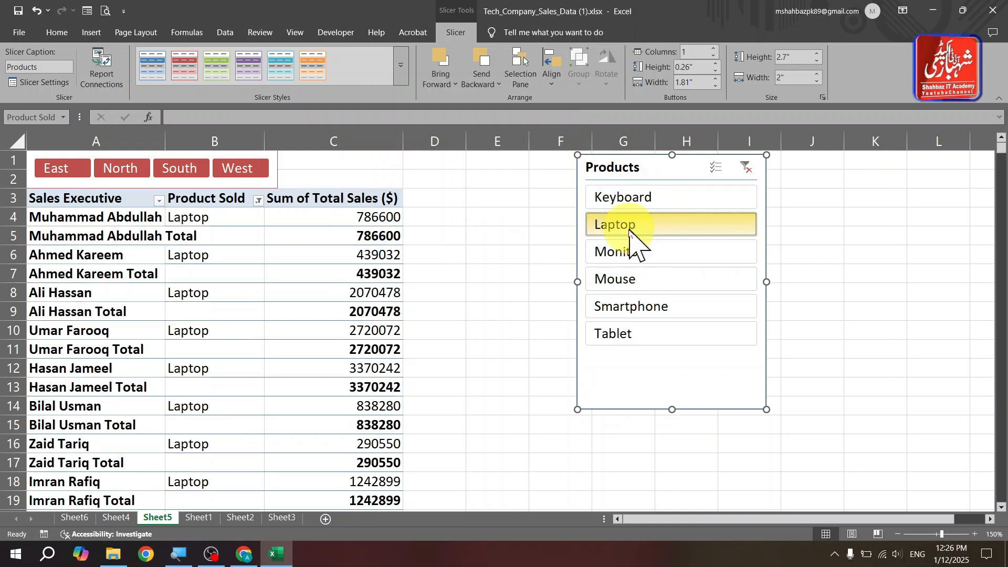
click(751, 170)
Review the no-data and deleted-item options in the Products slicer's settings without changing them.
click(41, 83)
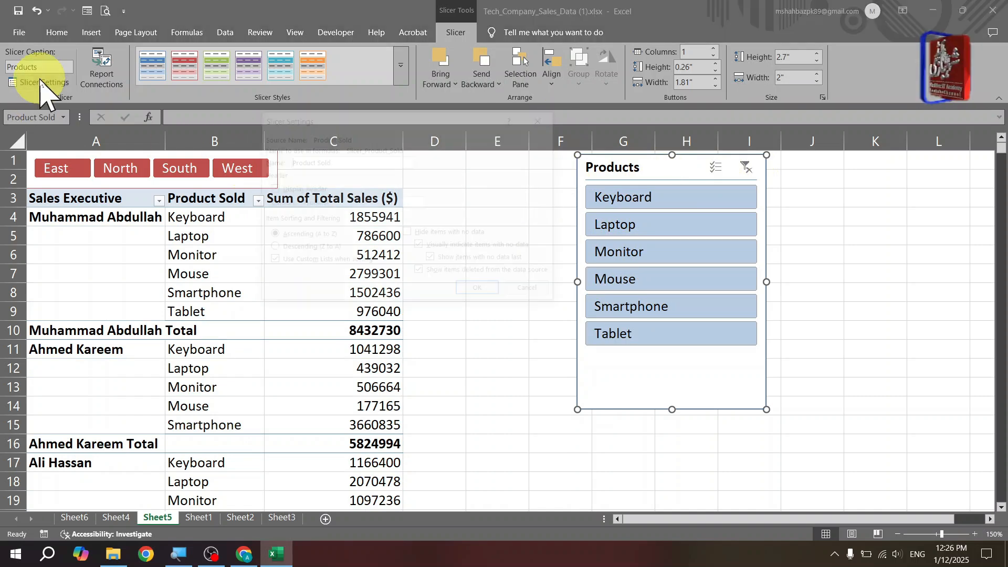
drag(450, 124, 526, 139)
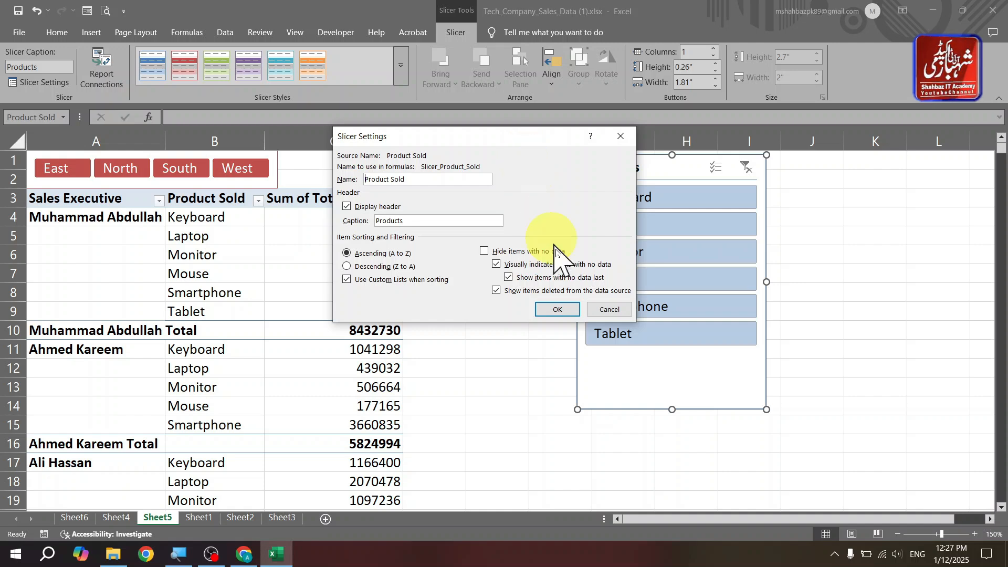
click(606, 310)
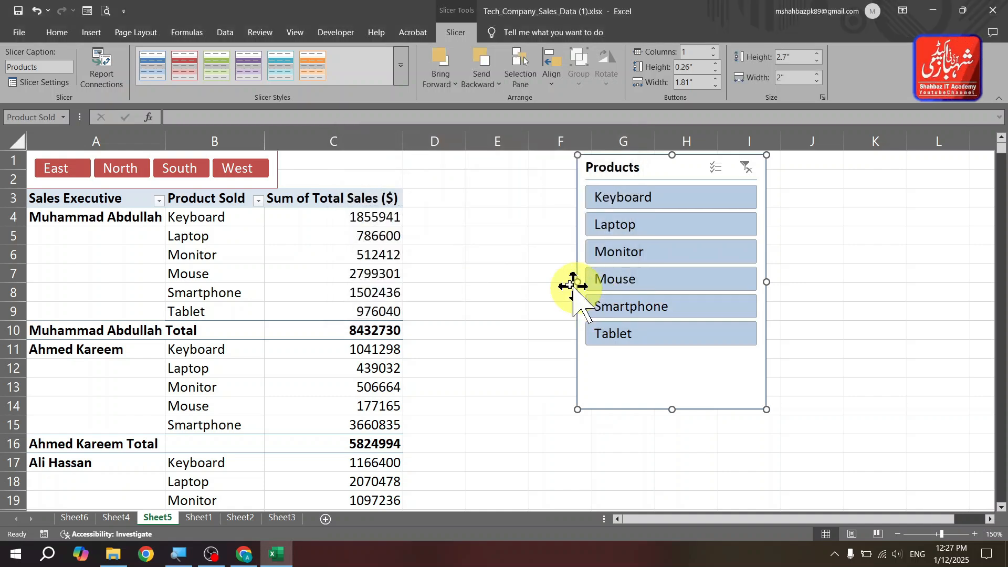
Turn hiding of items with no data on and off again in the Products slicer's settings, and apply the settings.
click(36, 82)
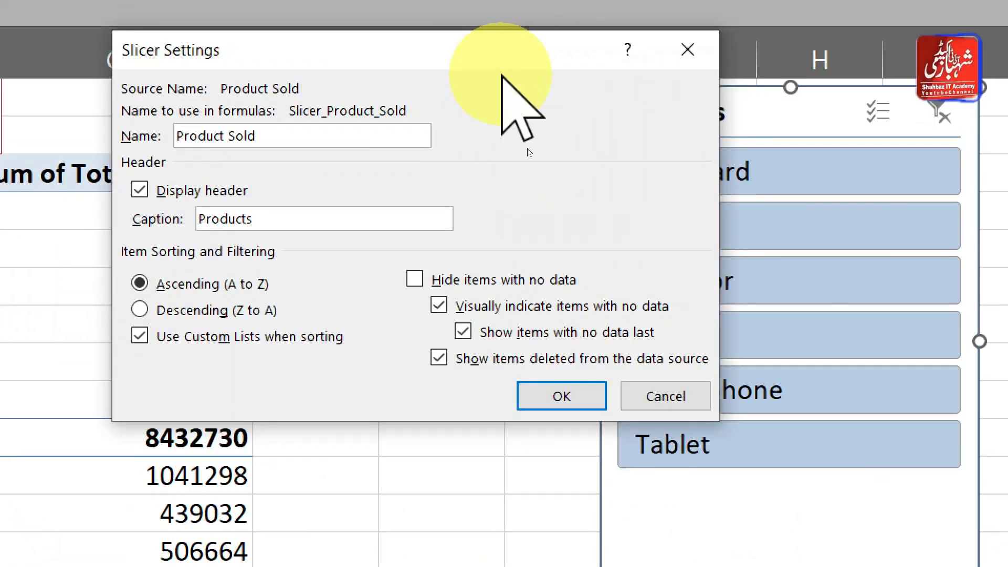
drag(502, 75, 302, 70)
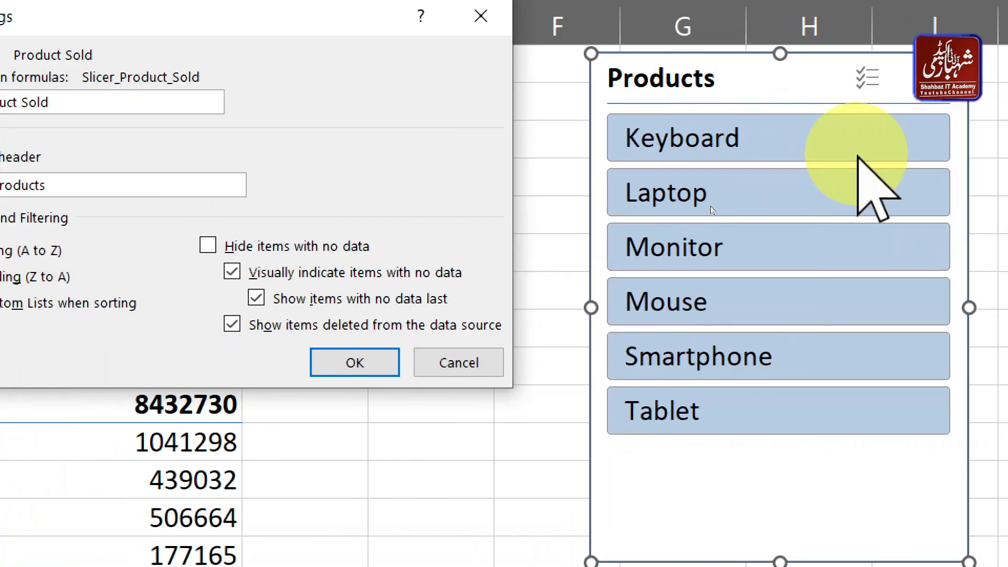
click(208, 246)
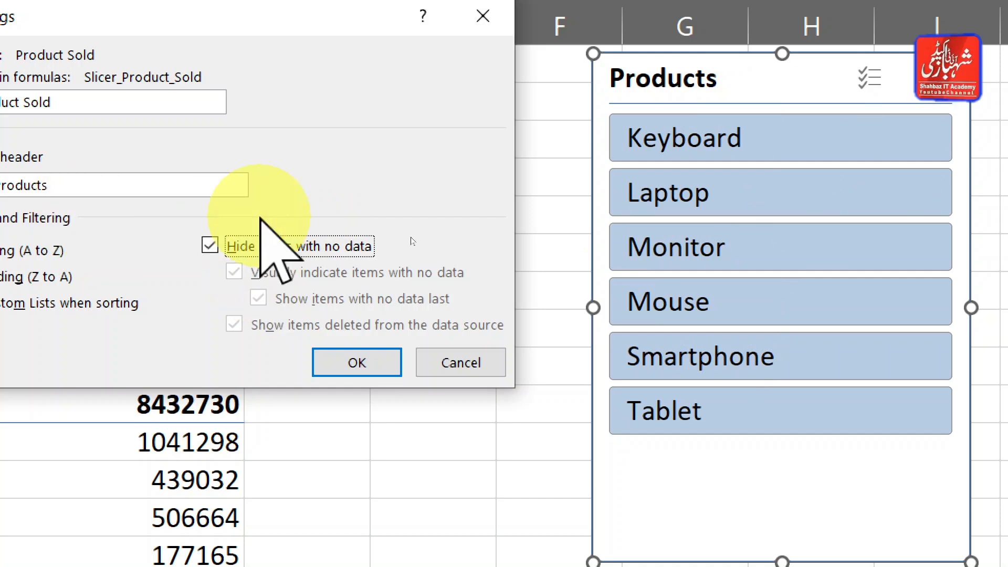
click(243, 251)
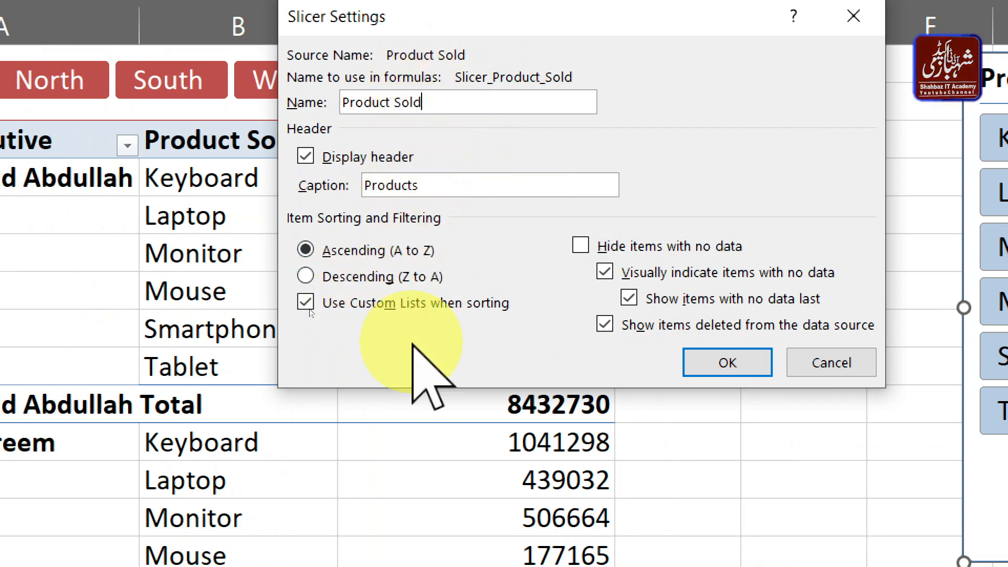
key(Return)
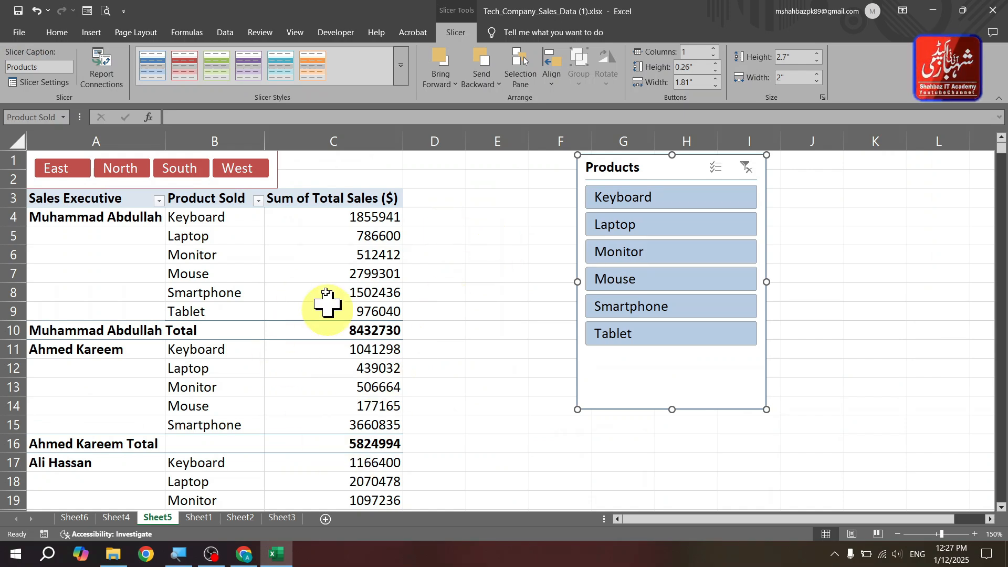
Filter the PivotTable to Monitor with the Products slicer and clear the product filter again.
click(298, 283)
click(654, 254)
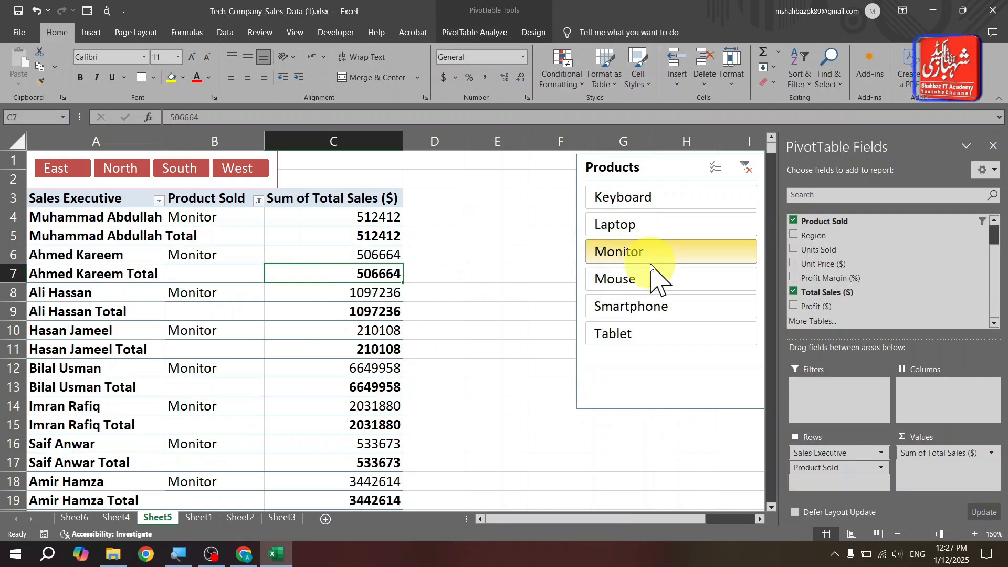
click(746, 167)
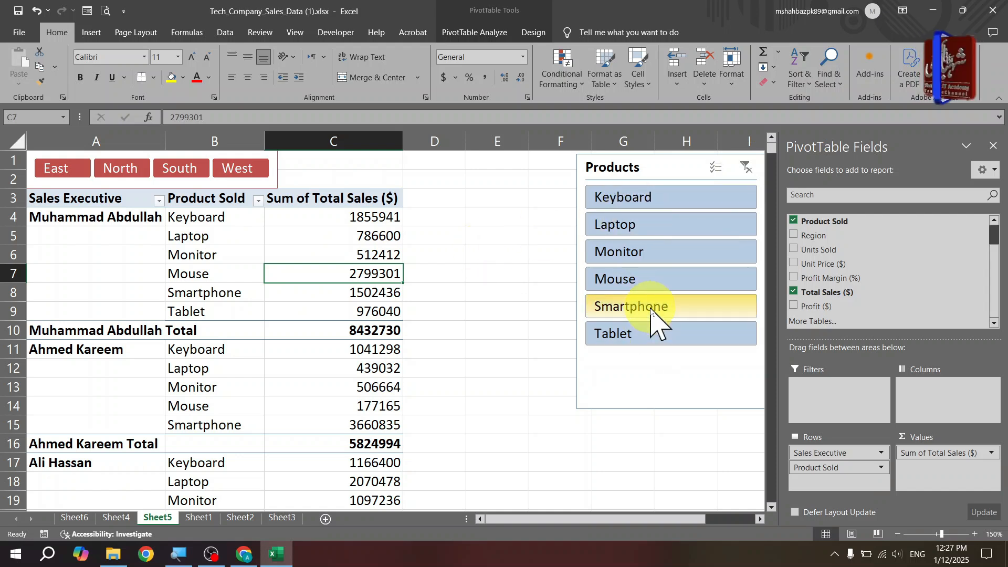
click(507, 237)
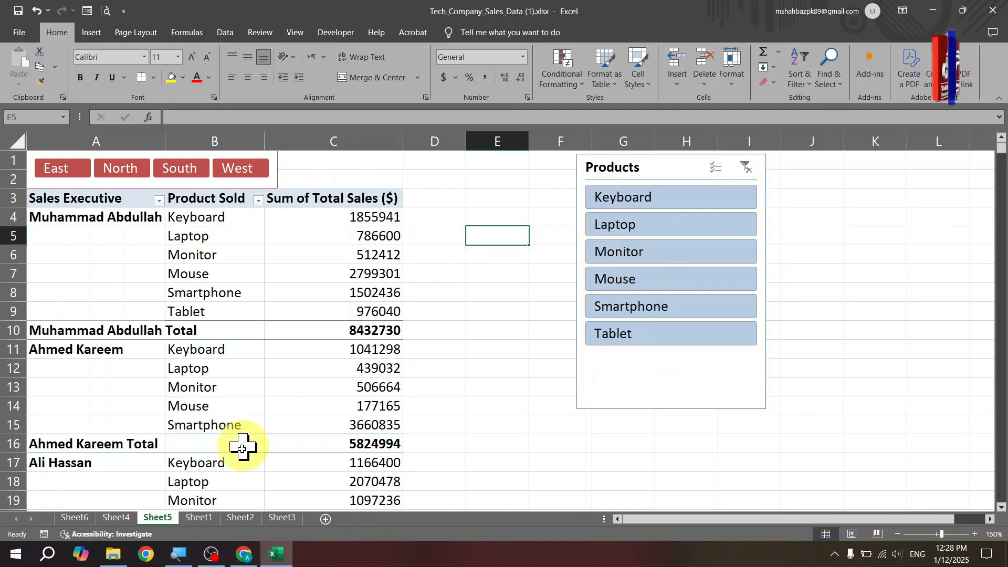
Insert a second PivotTable from the Sheet1 data range A1:I1001, placed on the existing worksheet Sheet5 at cell E3.
click(199, 519)
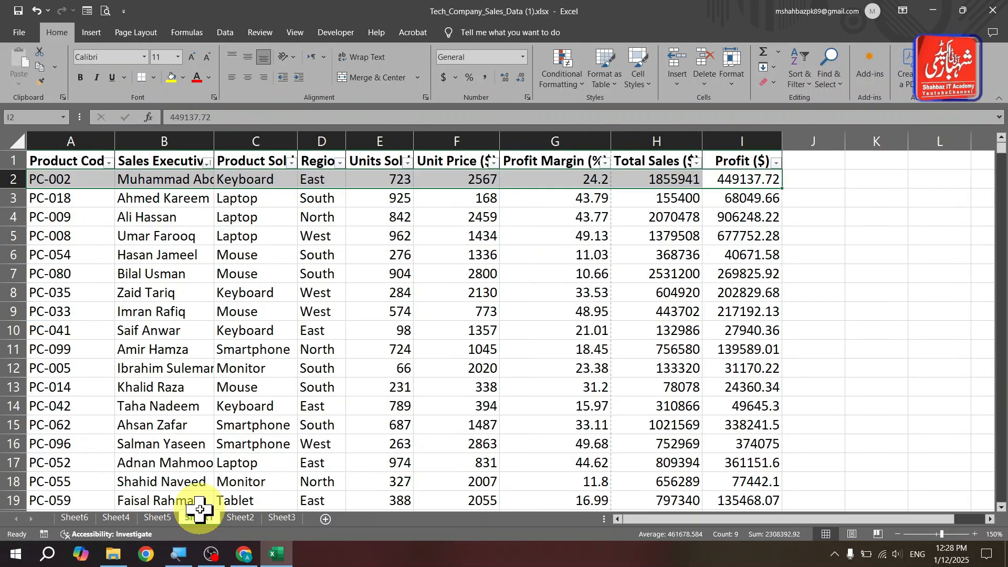
click(264, 254)
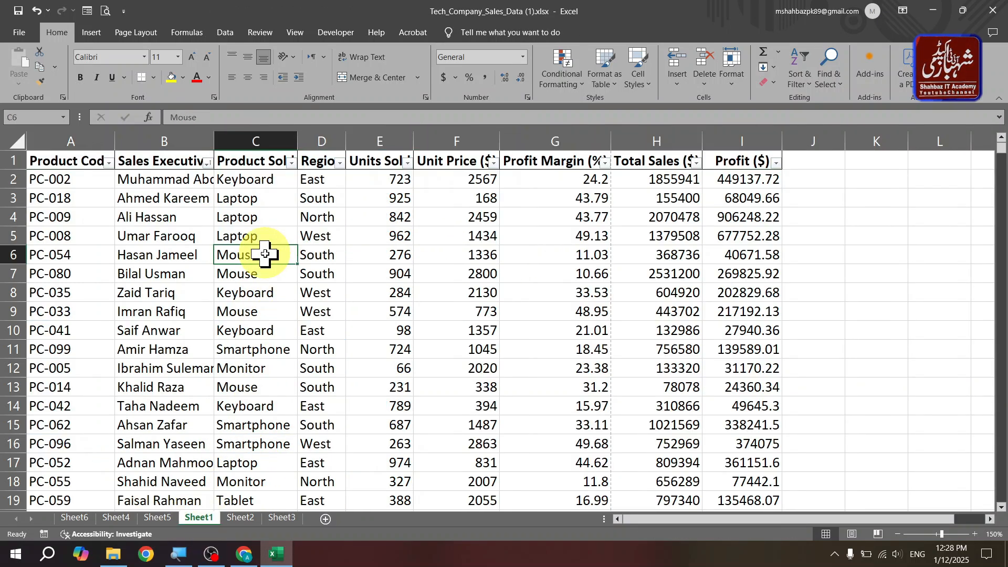
click(90, 32)
click(32, 79)
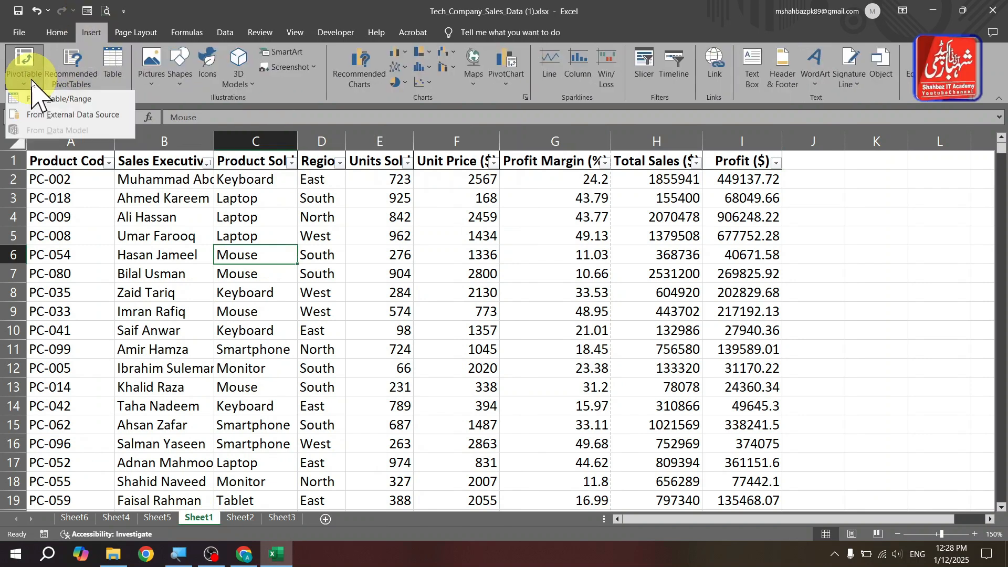
click(59, 99)
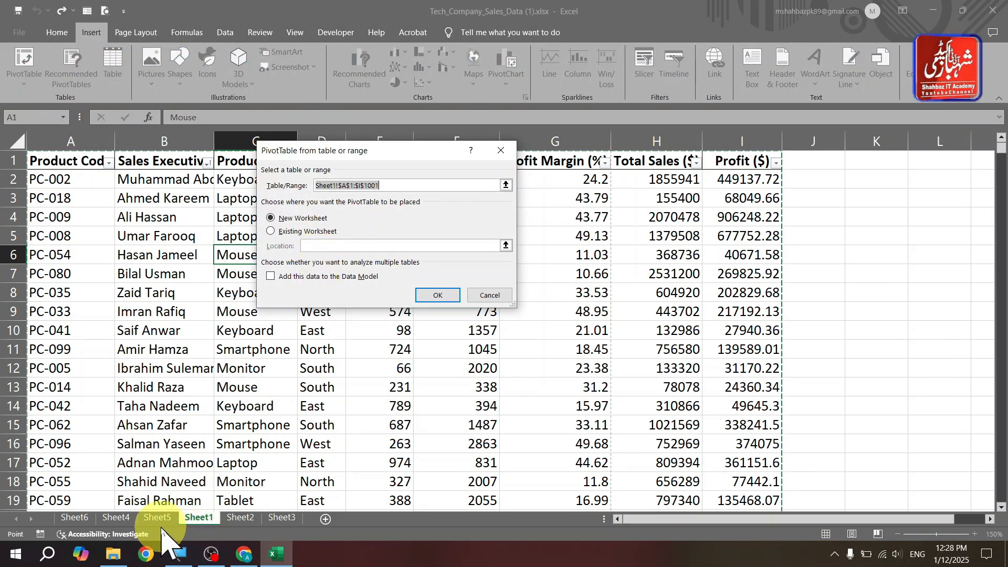
click(302, 237)
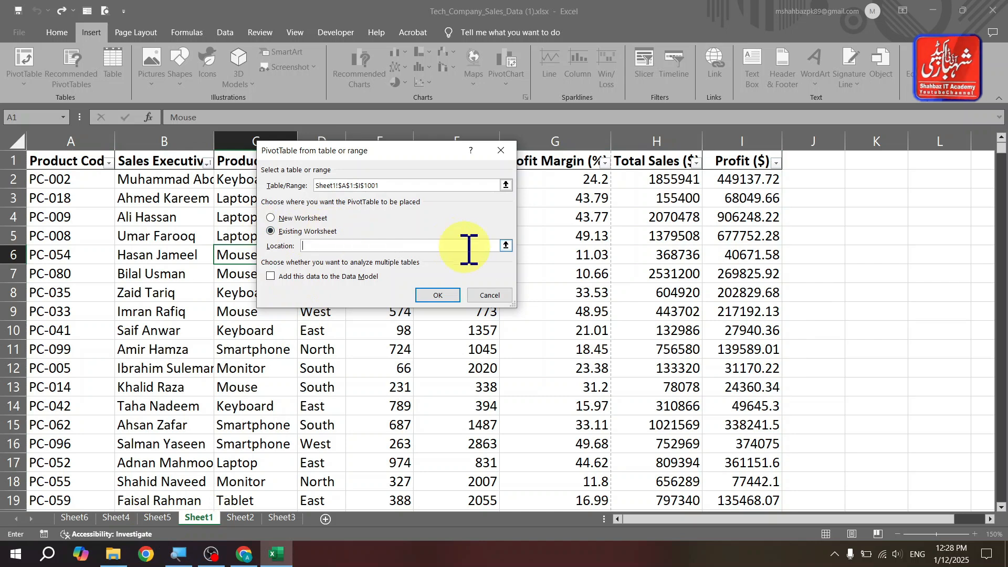
click(504, 246)
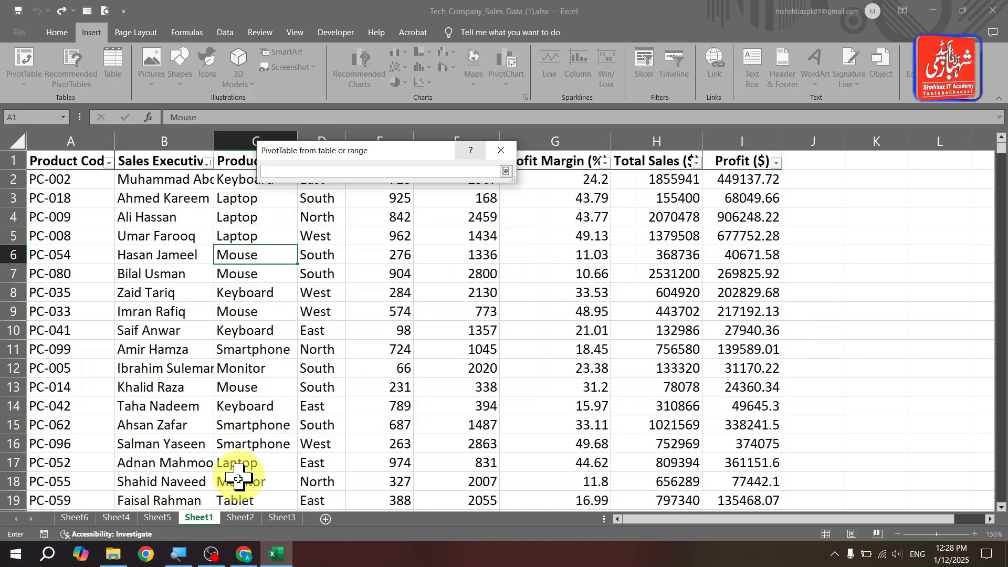
click(157, 518)
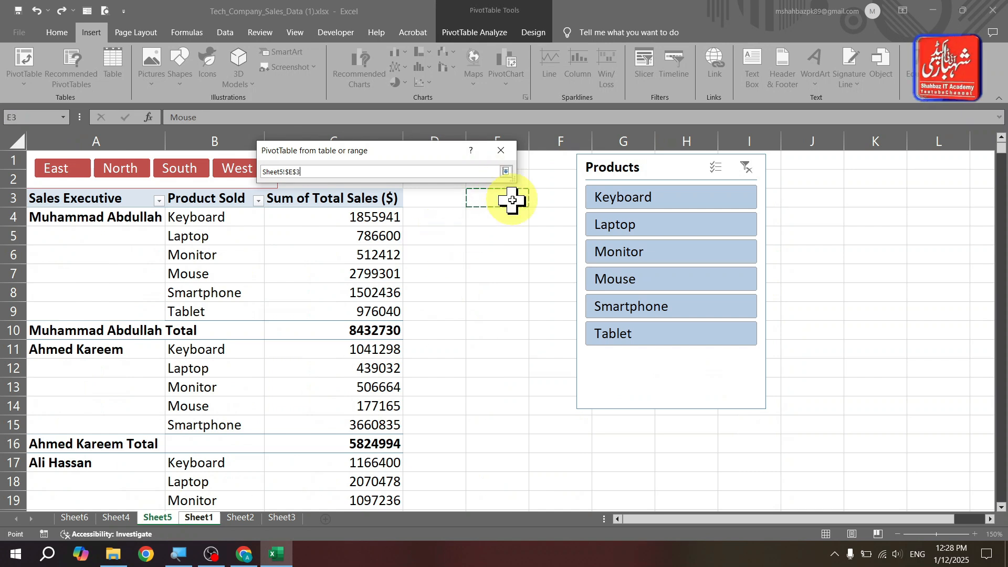
click(506, 172)
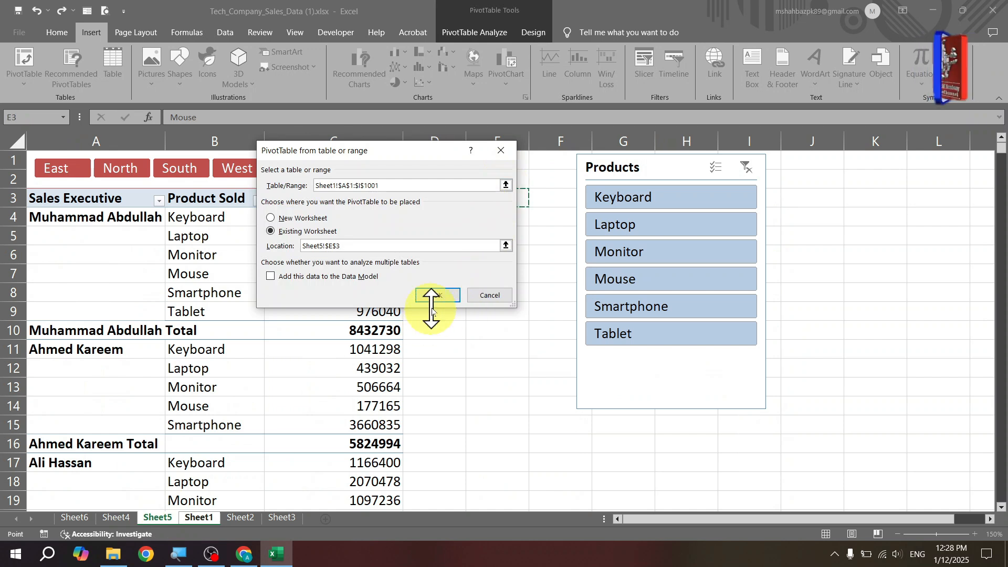
click(437, 300)
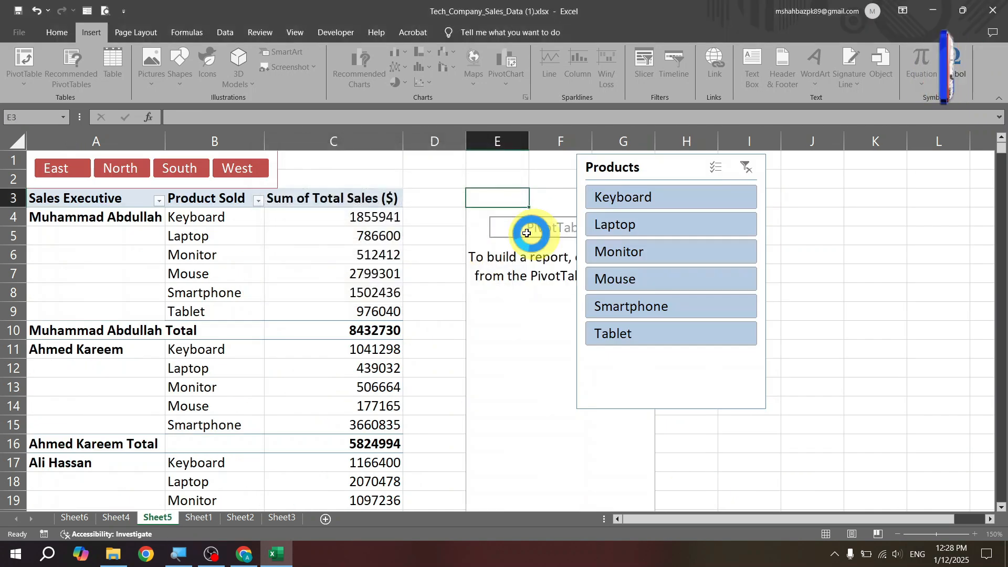
Uncover the new PivotTable by moving the Products slicer away, and build it with Region and Product Sold as rows and Total Sales ($) as values.
drag(641, 174, 301, 212)
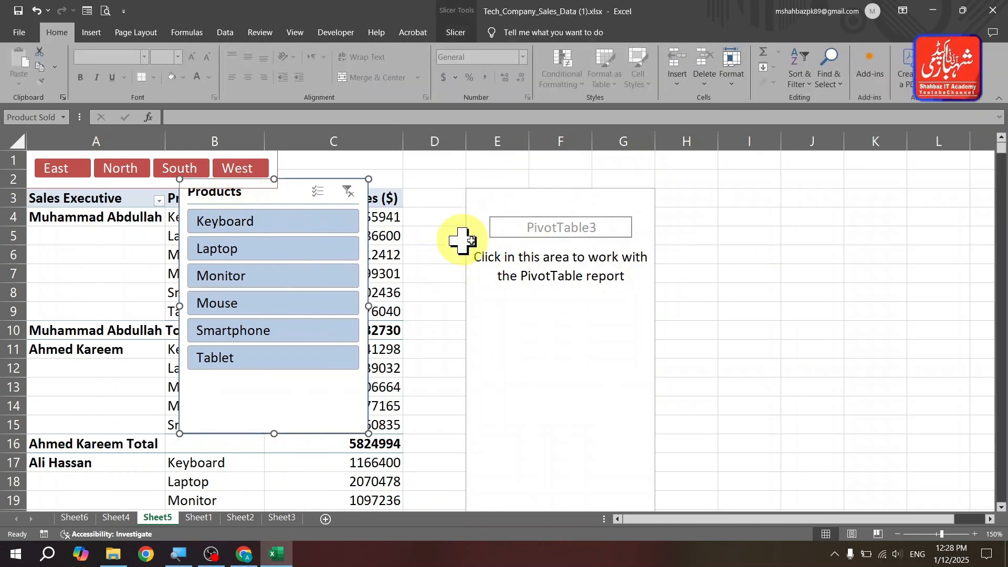
click(547, 241)
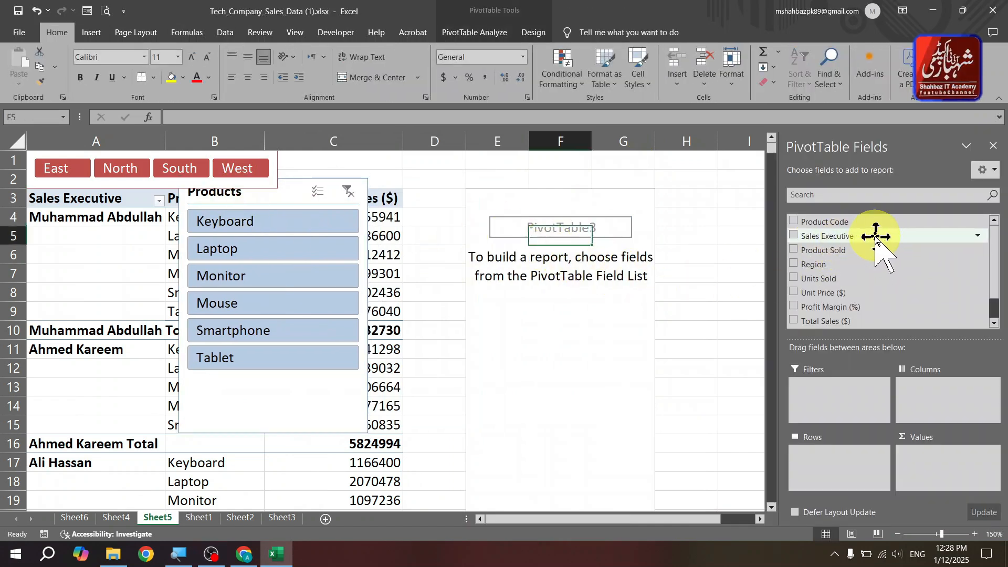
scroll(865, 254, down, 1)
drag(826, 257, 840, 459)
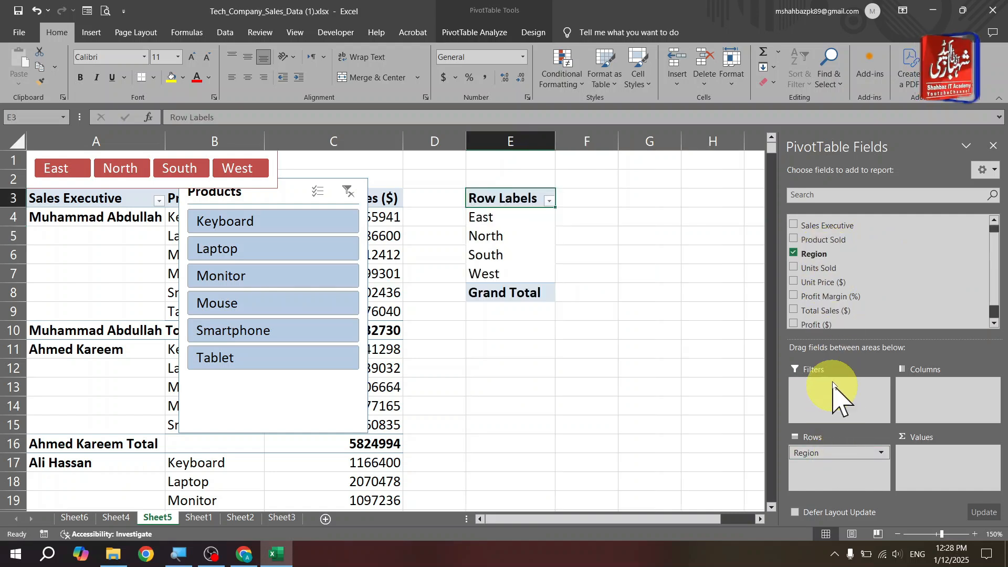
drag(822, 240, 862, 486)
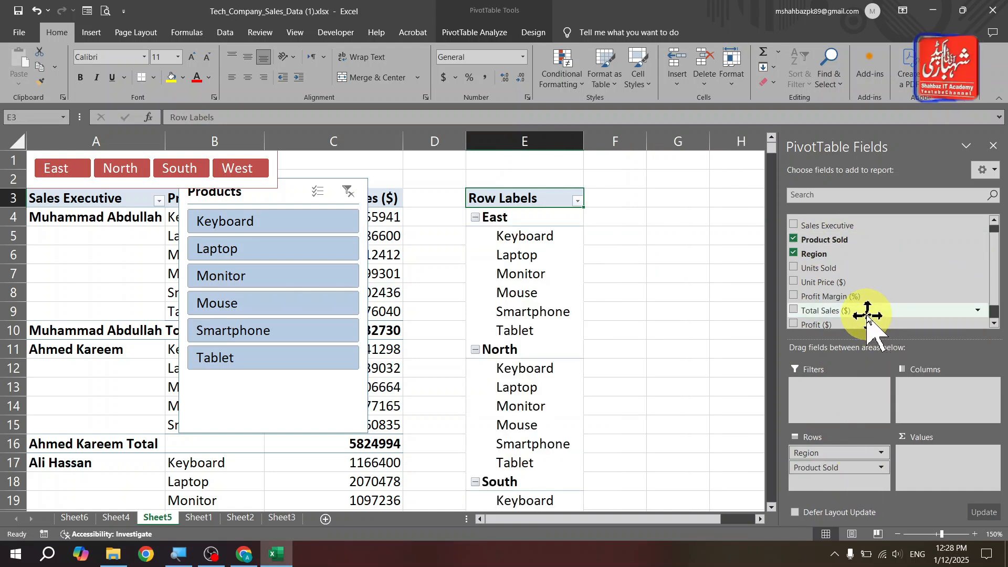
drag(850, 310, 898, 304)
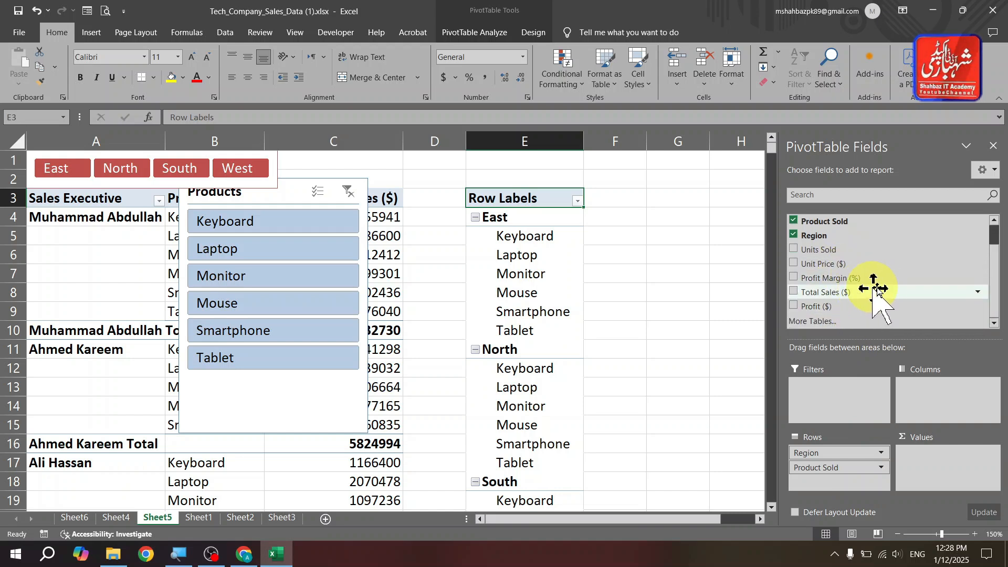
drag(872, 289, 941, 468)
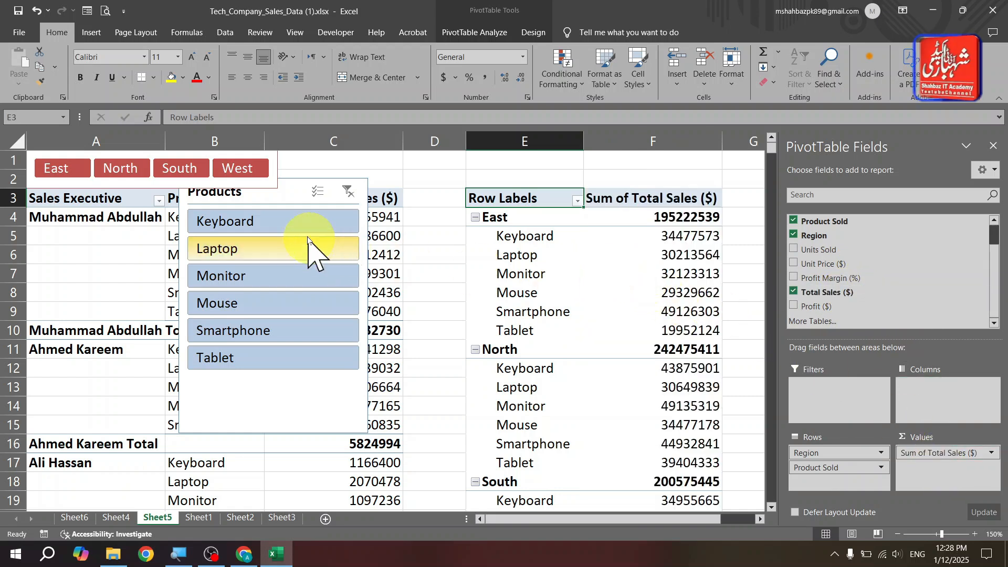
Reposition the Products slicer over the first PivotTable and show the regional PivotTable in tabular form.
drag(257, 202, 378, 211)
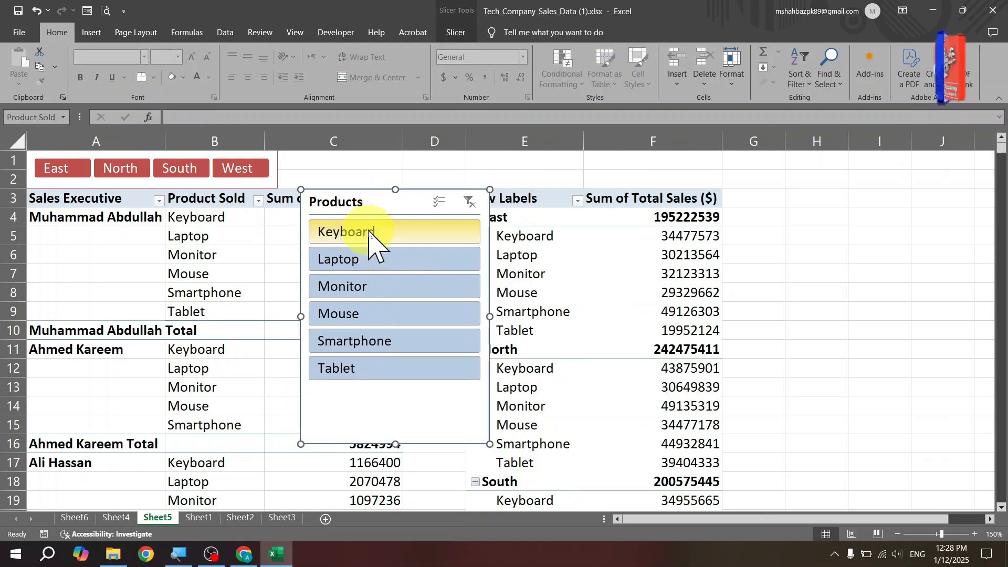
click(579, 243)
drag(382, 214, 273, 213)
click(512, 234)
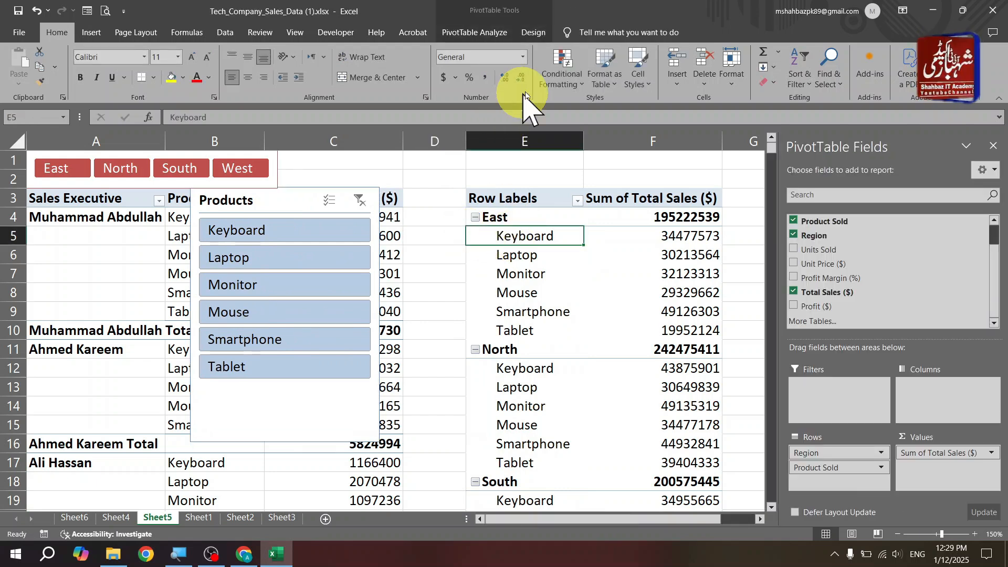
click(535, 33)
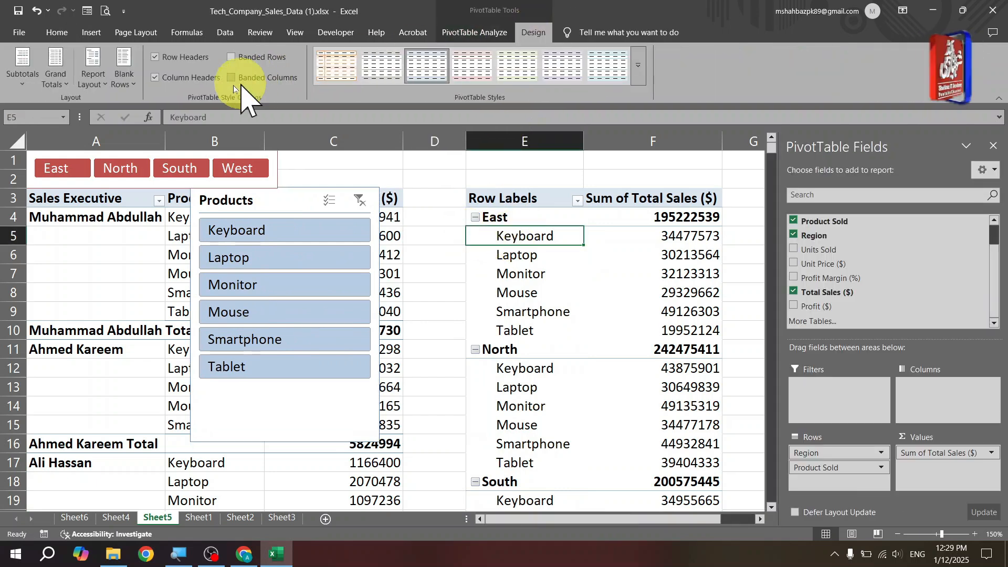
click(94, 79)
click(138, 153)
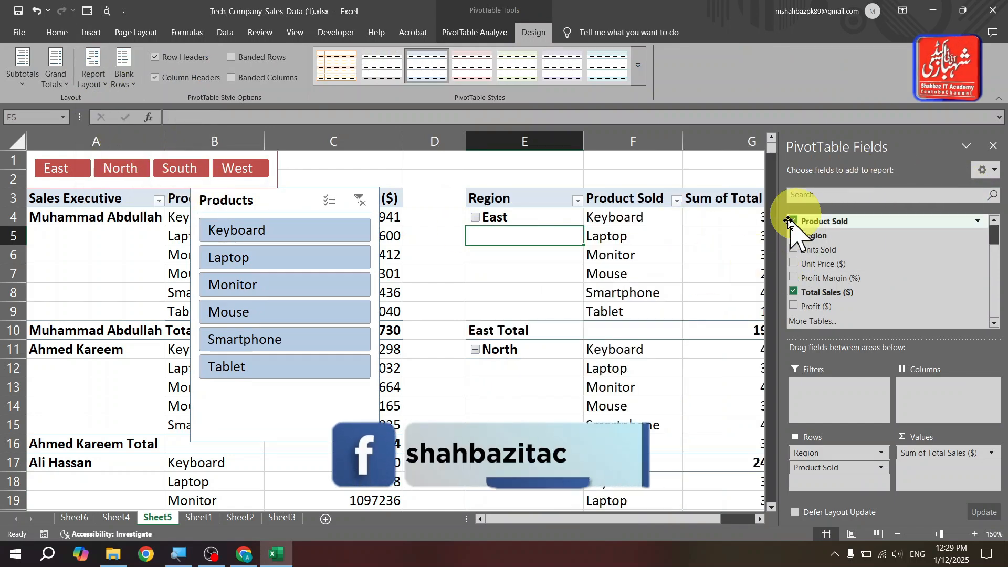
Move the Products slicer off the sales-executive PivotTable and over the regional one.
click(897, 534)
click(898, 534)
click(898, 534)
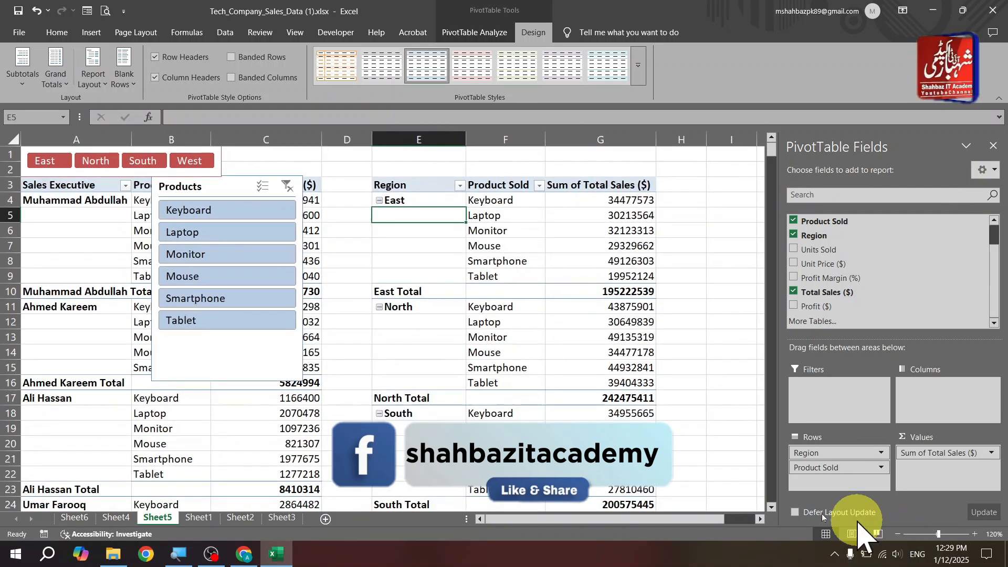
drag(226, 190, 419, 248)
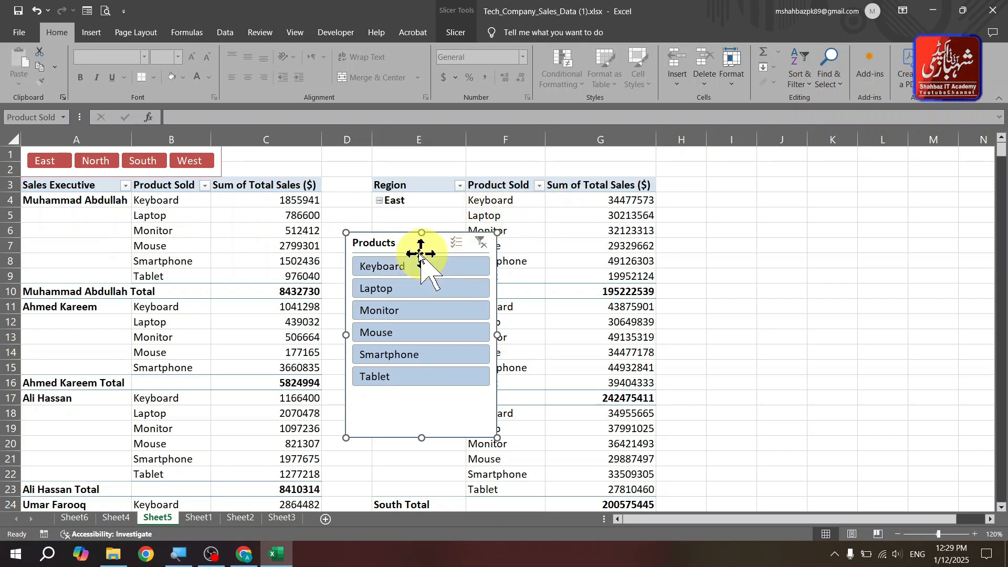
drag(419, 247, 493, 242)
Filter with the Products slicer by Keyboard, Monitor, Smartphone and Laptop in turn, move it between the two PivotTables, and end on Monitor alone.
click(509, 262)
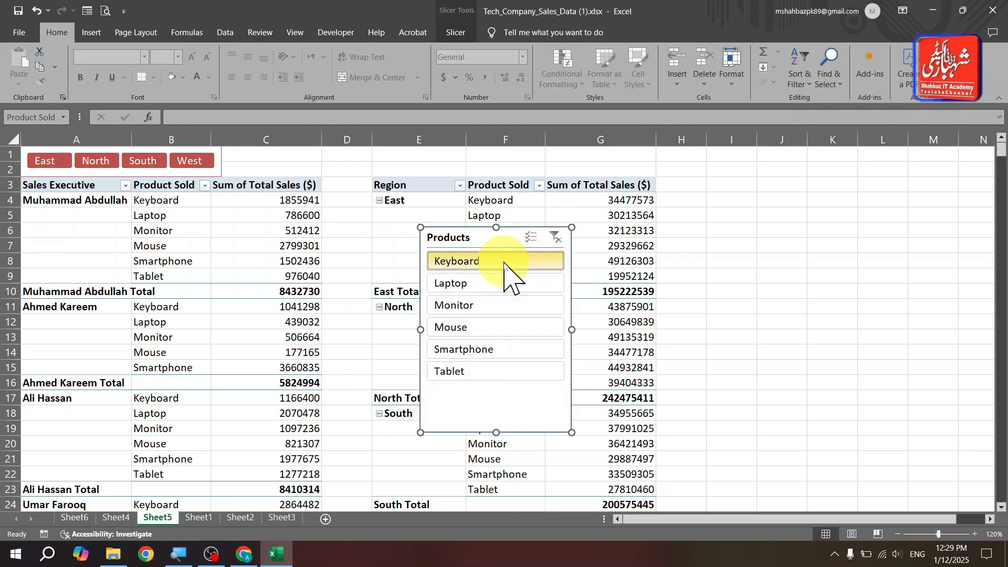
click(507, 306)
click(510, 347)
click(501, 283)
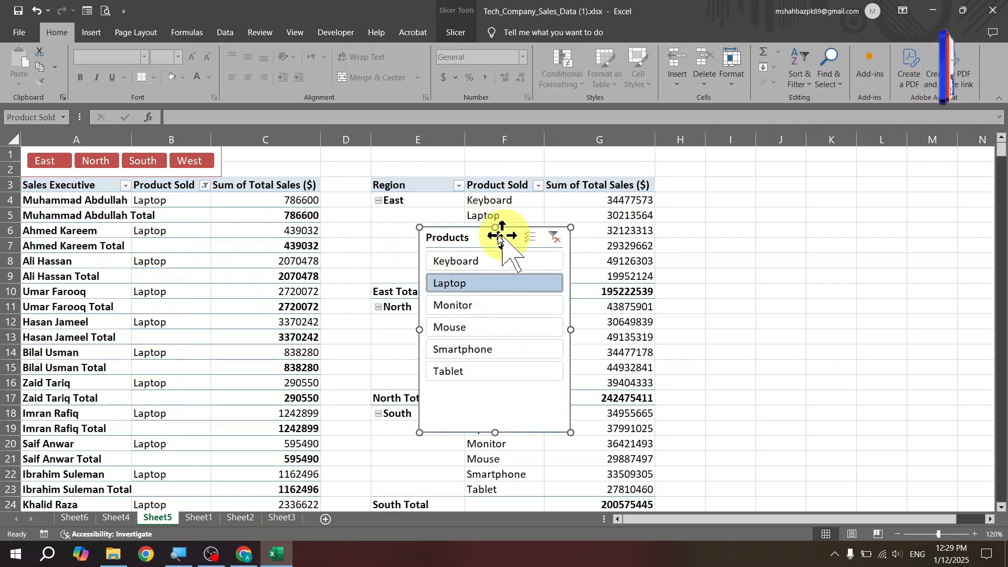
drag(490, 238, 400, 211)
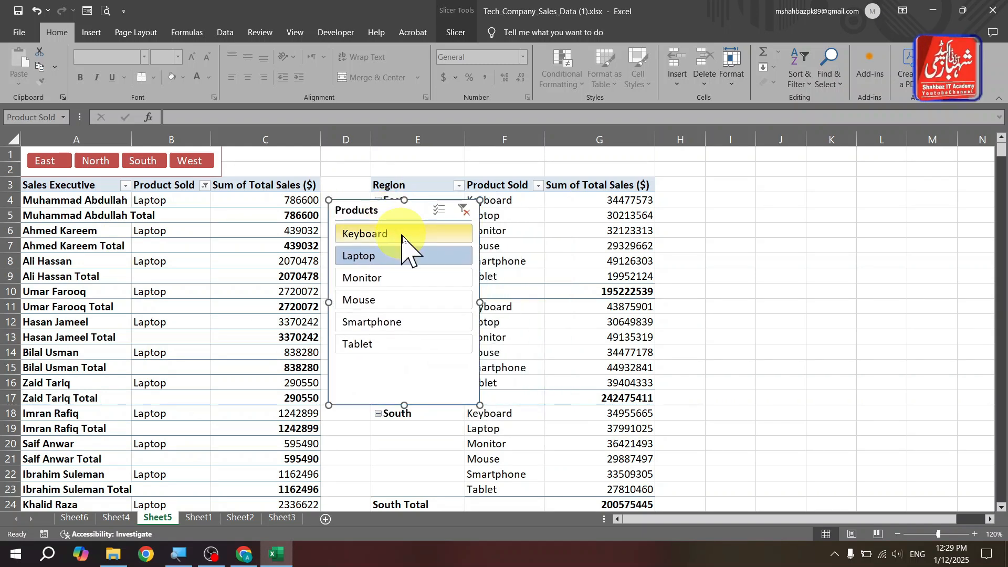
click(582, 217)
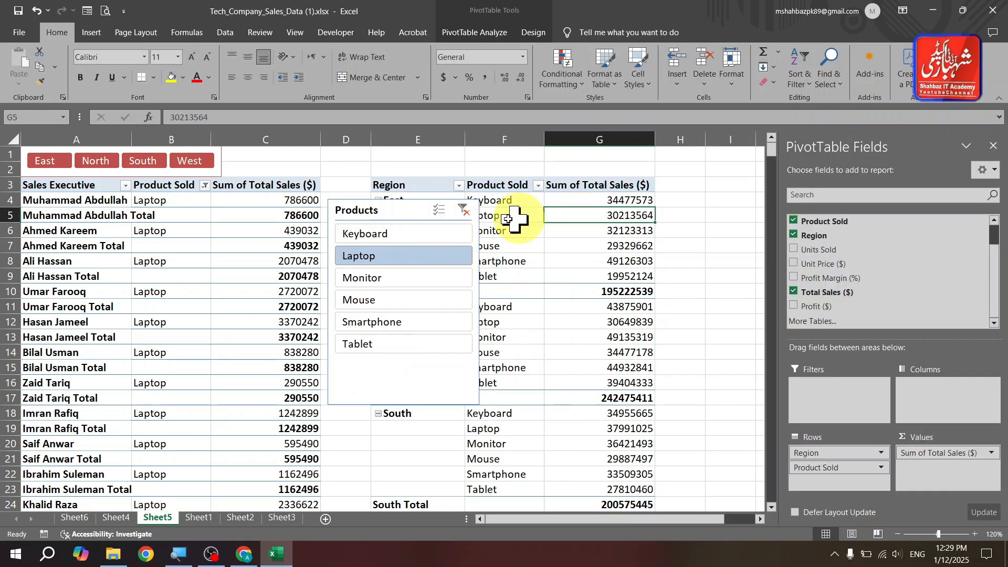
click(375, 278)
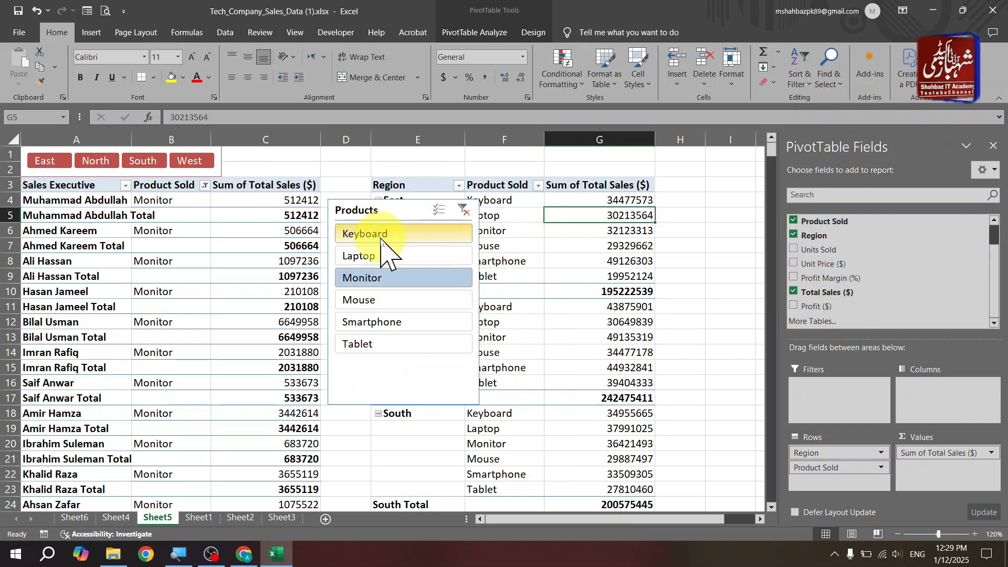
Review which PivotTables are listed in the Products slicer's report connections and close the dialog without changing them.
click(367, 215)
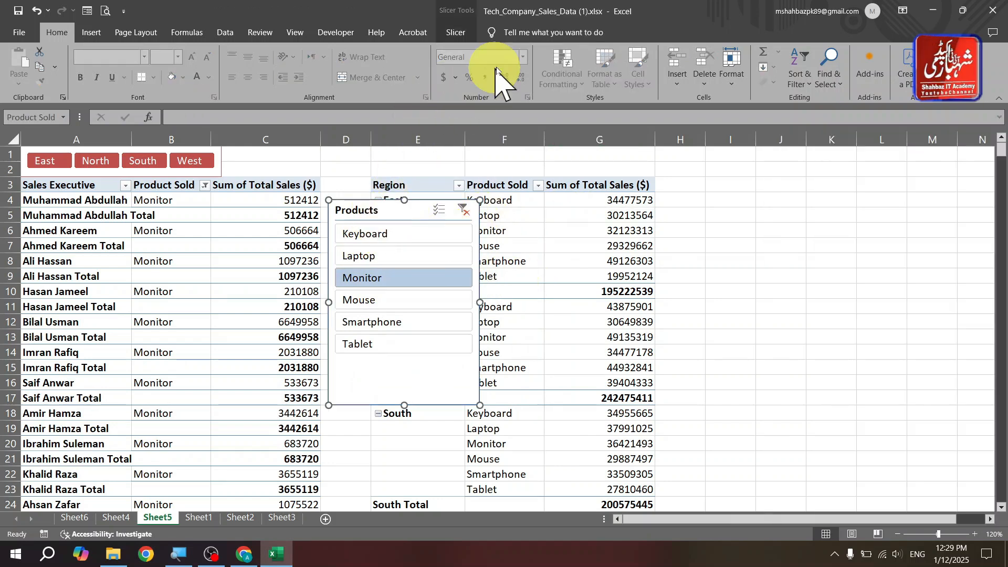
click(456, 32)
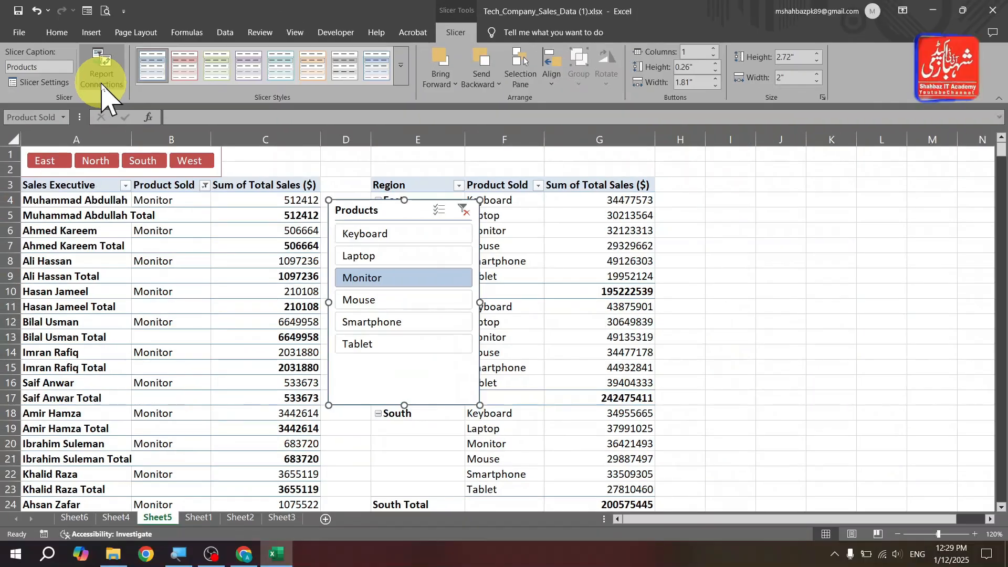
click(101, 79)
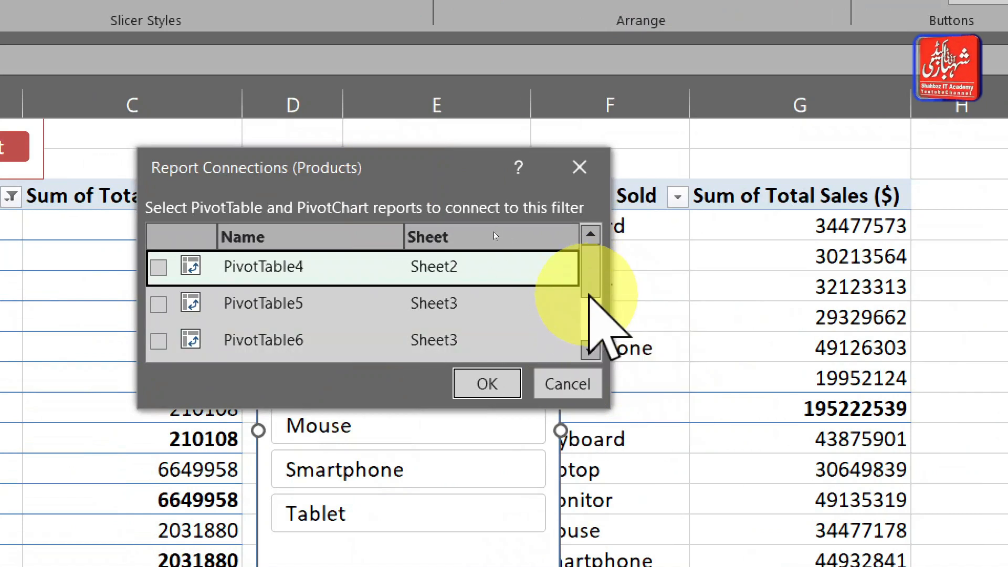
drag(587, 283, 591, 317)
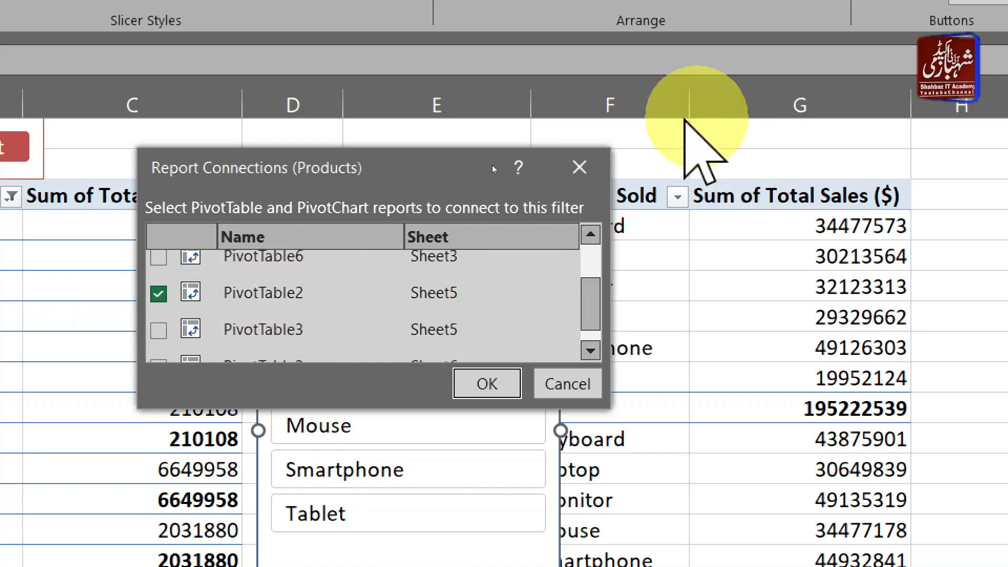
click(580, 167)
Check the PivotTable names assigned to the sales-executive PivotTable and the regional PivotTable on Sheet5.
click(40, 370)
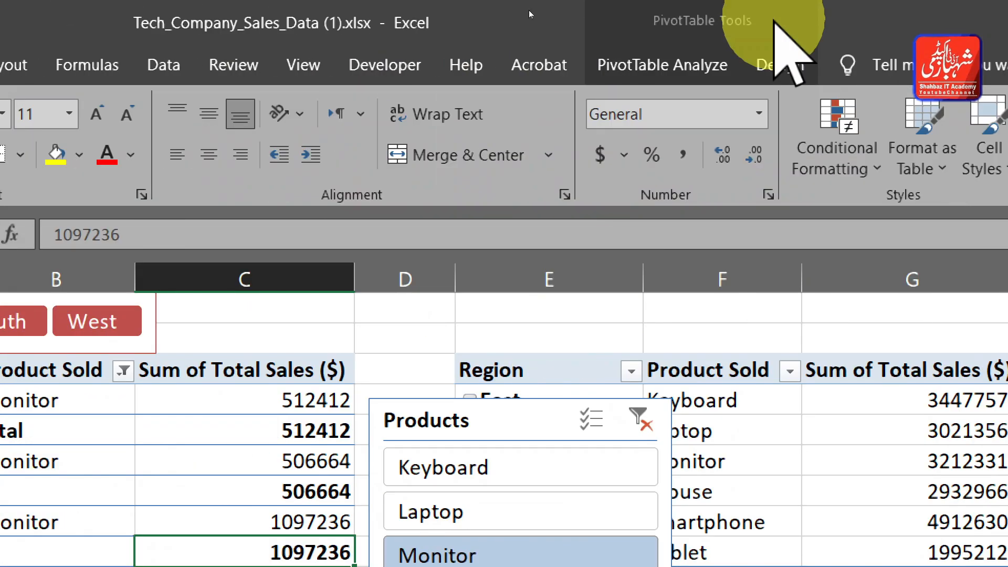
click(760, 62)
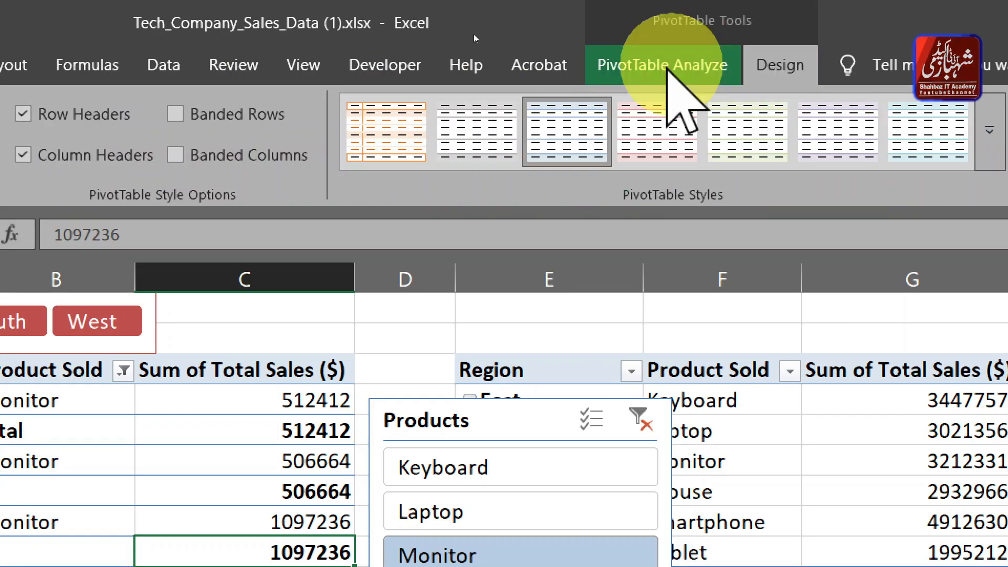
click(663, 70)
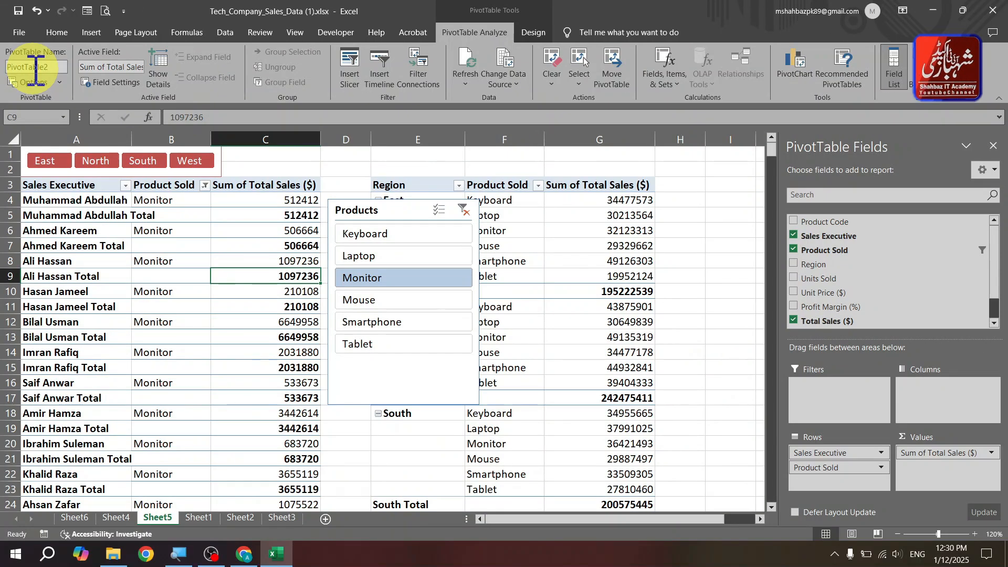
click(515, 216)
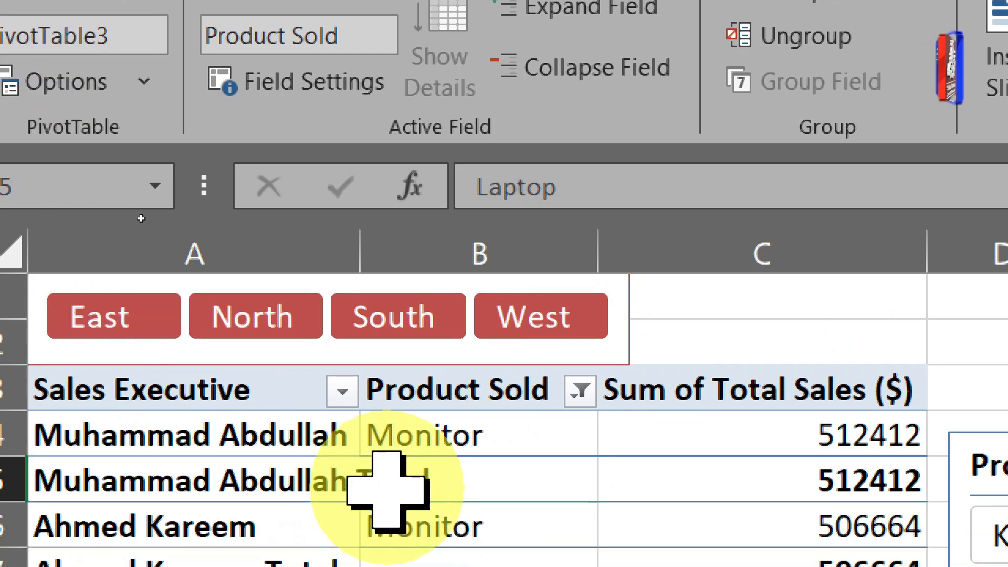
click(394, 514)
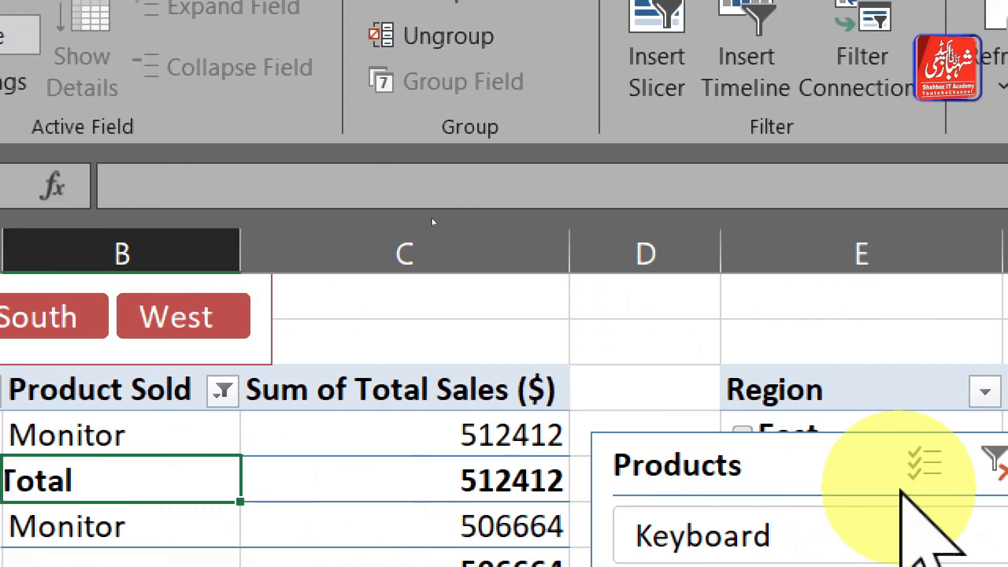
click(725, 394)
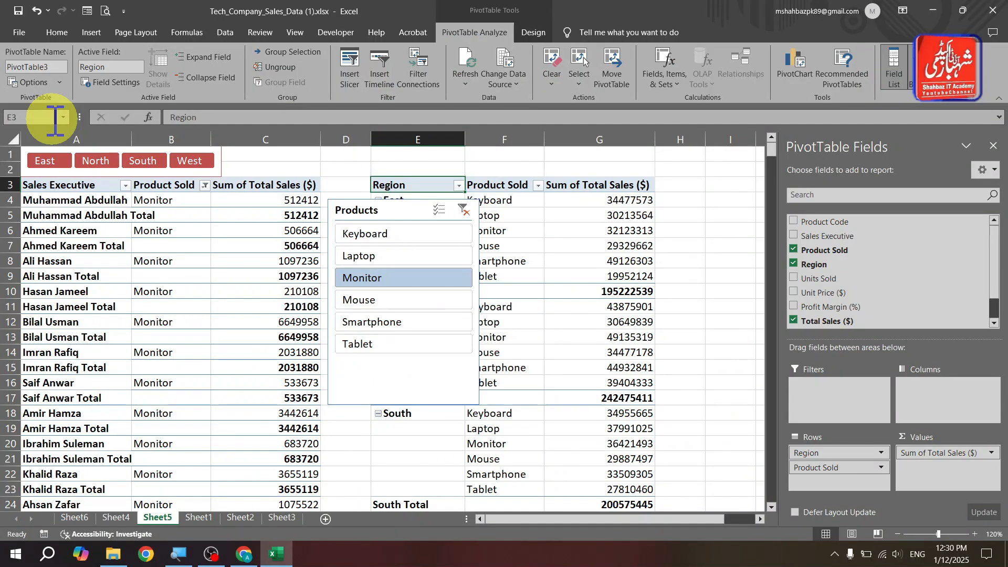
Look through Sheet1 and Sheet2 and check the name of the red-headed PivotTable on Sheet2.
click(206, 519)
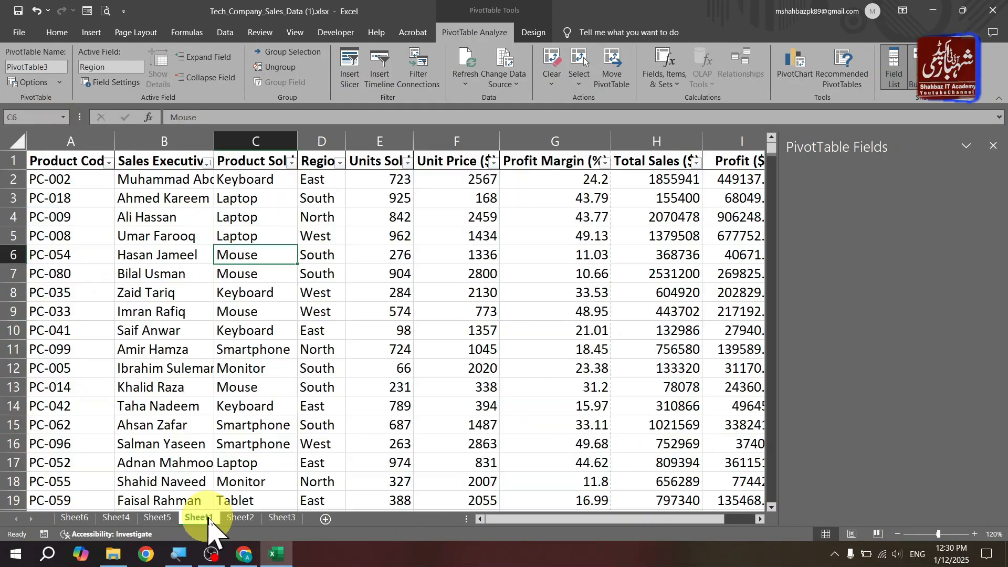
click(241, 519)
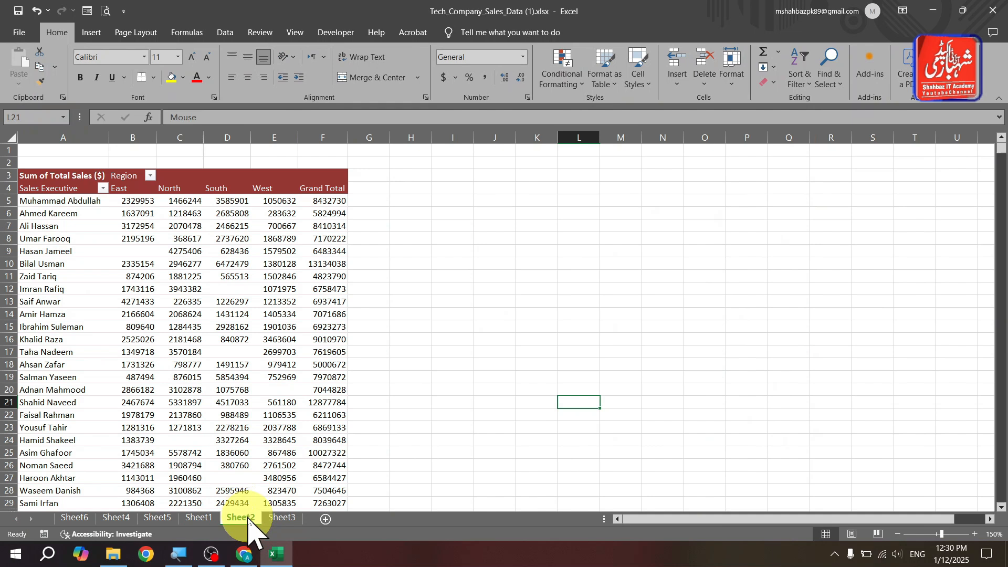
click(224, 261)
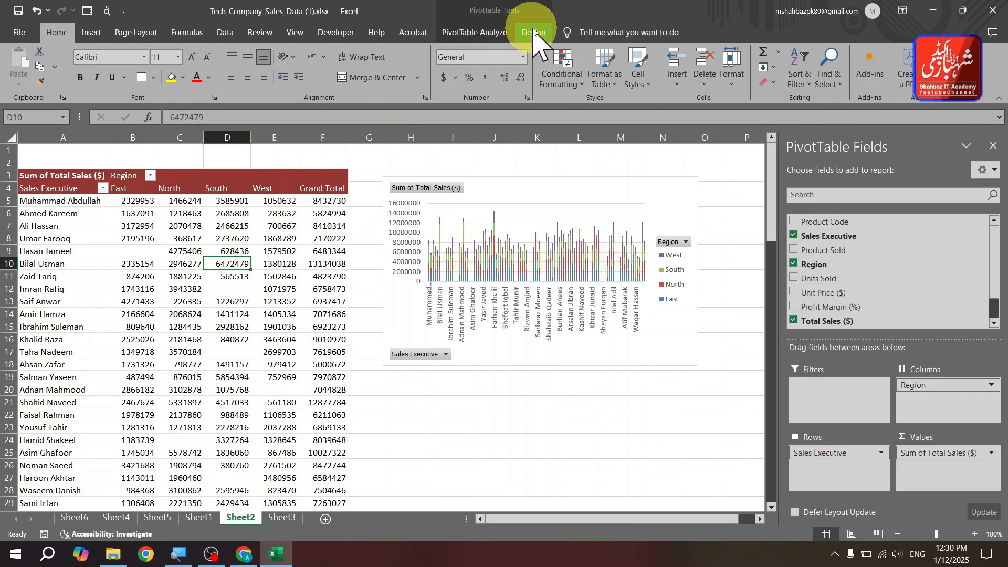
click(494, 30)
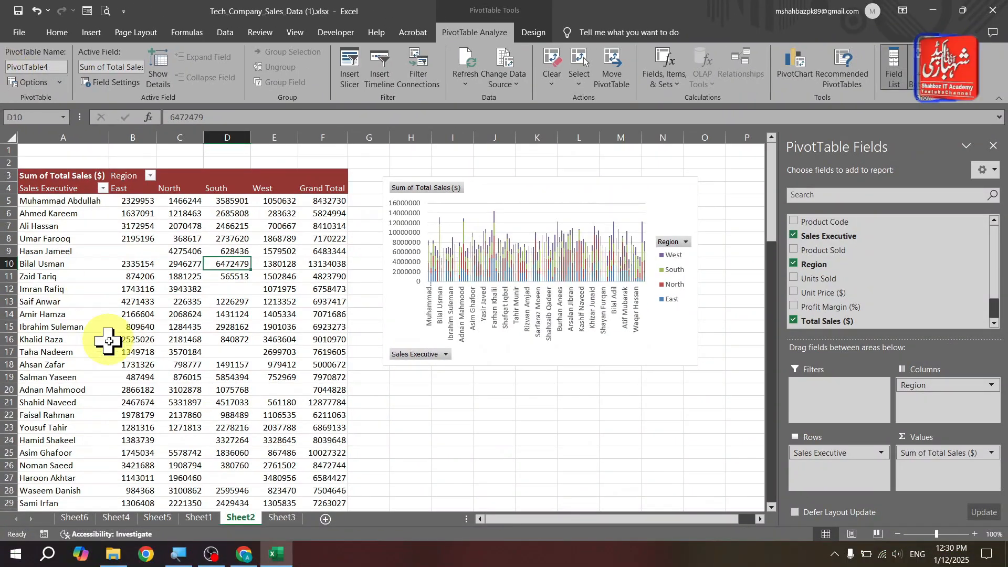
Return to Sheet5, shift the Products slicer slightly between the two PivotTables and filter it by Laptop.
click(153, 517)
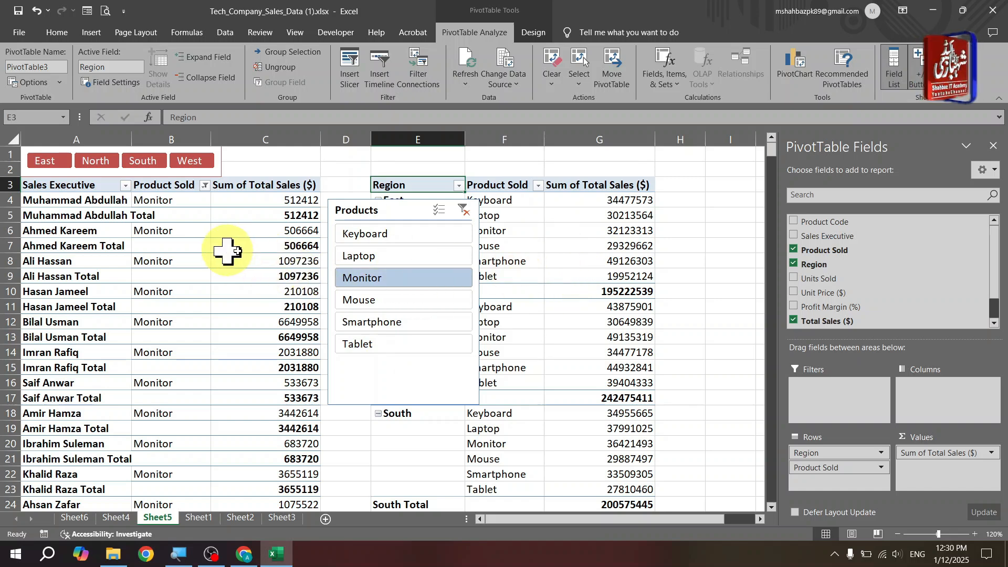
drag(373, 218, 353, 224)
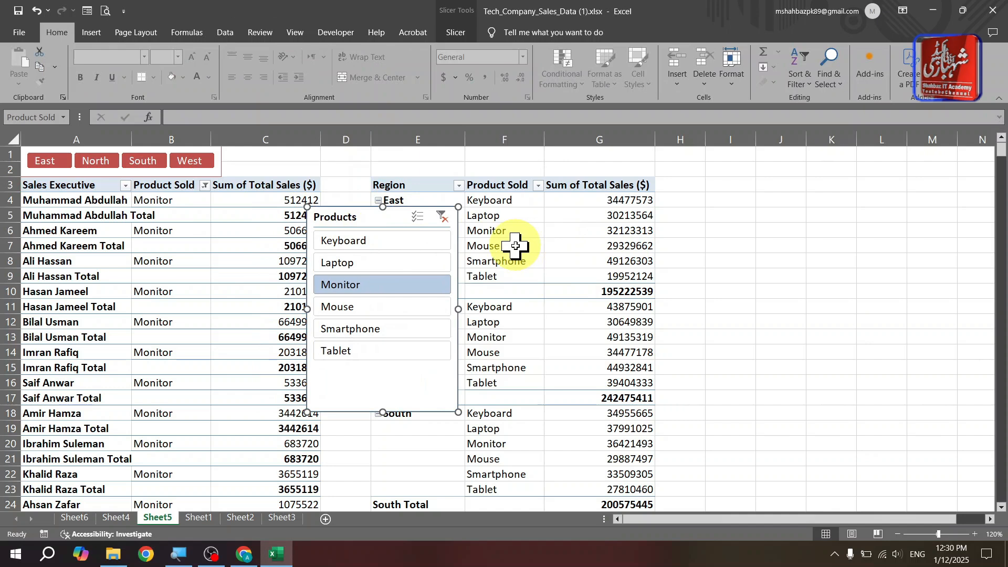
click(415, 267)
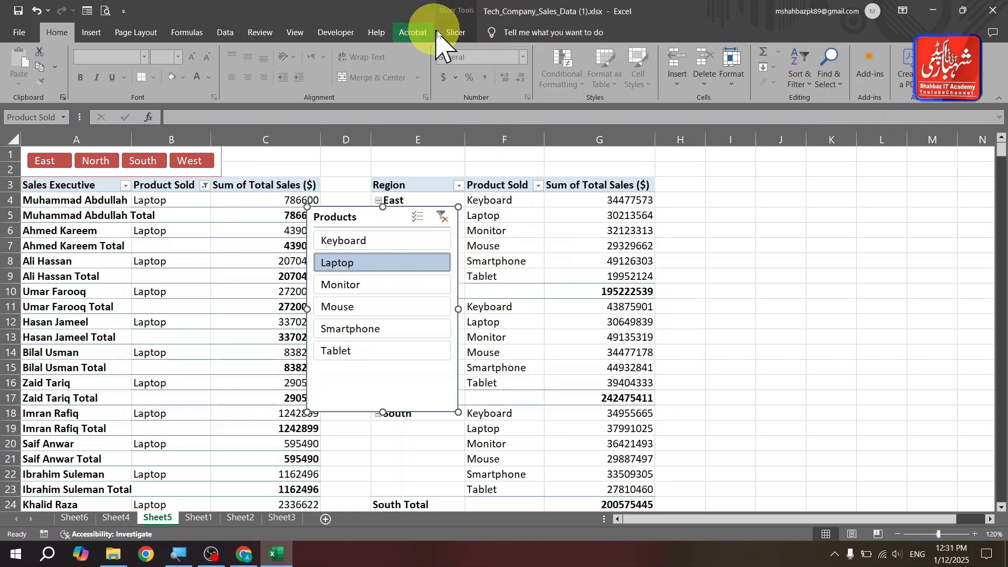
Connect the Products slicer to PivotTable3 on Sheet5 in addition to PivotTable2 through its report connections.
click(457, 33)
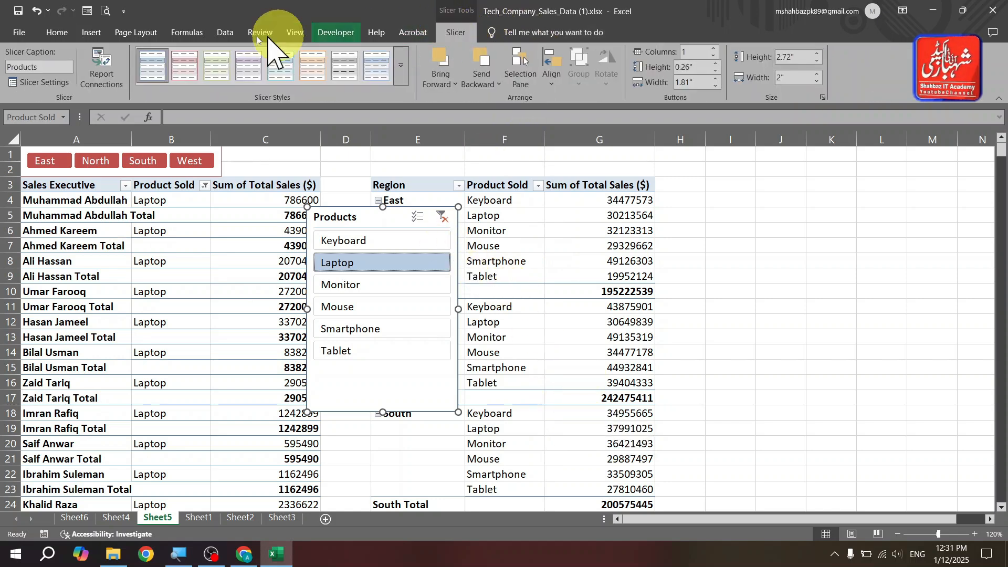
click(100, 68)
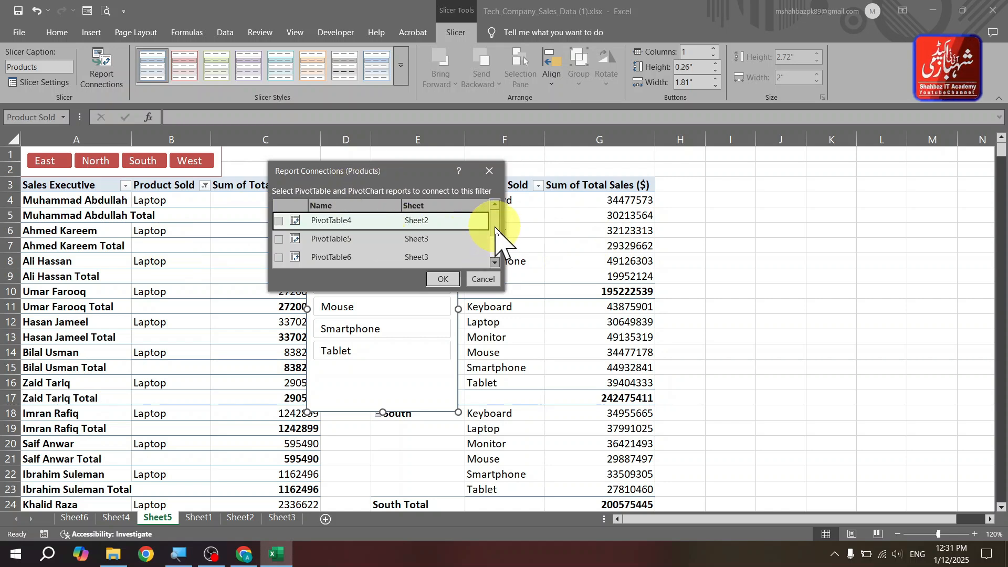
drag(496, 225, 495, 242)
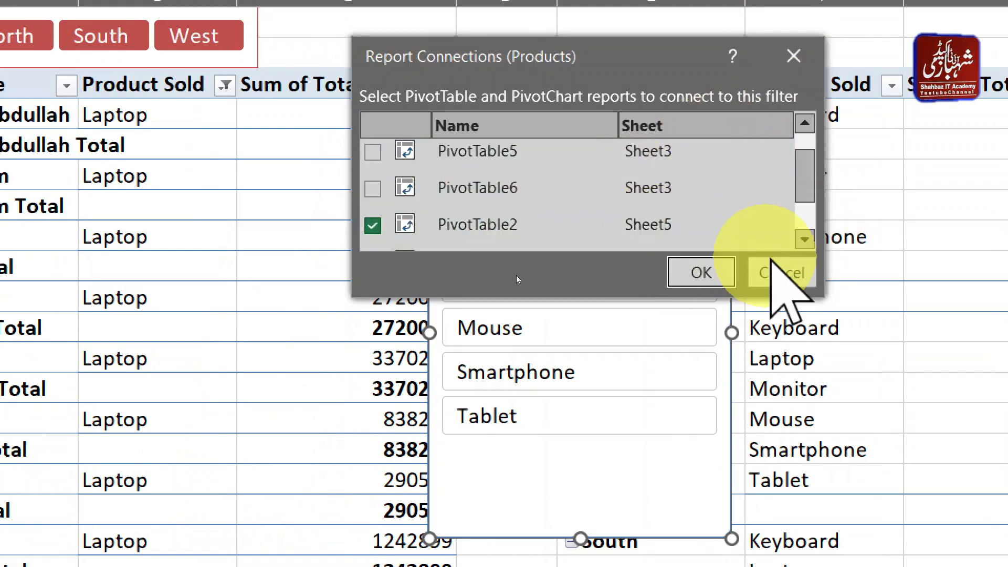
click(805, 239)
click(805, 239)
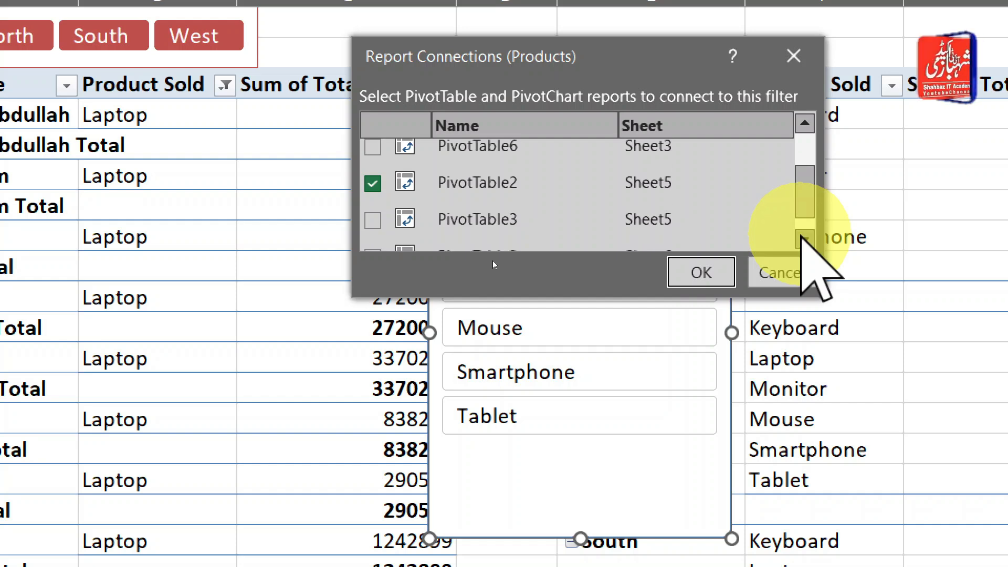
click(373, 222)
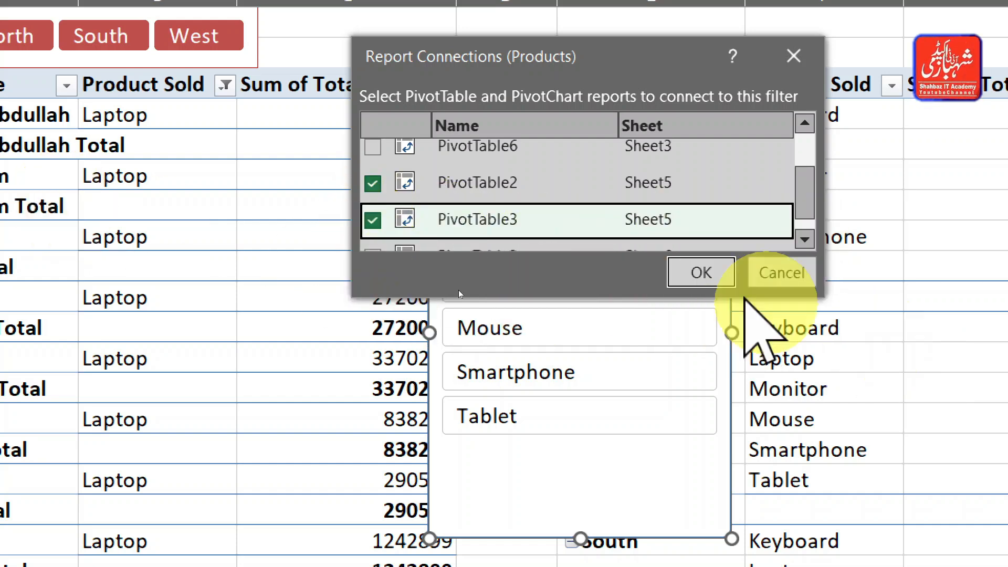
click(683, 273)
click(684, 227)
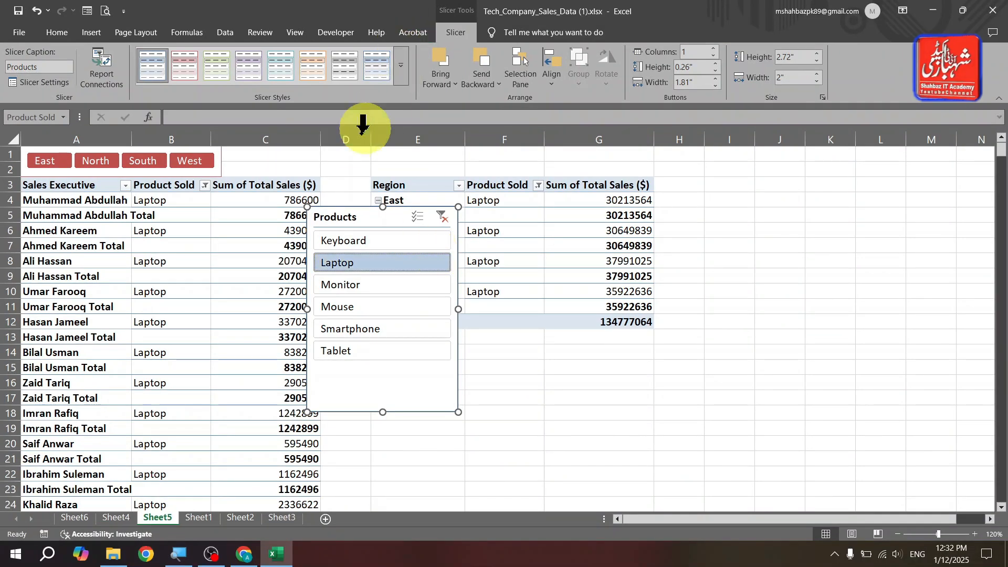
Move the Products slicer beyond column H, clear of both PivotTables, and filter by single products in turn, ending on Monitor.
drag(357, 216, 743, 171)
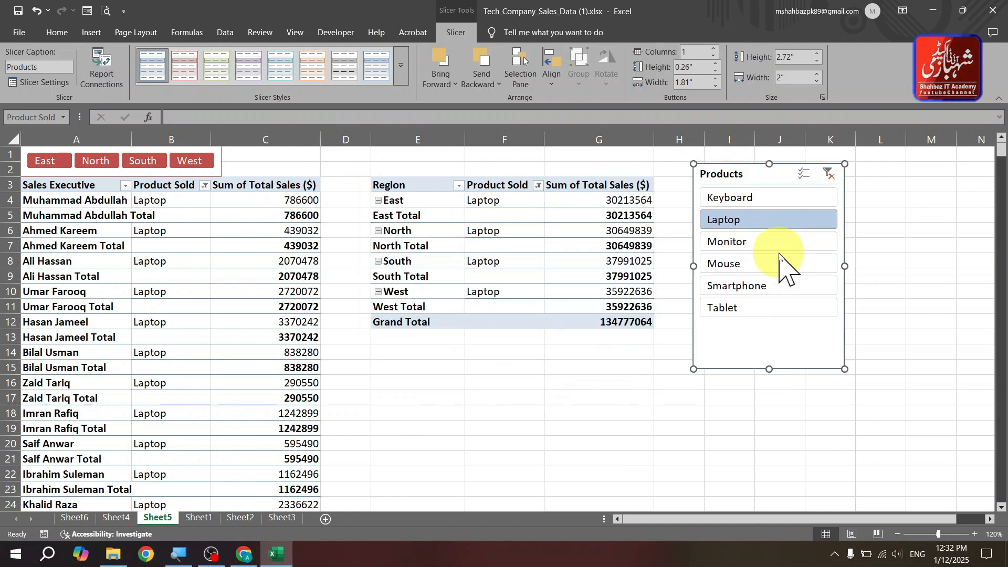
click(787, 287)
click(786, 242)
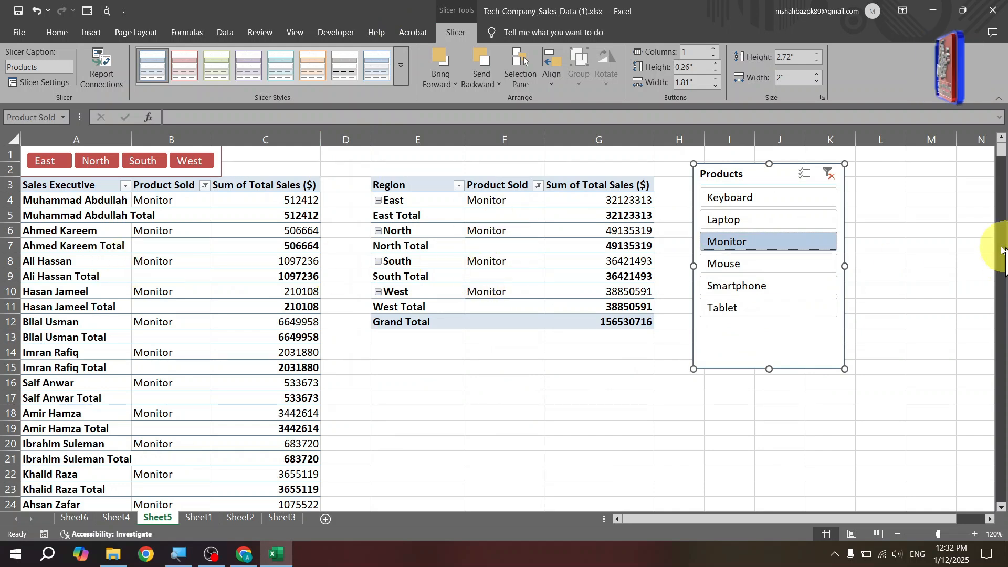
click(786, 221)
click(796, 267)
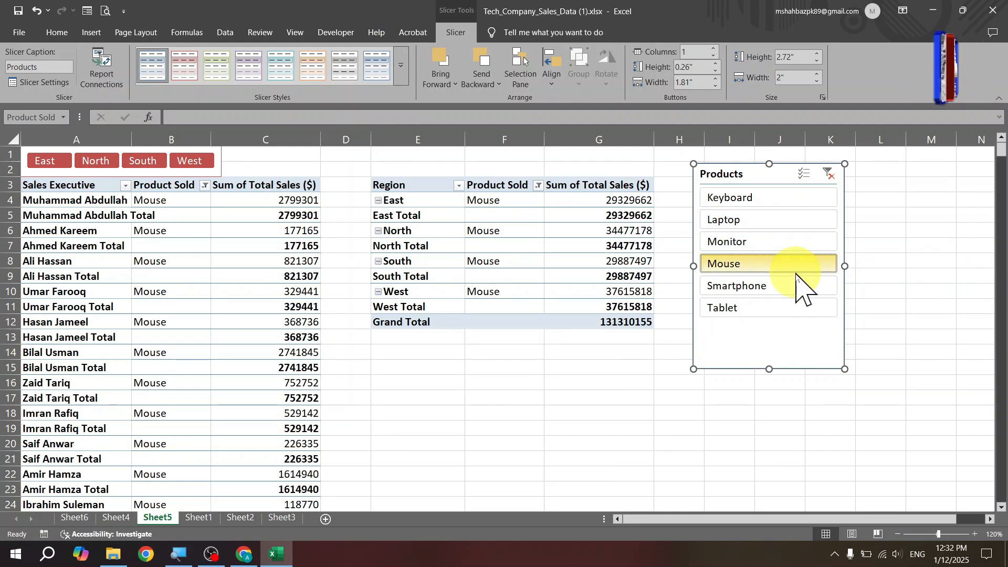
click(798, 309)
click(799, 266)
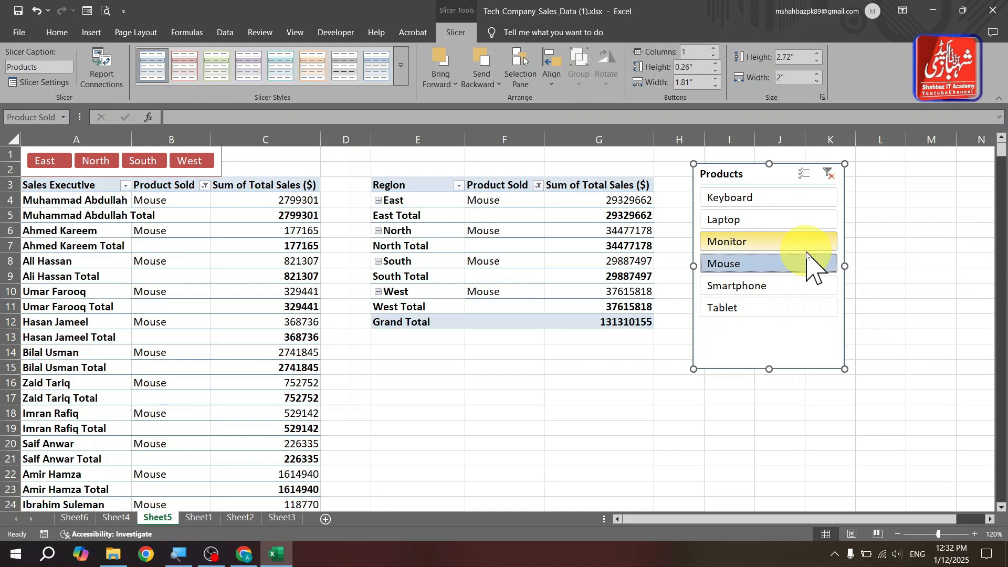
click(764, 220)
click(768, 242)
click(771, 286)
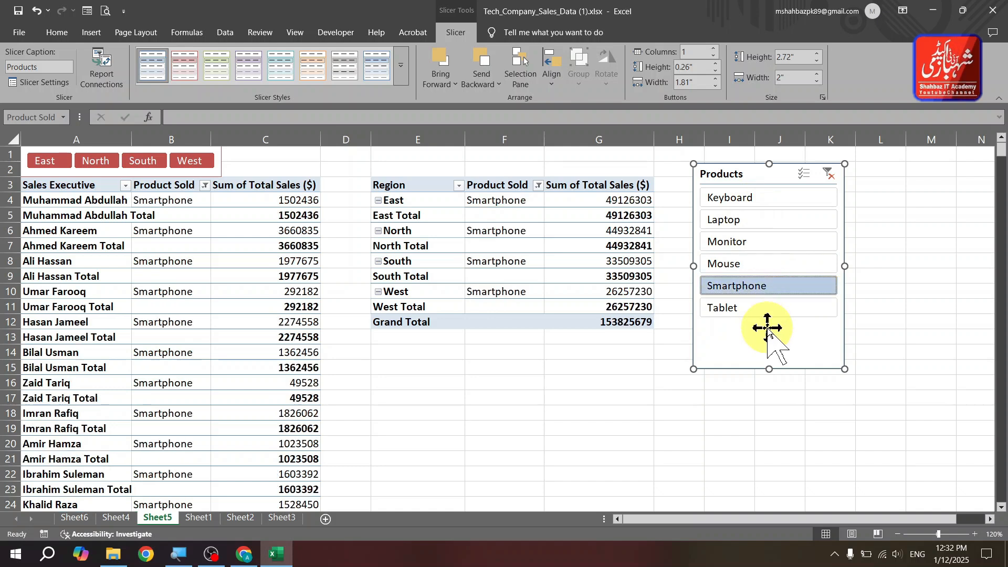
click(773, 267)
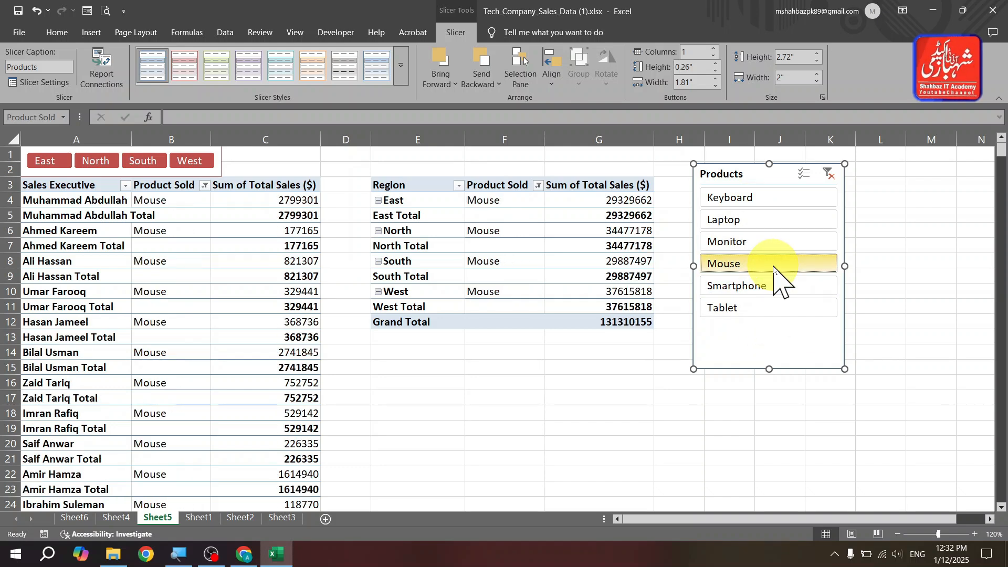
click(775, 243)
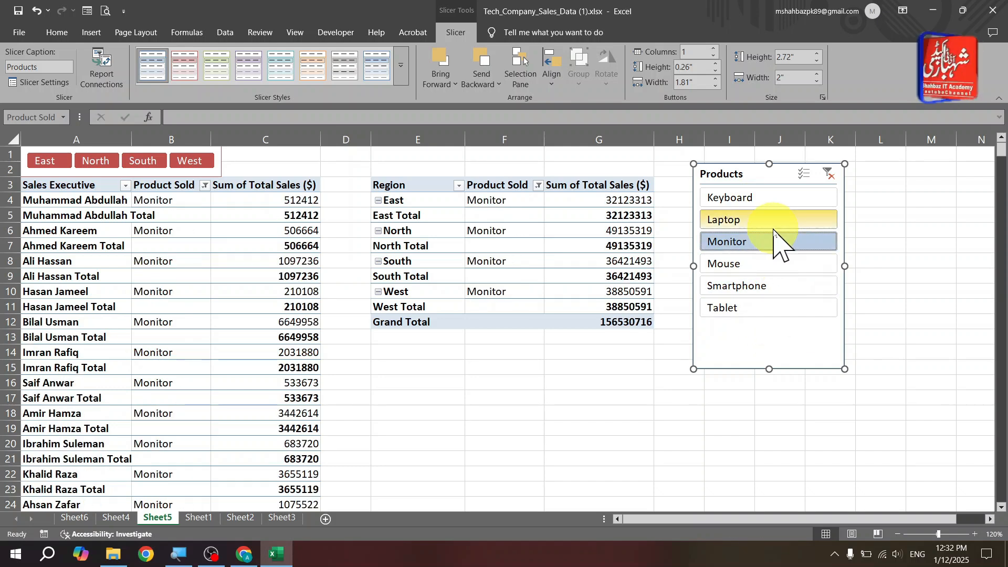
Clear the Products slicer's filter, and filter by Keyboard, Mouse, Laptop and Tablet in turn, ending on Tablet.
click(828, 173)
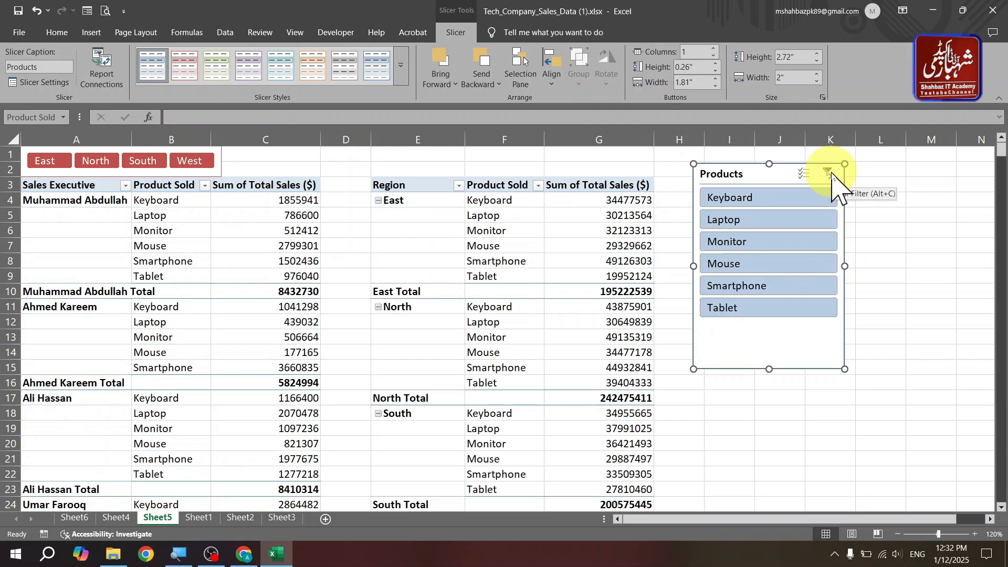
click(759, 202)
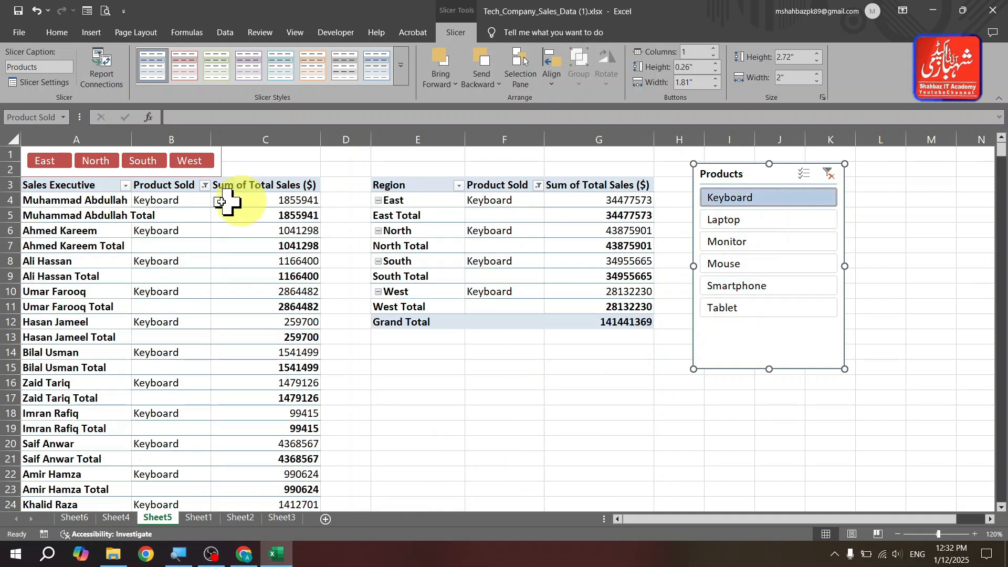
click(792, 269)
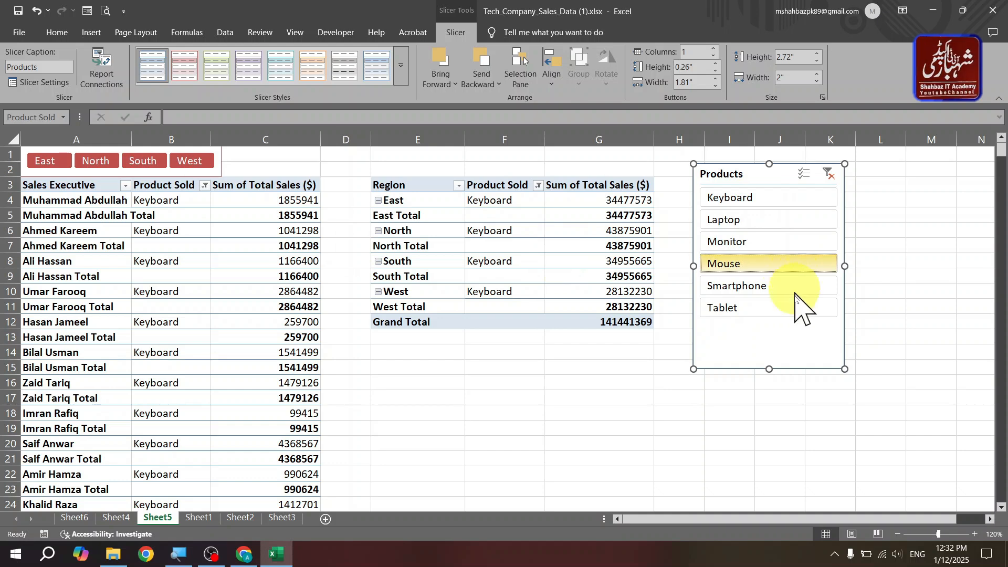
click(799, 308)
click(794, 264)
click(793, 222)
click(797, 265)
click(801, 307)
drag(793, 337, 792, 335)
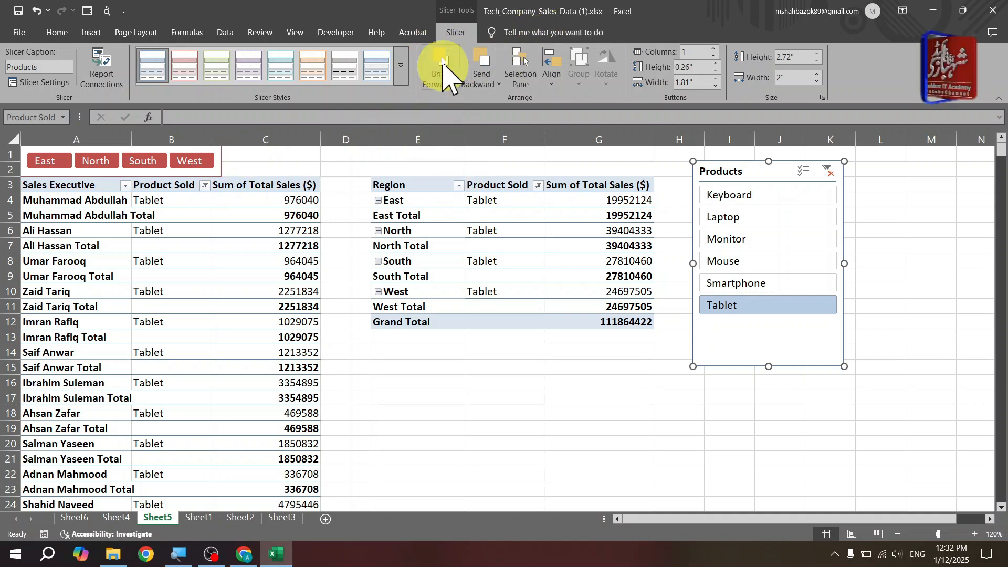
click(411, 229)
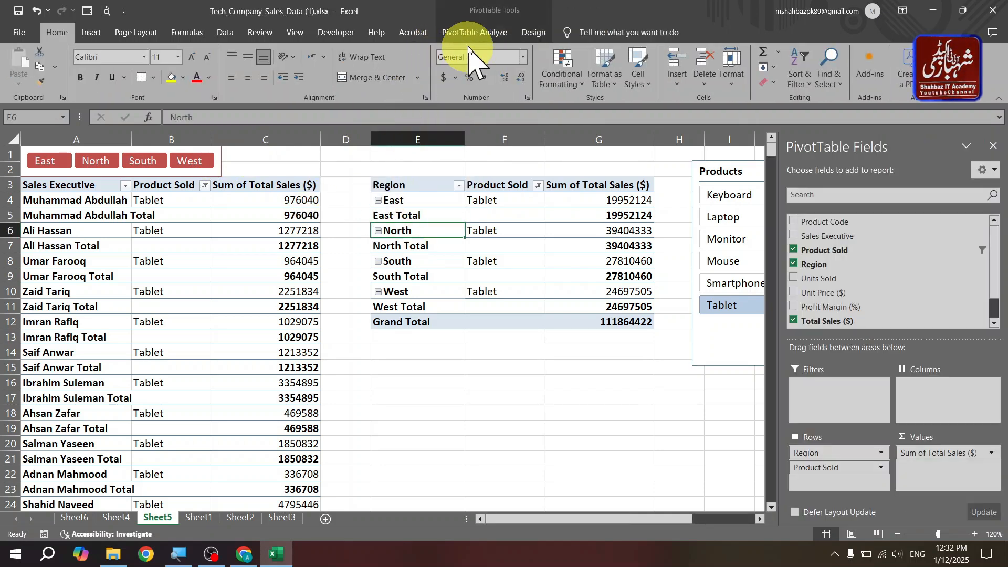
click(470, 33)
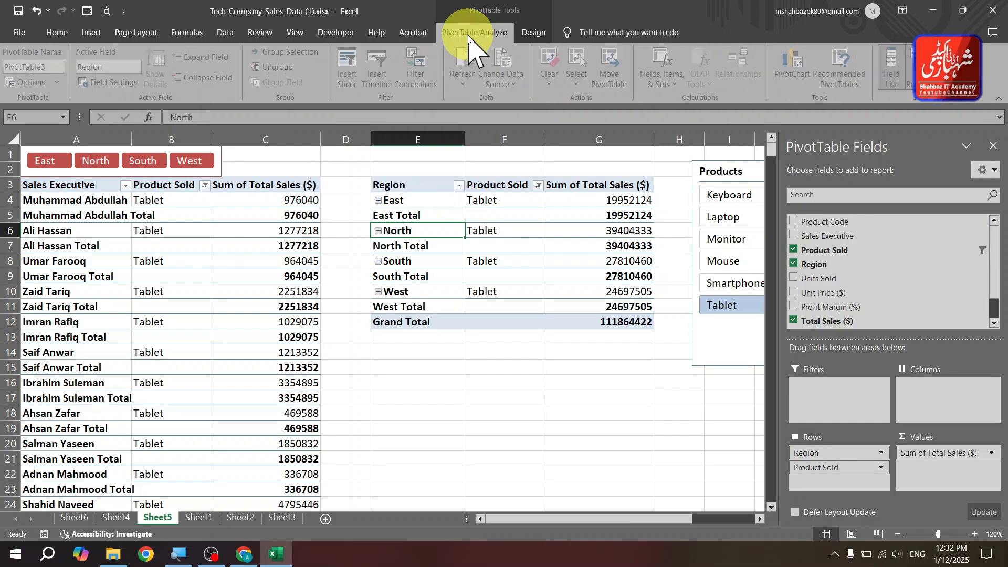
click(350, 74)
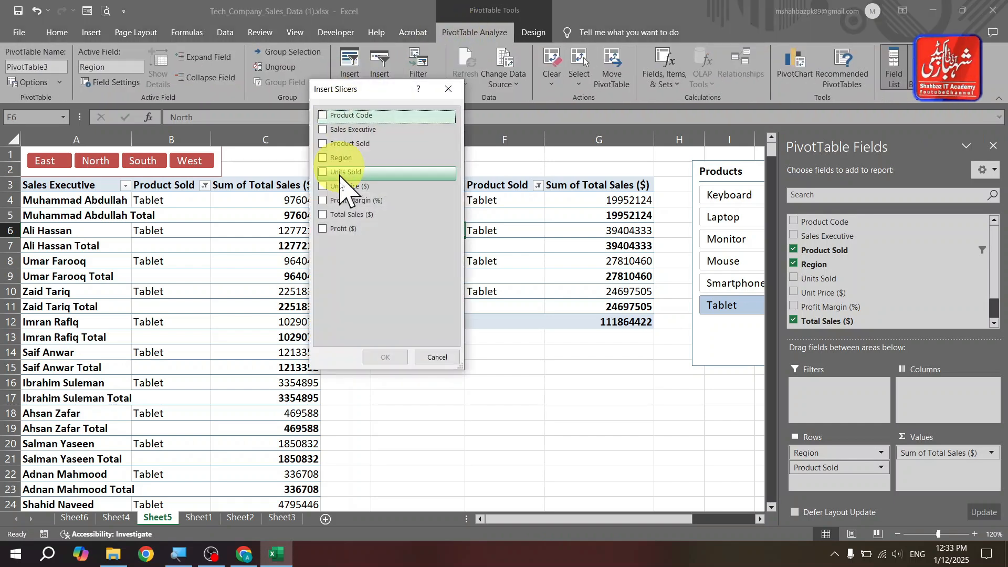
click(449, 89)
Move the Products slicer over the regional PivotTable.
drag(723, 176, 429, 164)
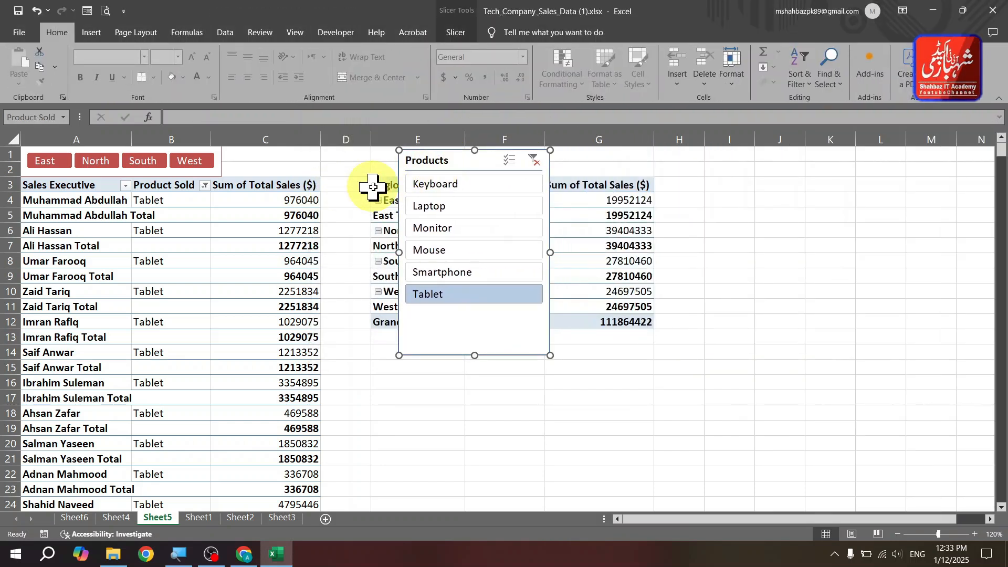